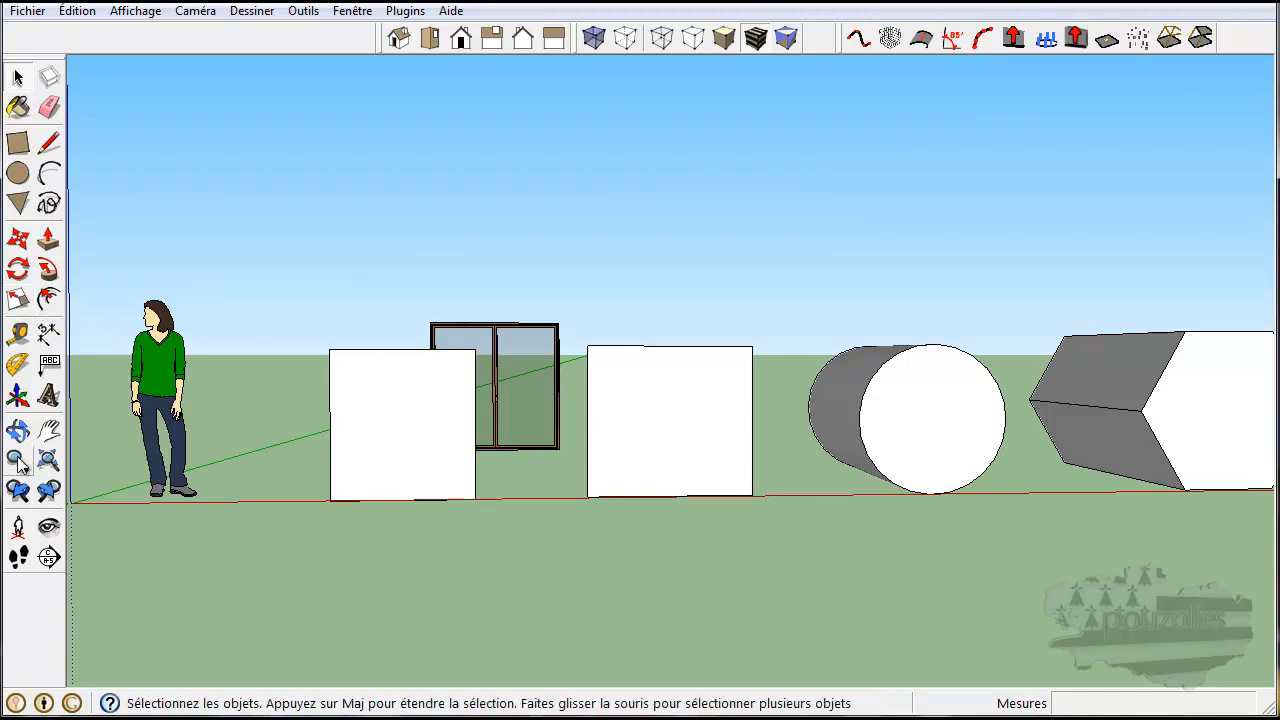
Examine the tree, sofa and window components by selecting each in turn, with all objects in view.
left_click(56, 461)
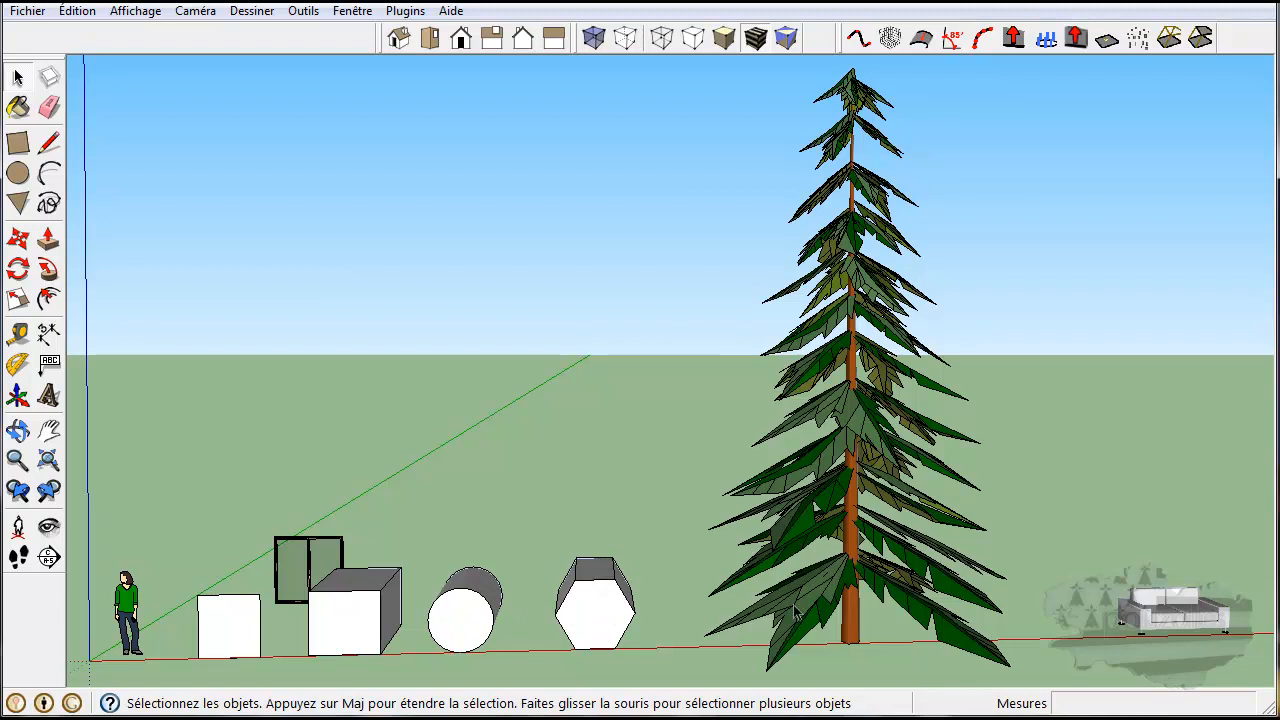
left_click(852, 599)
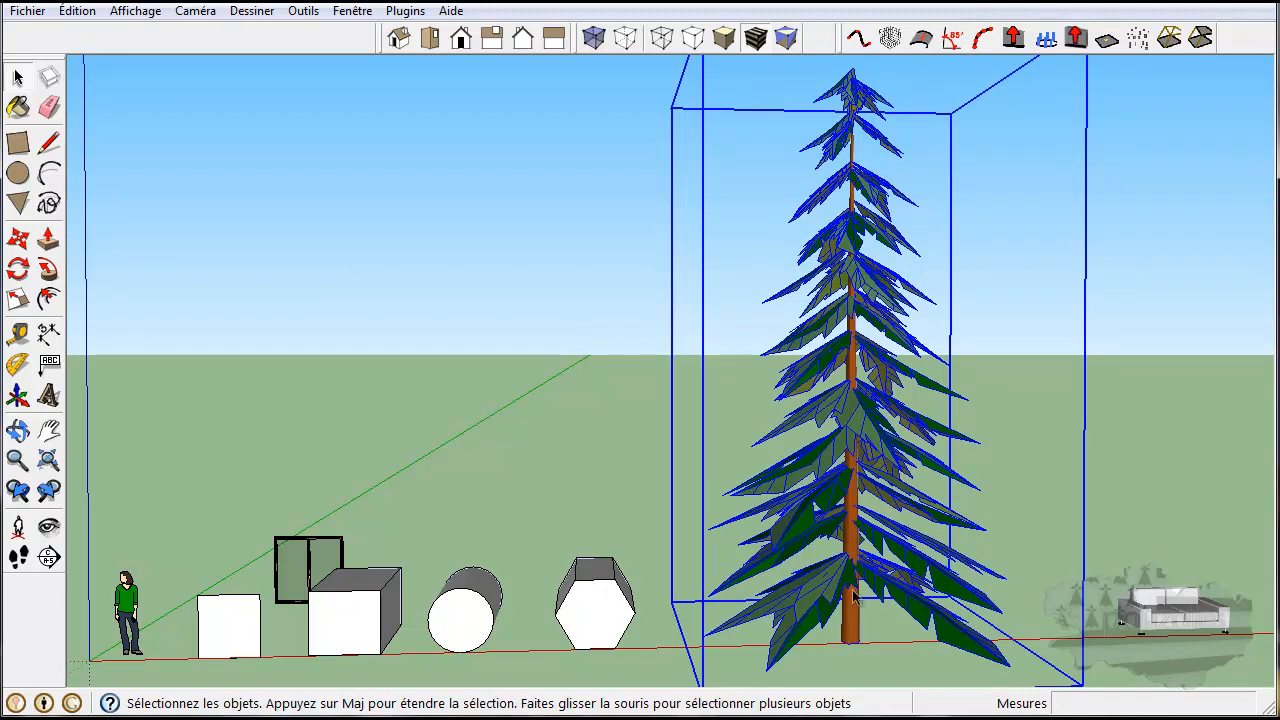
left_click(1188, 616)
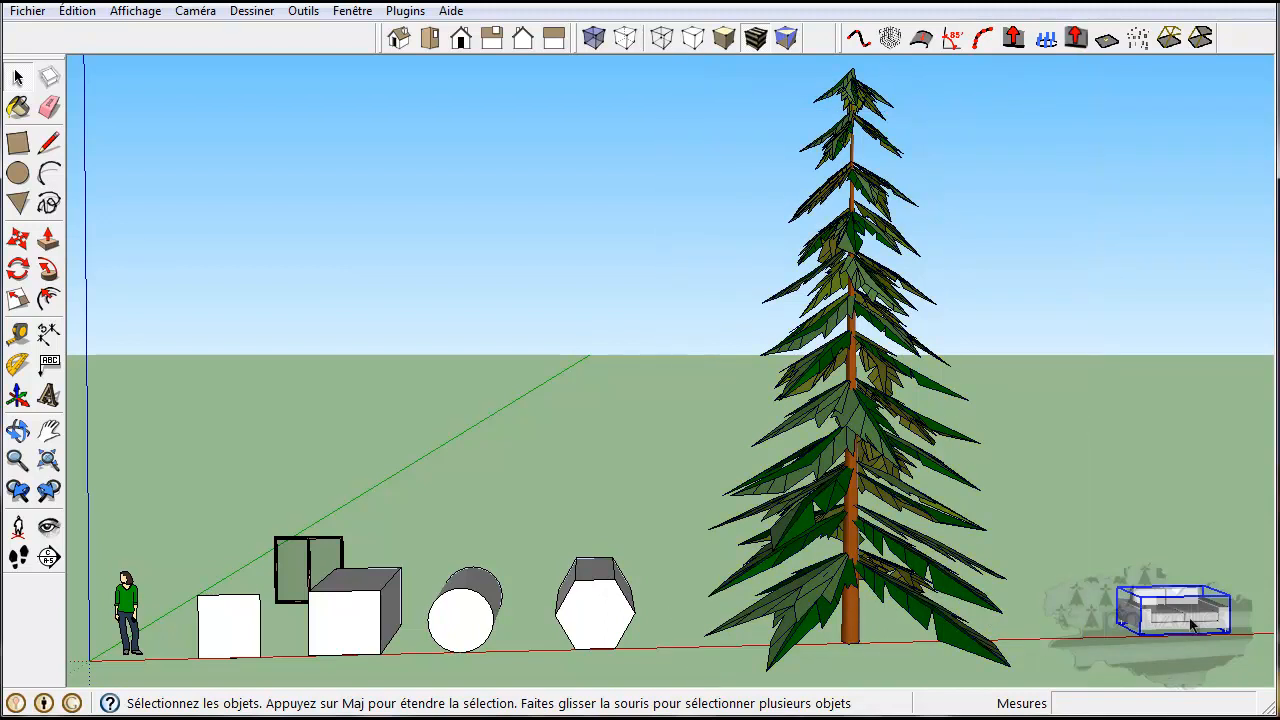
left_click(309, 543)
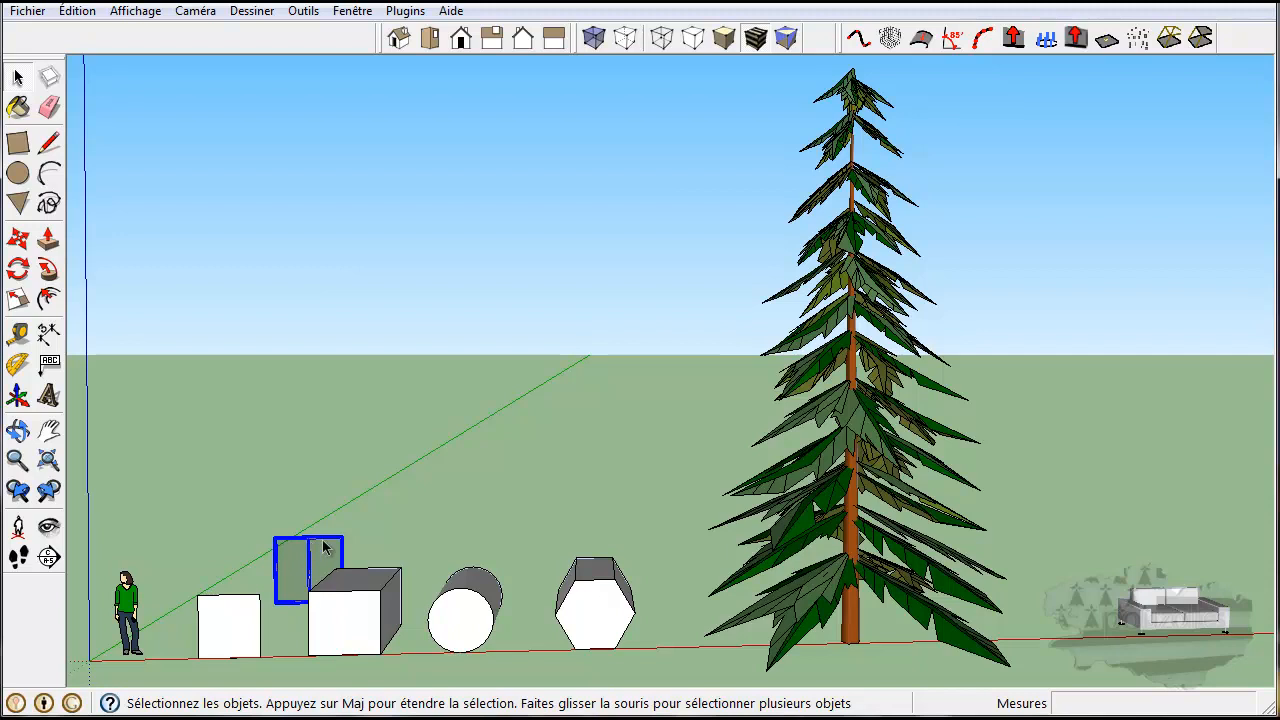
left_click(870, 545)
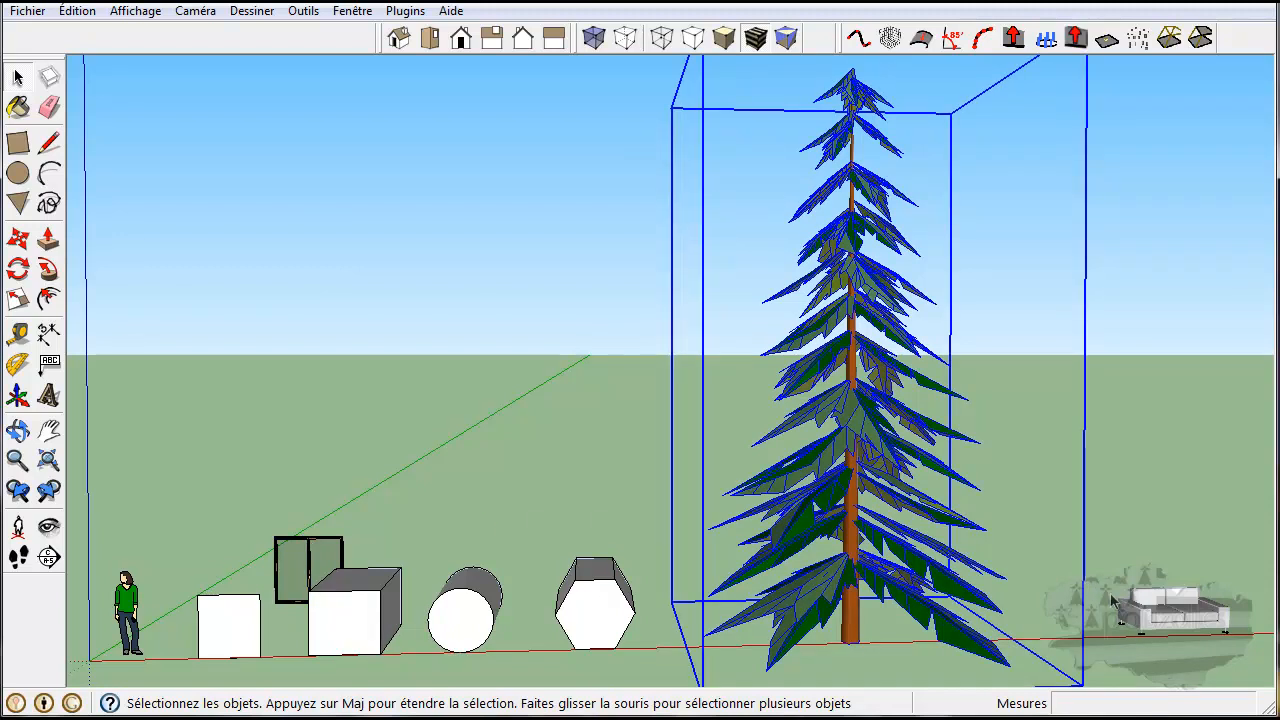
left_click(1147, 621)
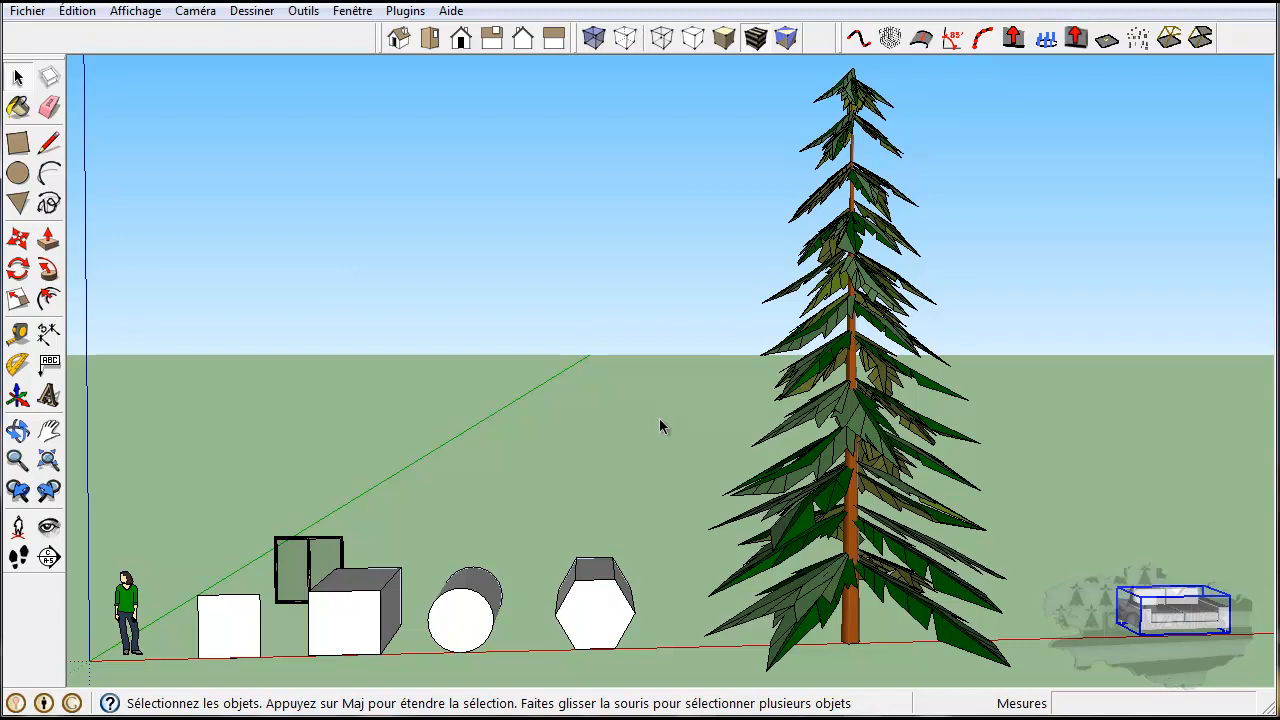
left_click(856, 478)
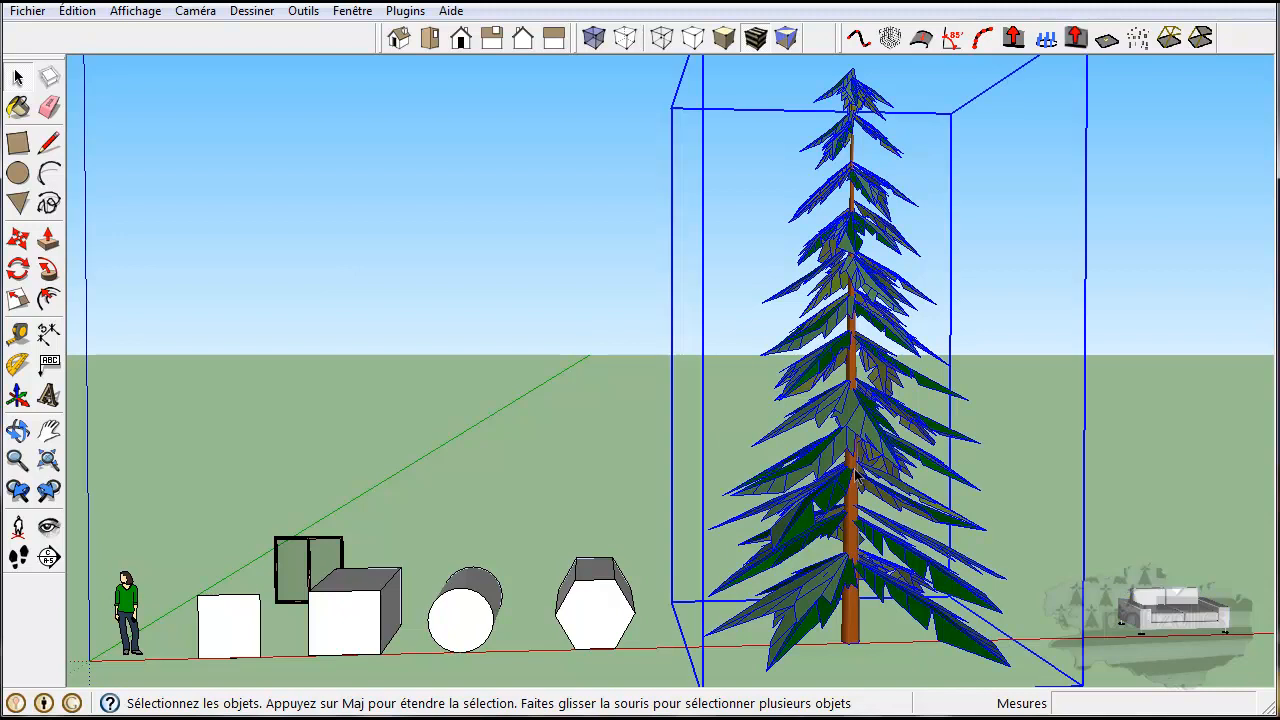
left_click(1152, 622)
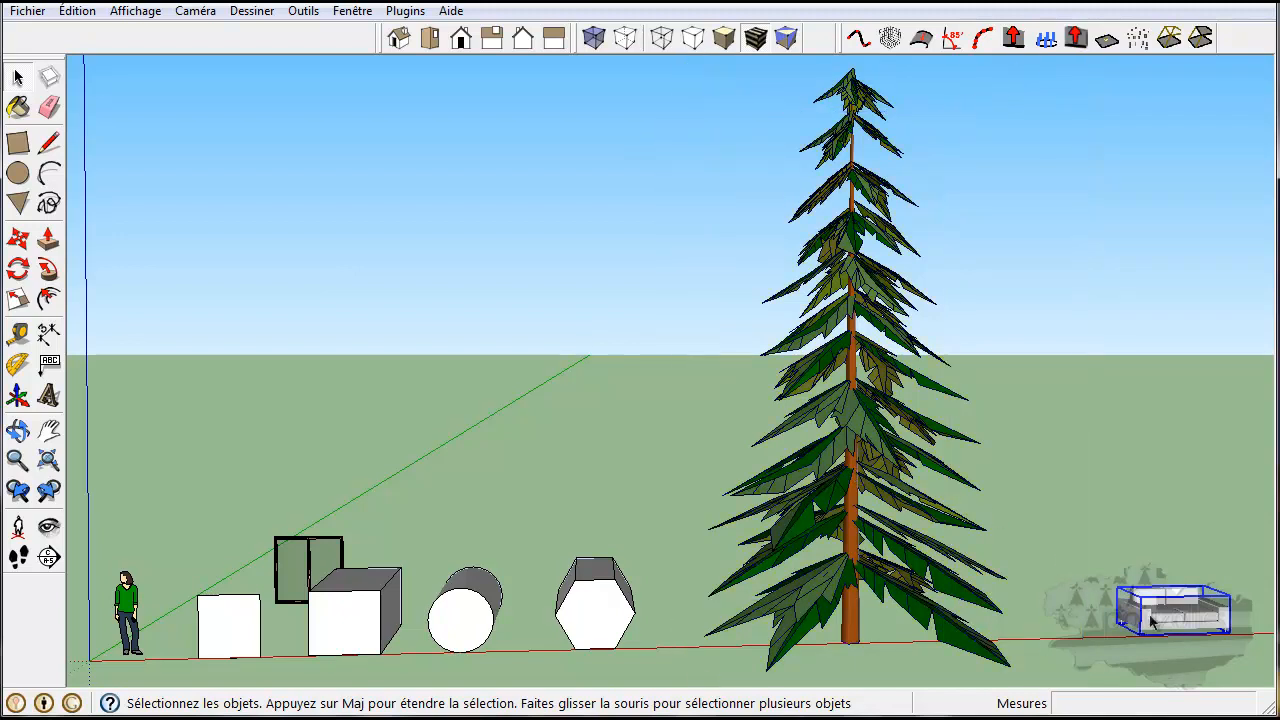
left_click(314, 556)
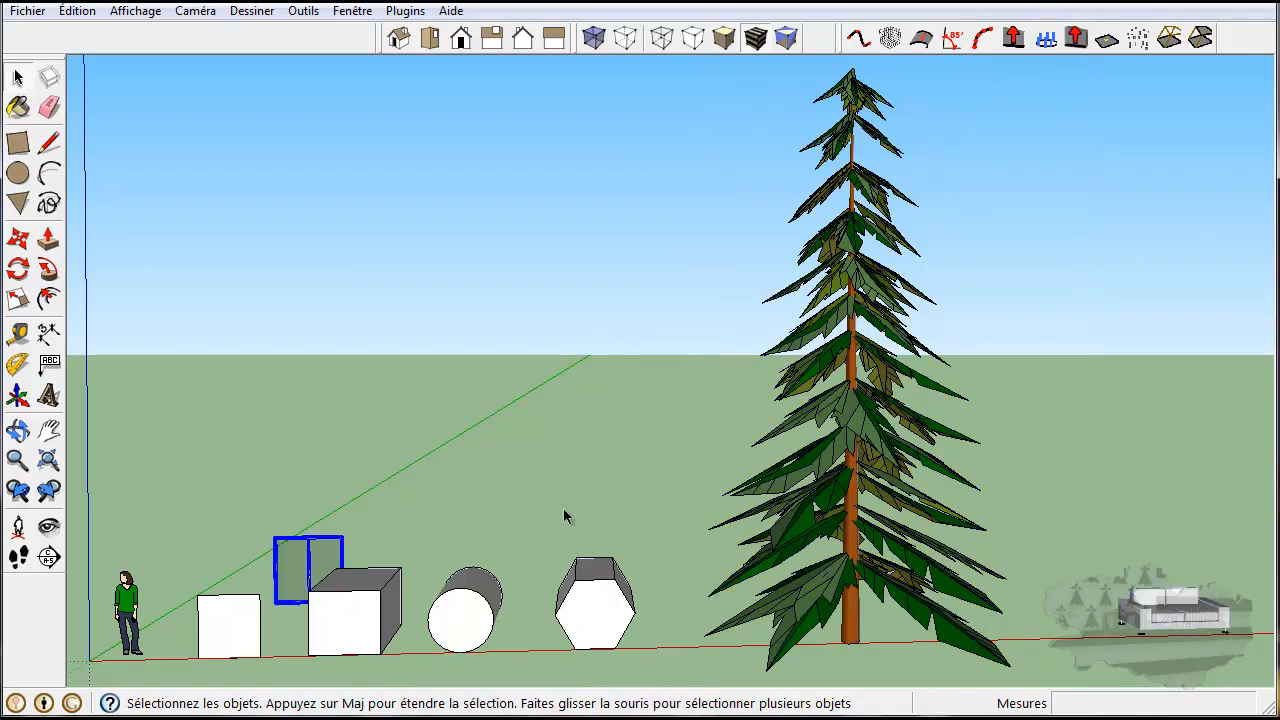
left_click(1004, 568)
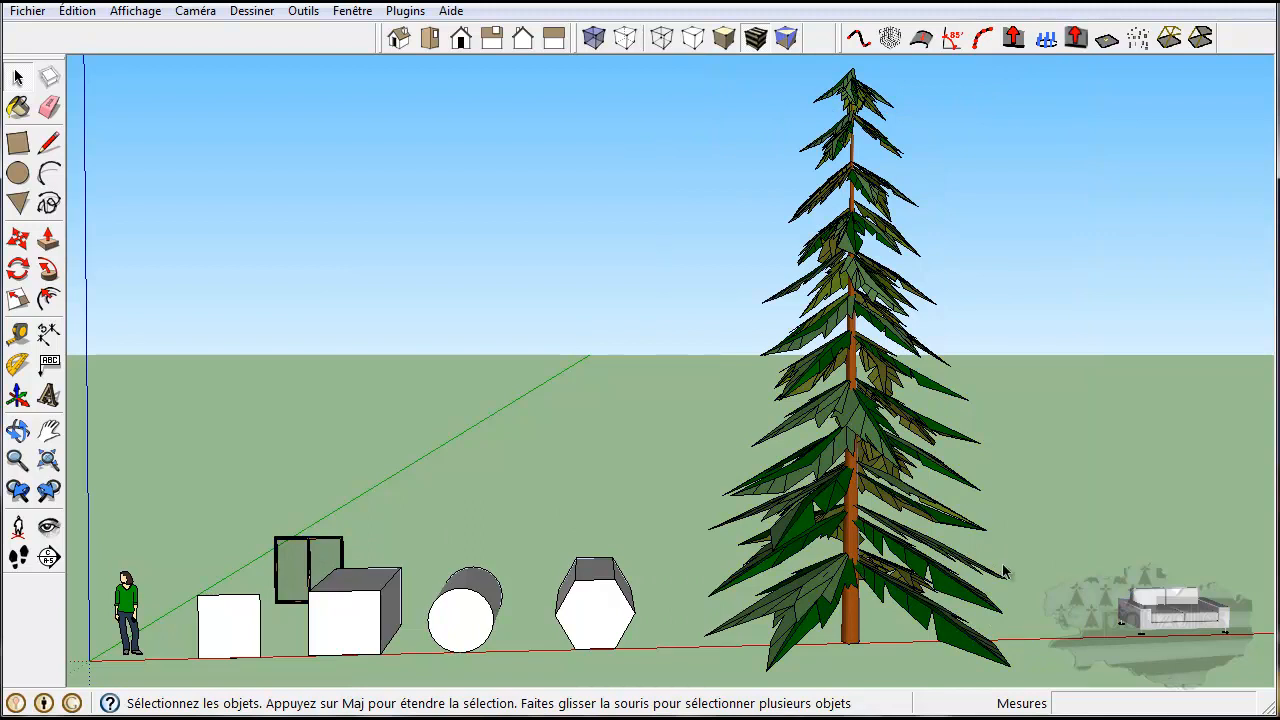
left_click(848, 580)
left_click(1165, 610)
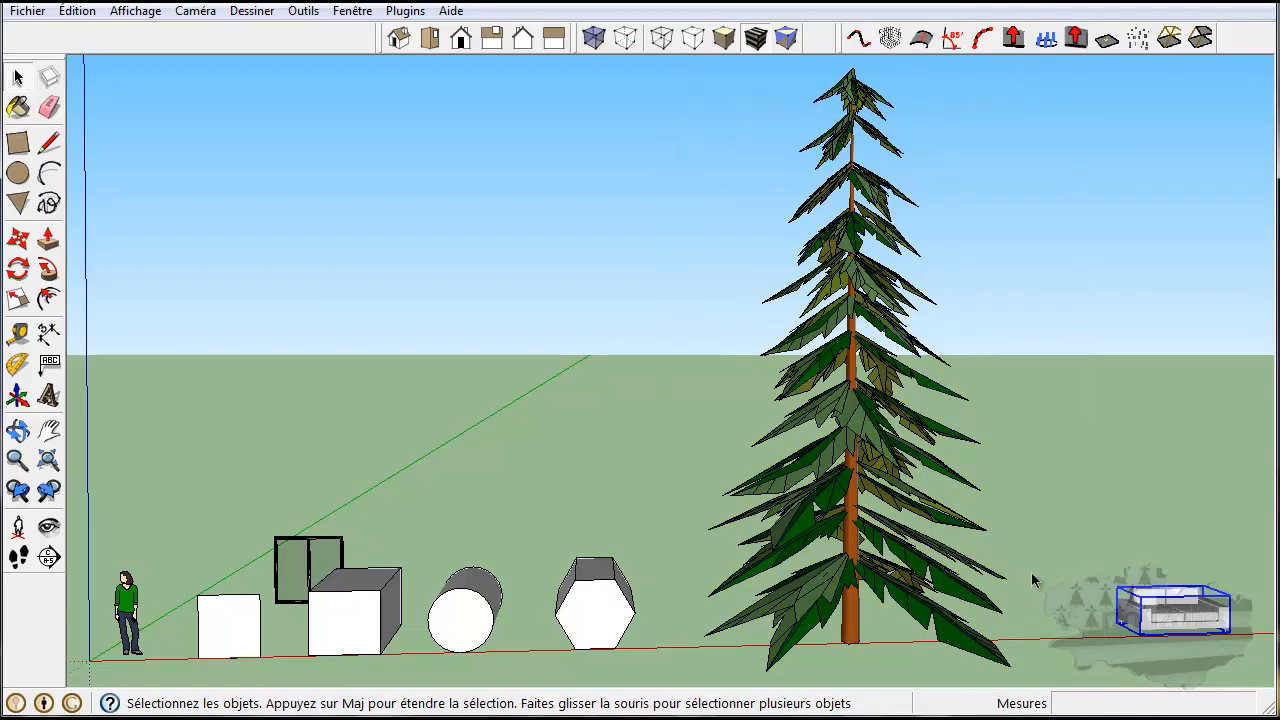
middle_click_drag(1035, 588, 962, 579)
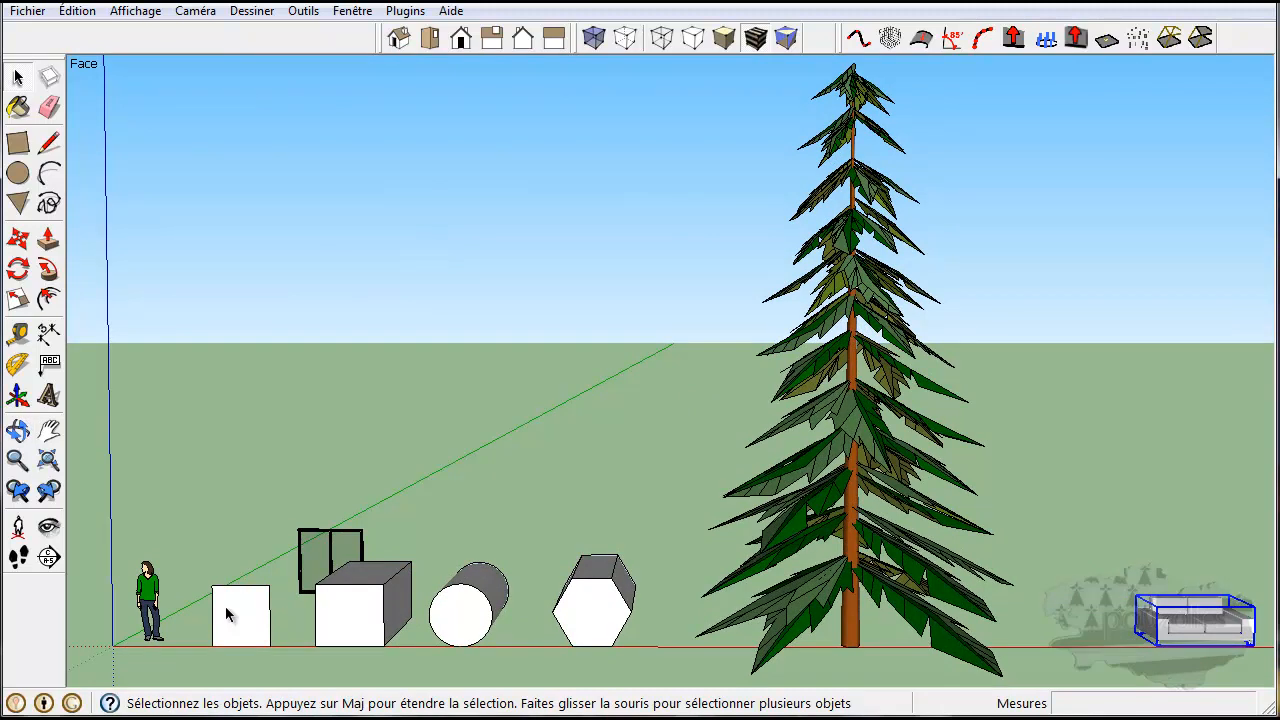
Inspect the flat square, box, cylinder, hexagonal prism and window from near and far, with nothing selected.
scroll(228, 618, "up", 5)
middle_click_drag(240, 630, 428, 515)
scroll(438, 499, "up", 3)
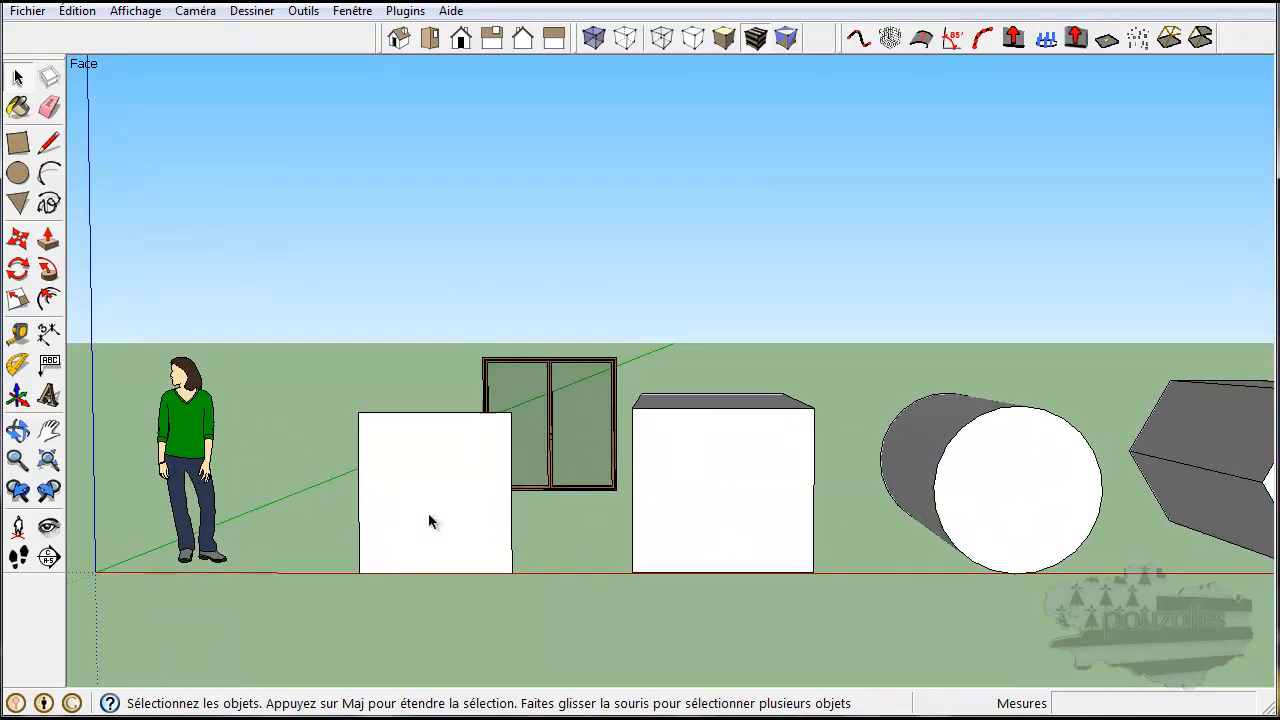
scroll(416, 524, "down", 6)
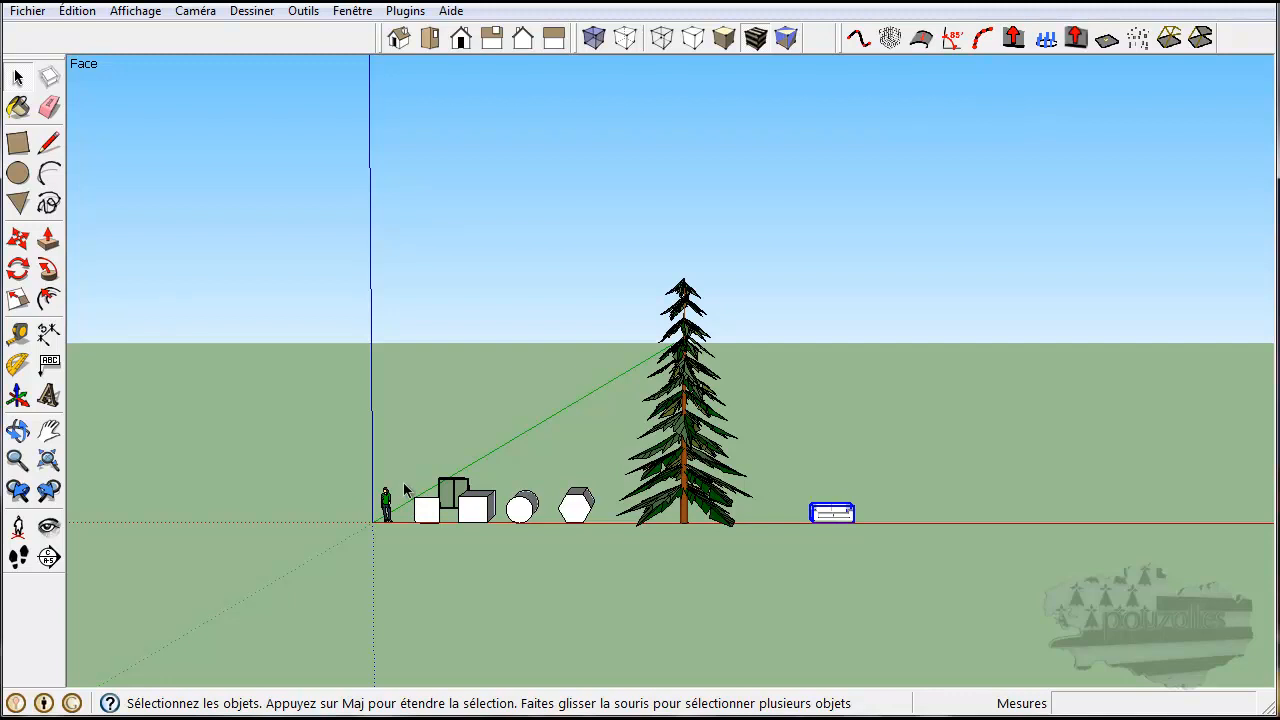
left_click(410, 468)
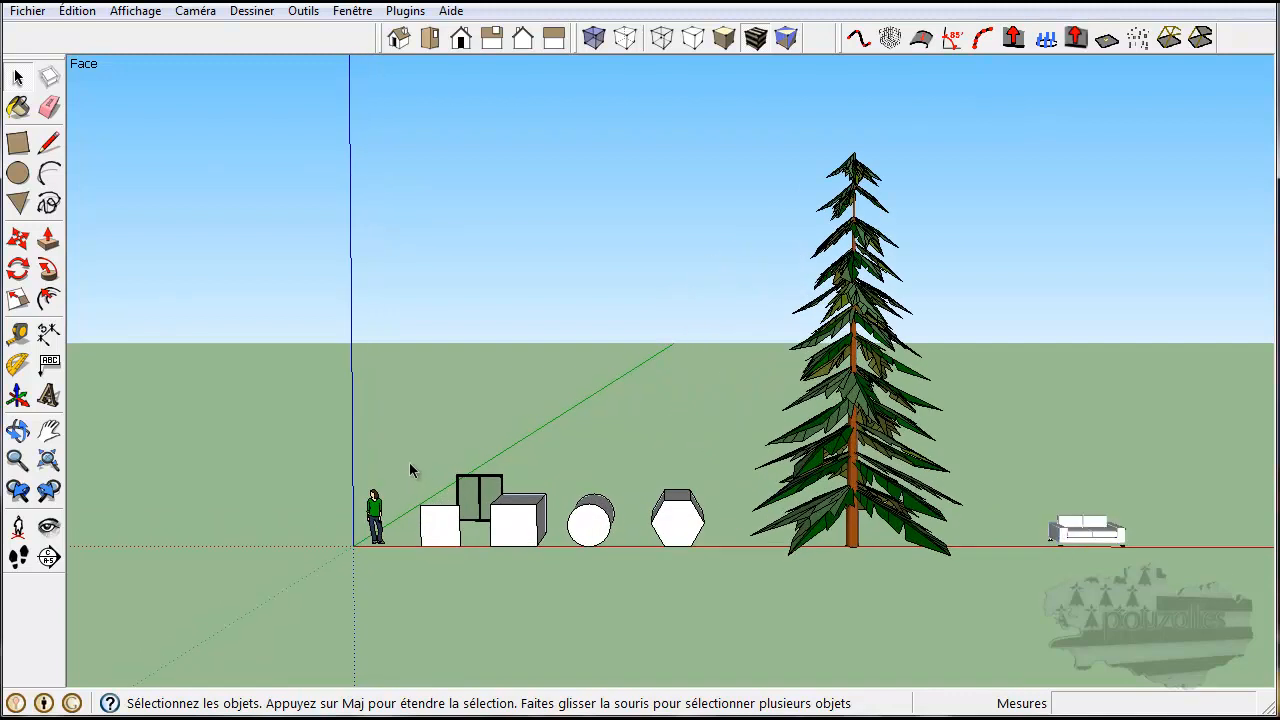
scroll(409, 472, "up", 2)
scroll(408, 464, "up", 1)
scroll(408, 464, "down", 2)
scroll(460, 386, "up", 2)
scroll(476, 291, "up", 2)
scroll(474, 300, "down", 3)
scroll(348, 586, "up", 2)
scroll(348, 578, "down", 2)
scroll(530, 528, "up", 3)
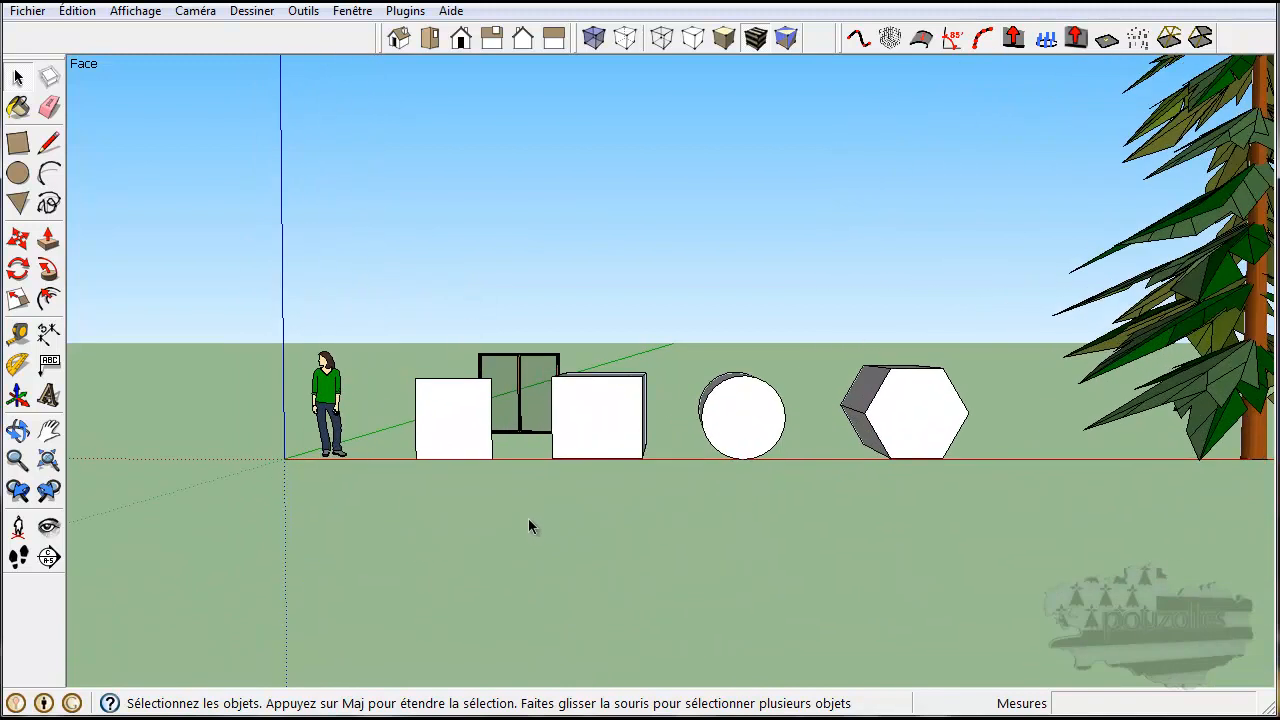
scroll(528, 518, "down", 2)
scroll(448, 420, "up", 2)
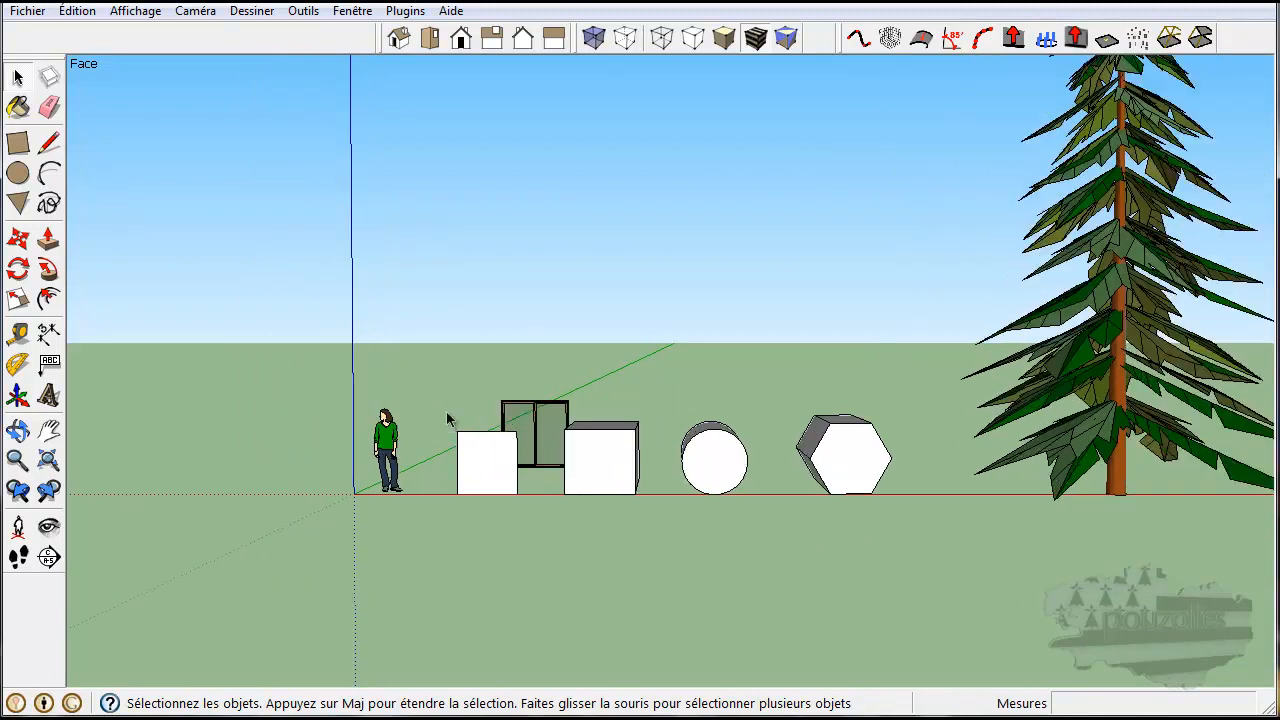
scroll(449, 429, "down", 1)
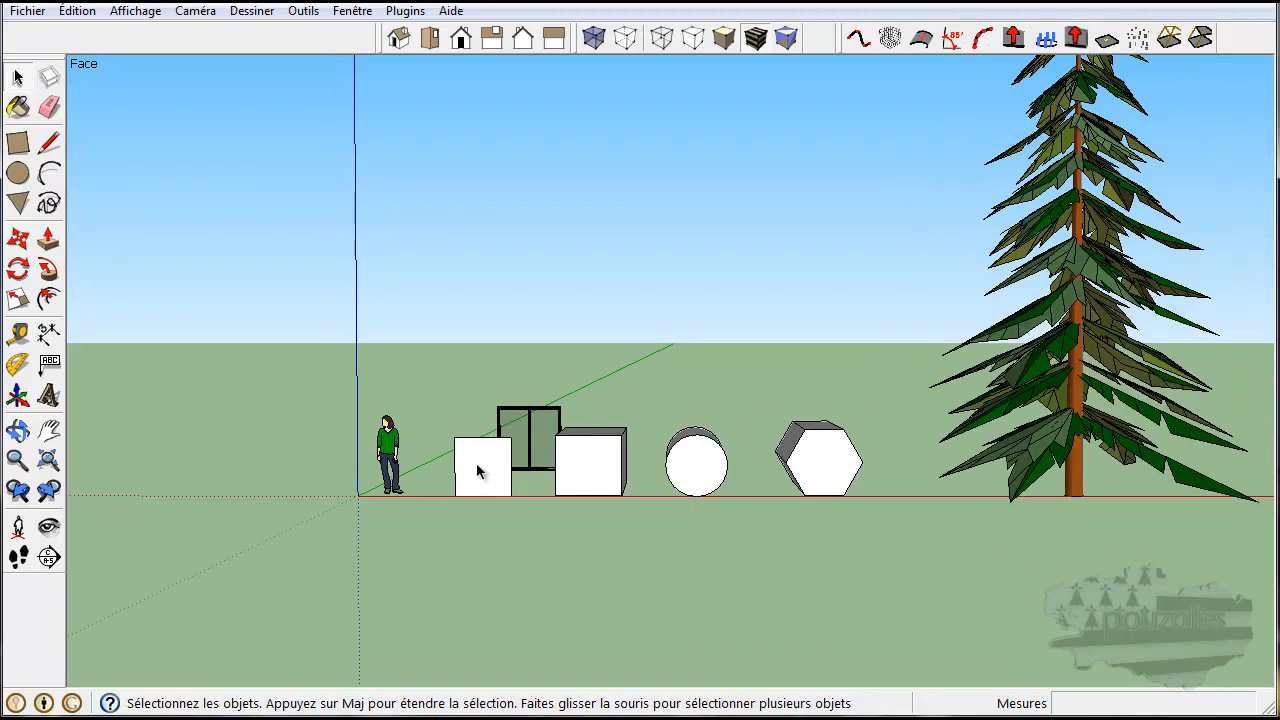
scroll(482, 470, "up", 2)
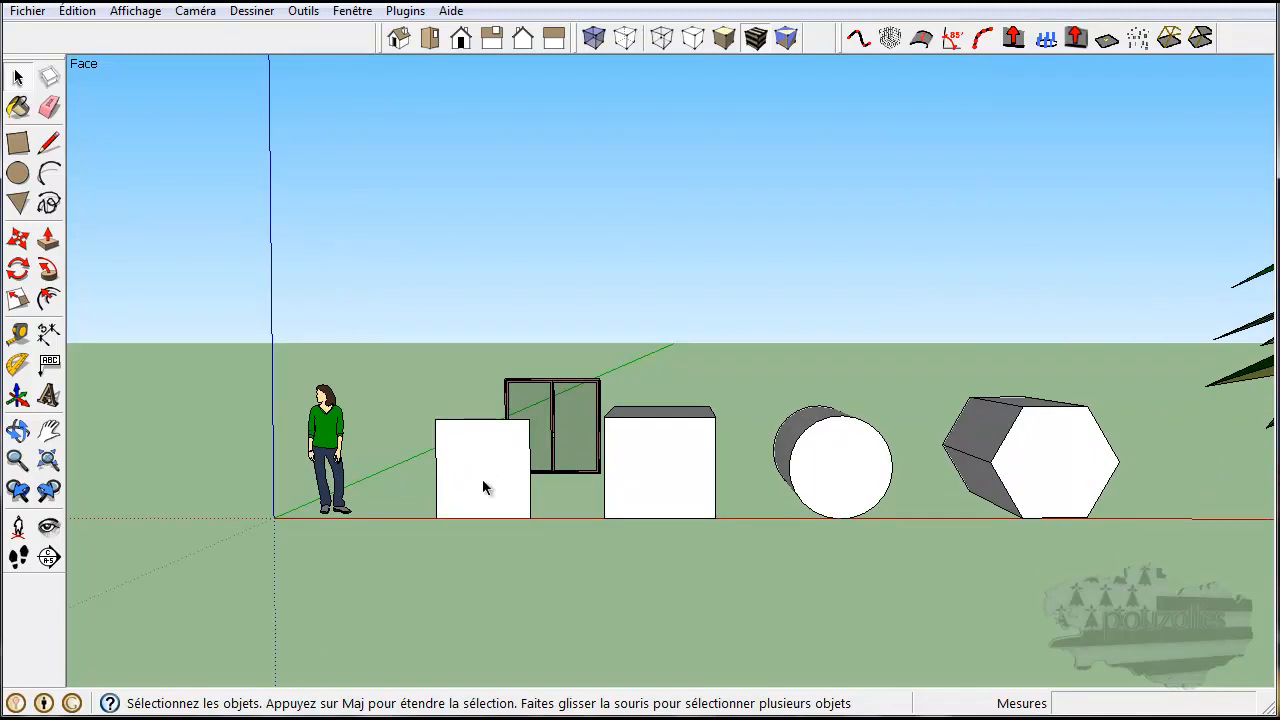
scroll(482, 478, "up", 3)
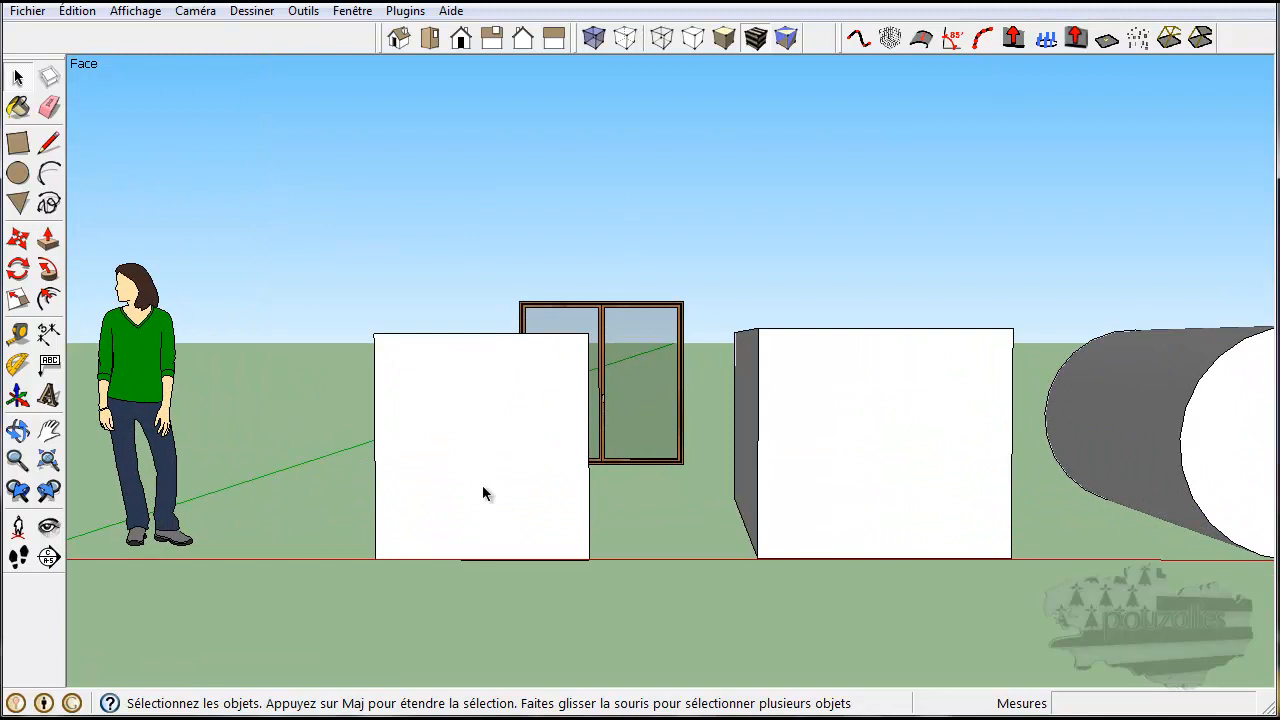
scroll(295, 318, "up", 4)
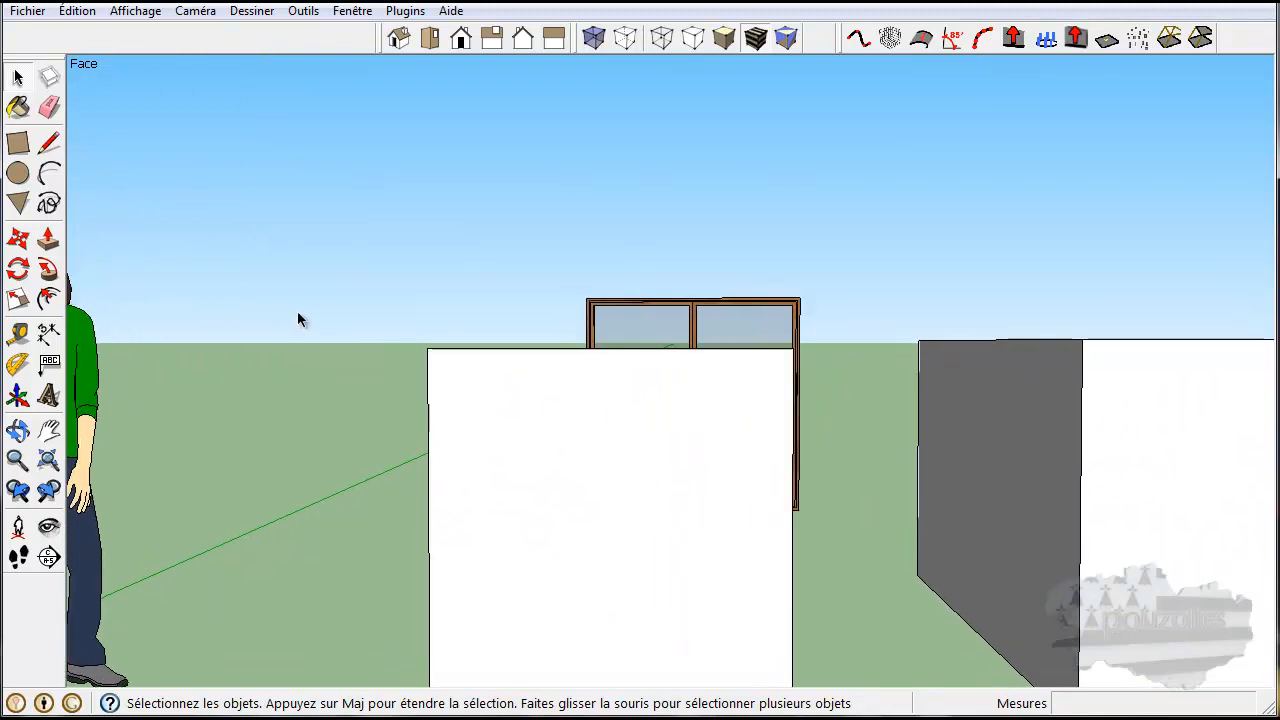
scroll(297, 318, "down", 1)
scroll(297, 318, "up", 3)
scroll(297, 312, "up", 1)
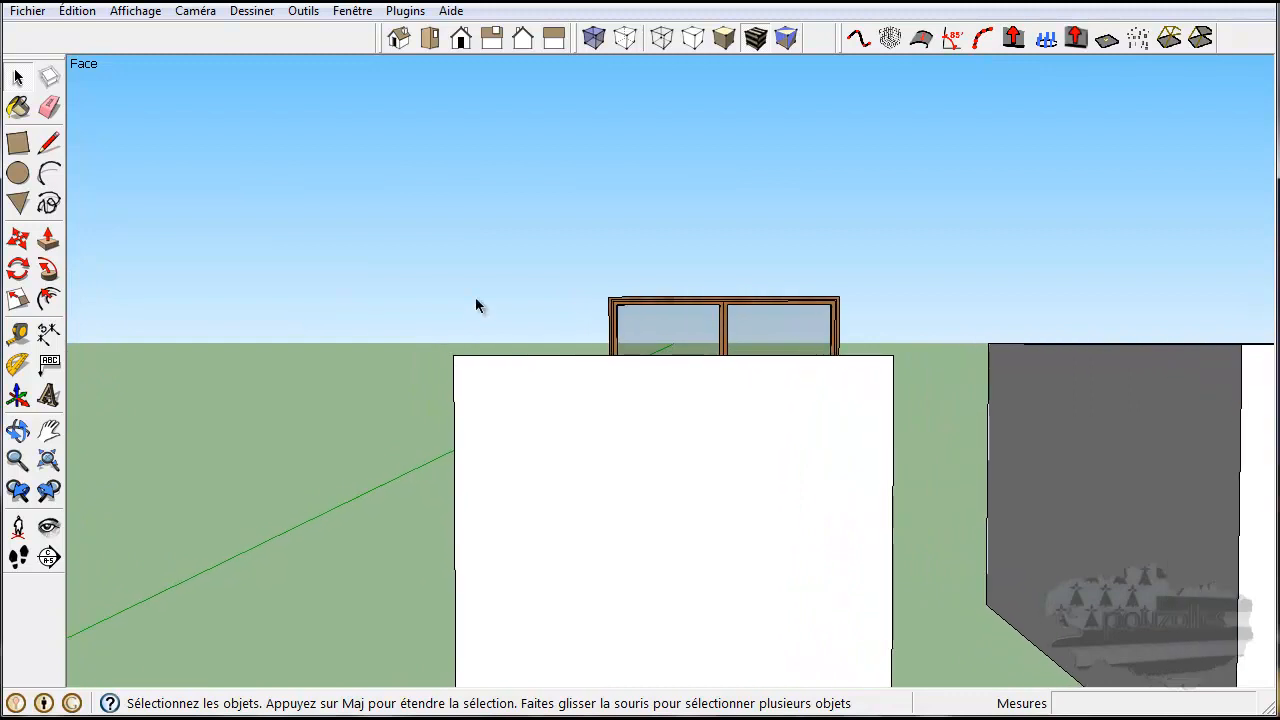
scroll(577, 313, "up", 4)
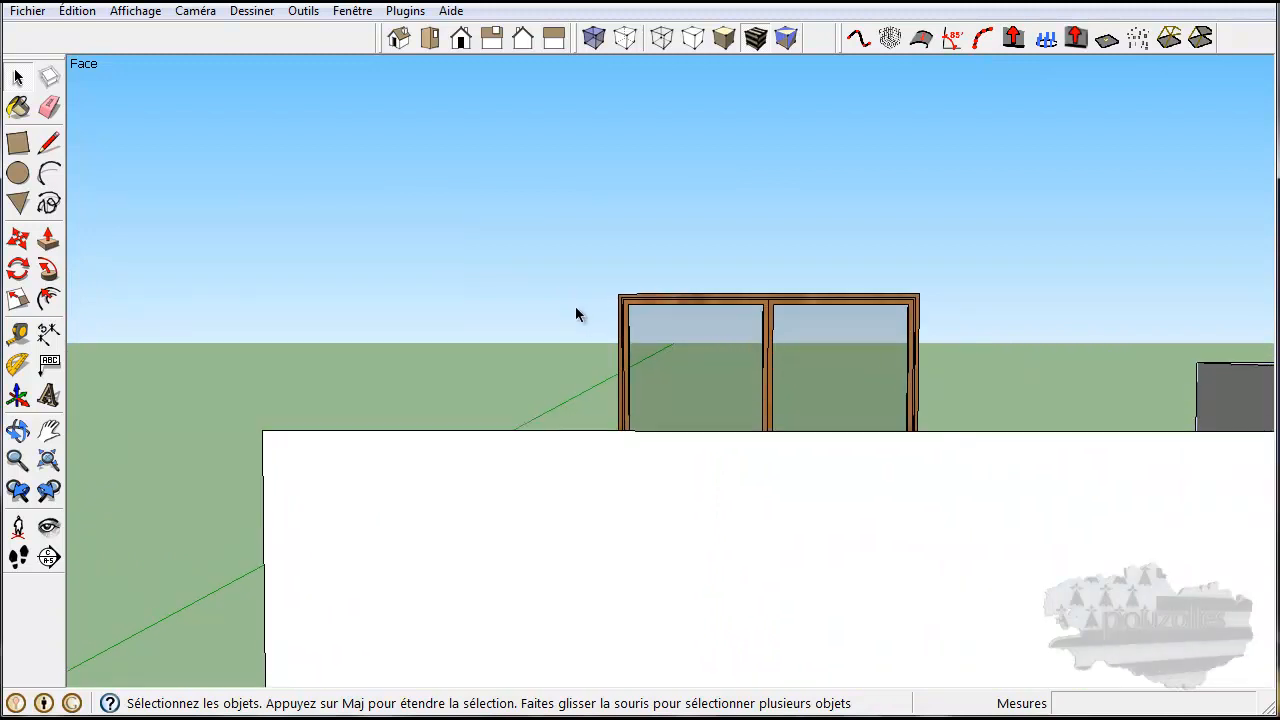
scroll(575, 314, "up", 1)
scroll(575, 314, "down", 2)
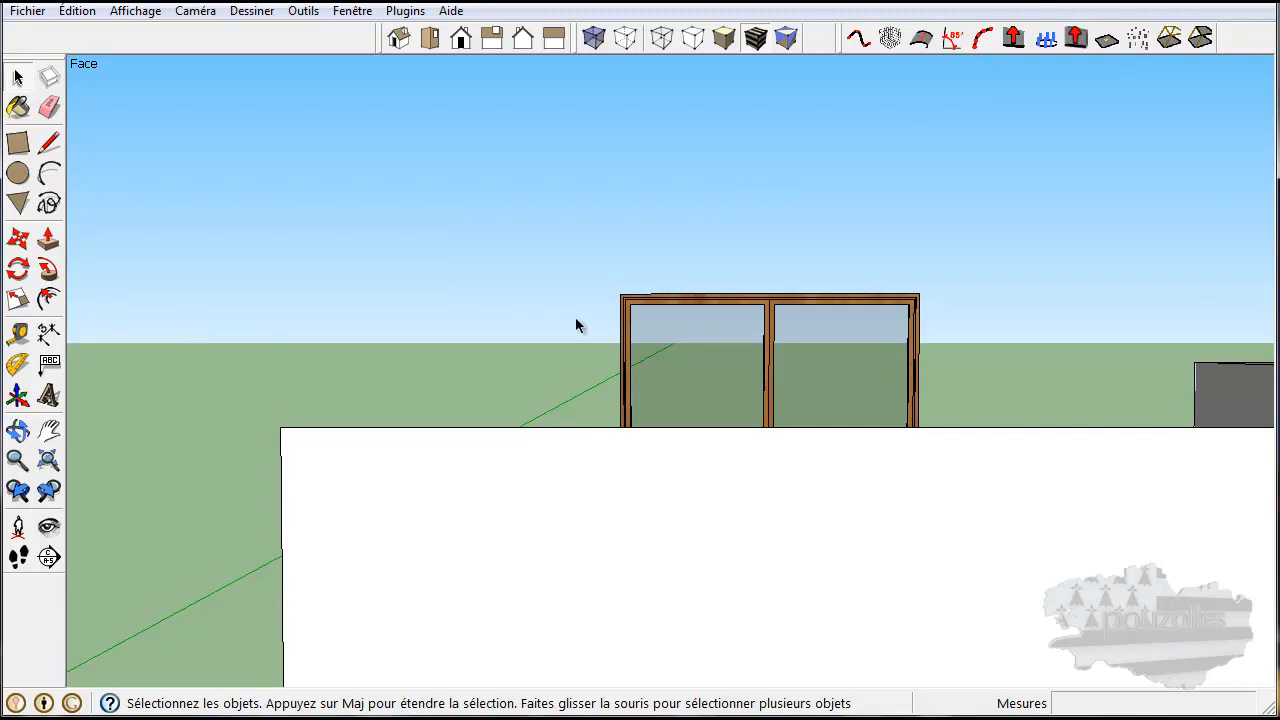
scroll(634, 322, "up", 2)
scroll(630, 328, "down", 5)
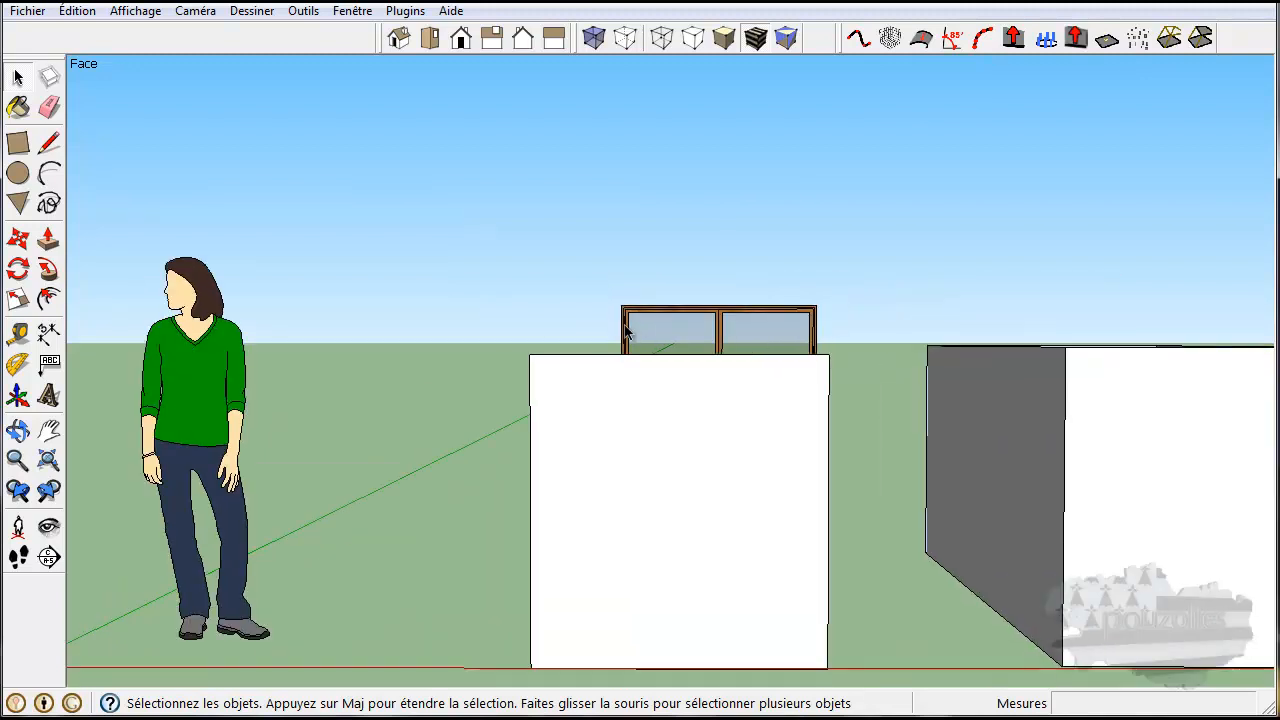
scroll(624, 333, "down", 2)
Try scaling the flat square face uniformly by 2 from its upper corner near the window, and undo it.
middle_click_drag(658, 447, 560, 498)
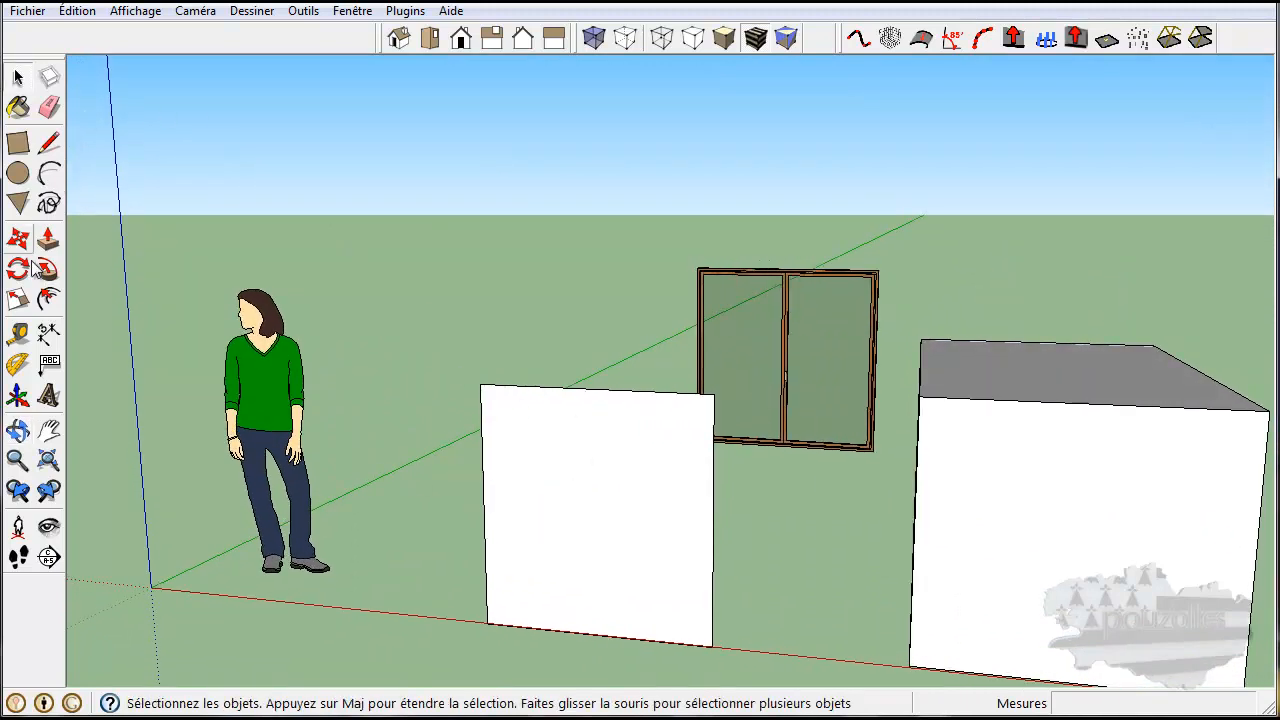
left_click(18, 299)
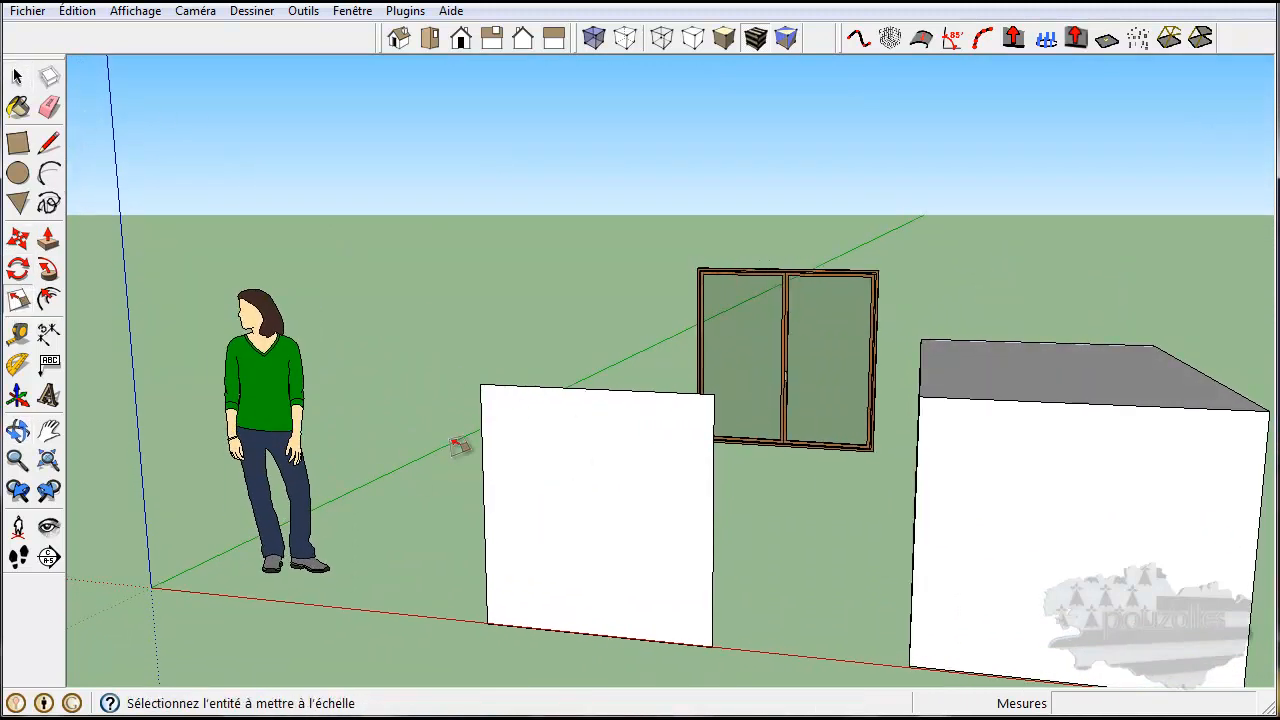
left_click(591, 483)
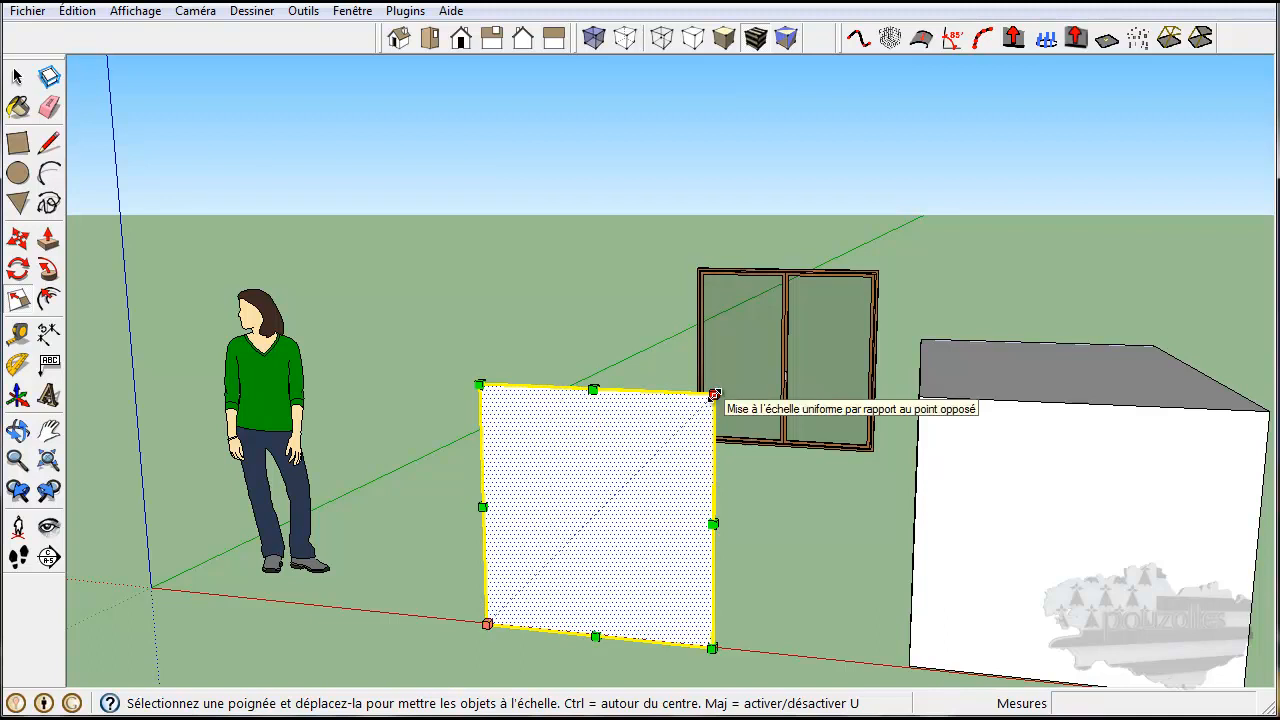
left_click_drag(714, 395, 980, 673)
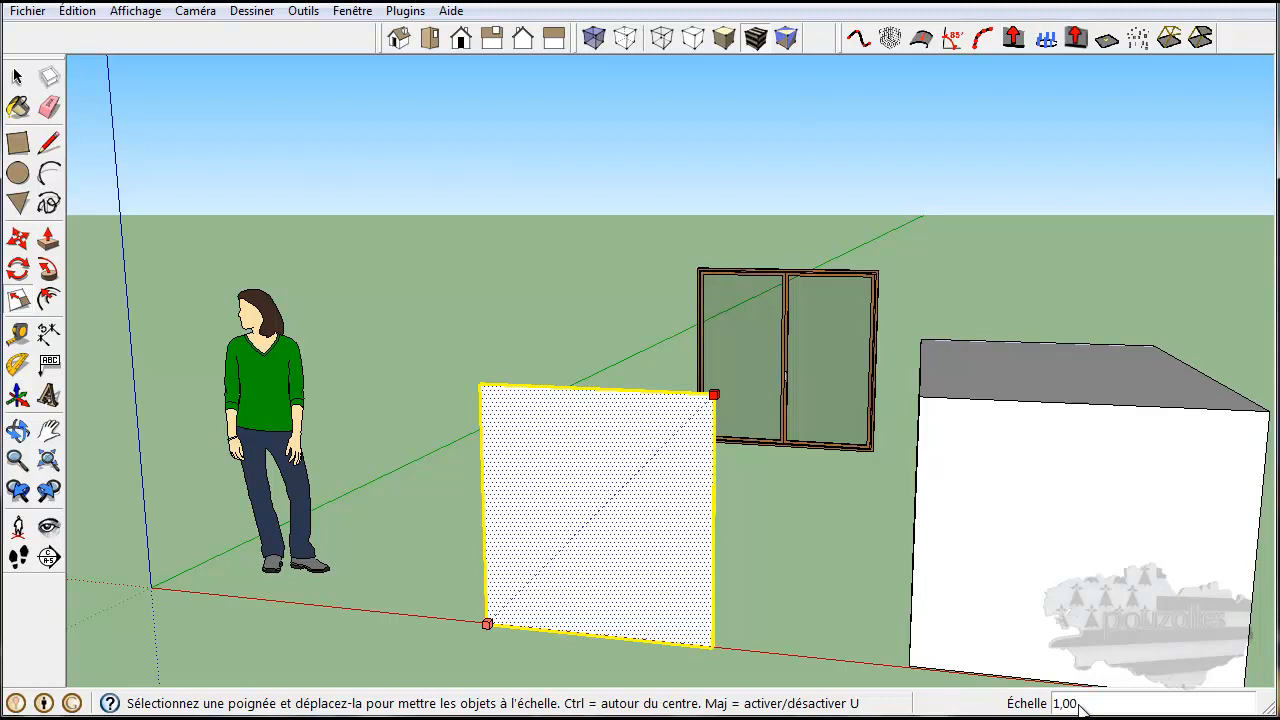
type("2")
key("Return")
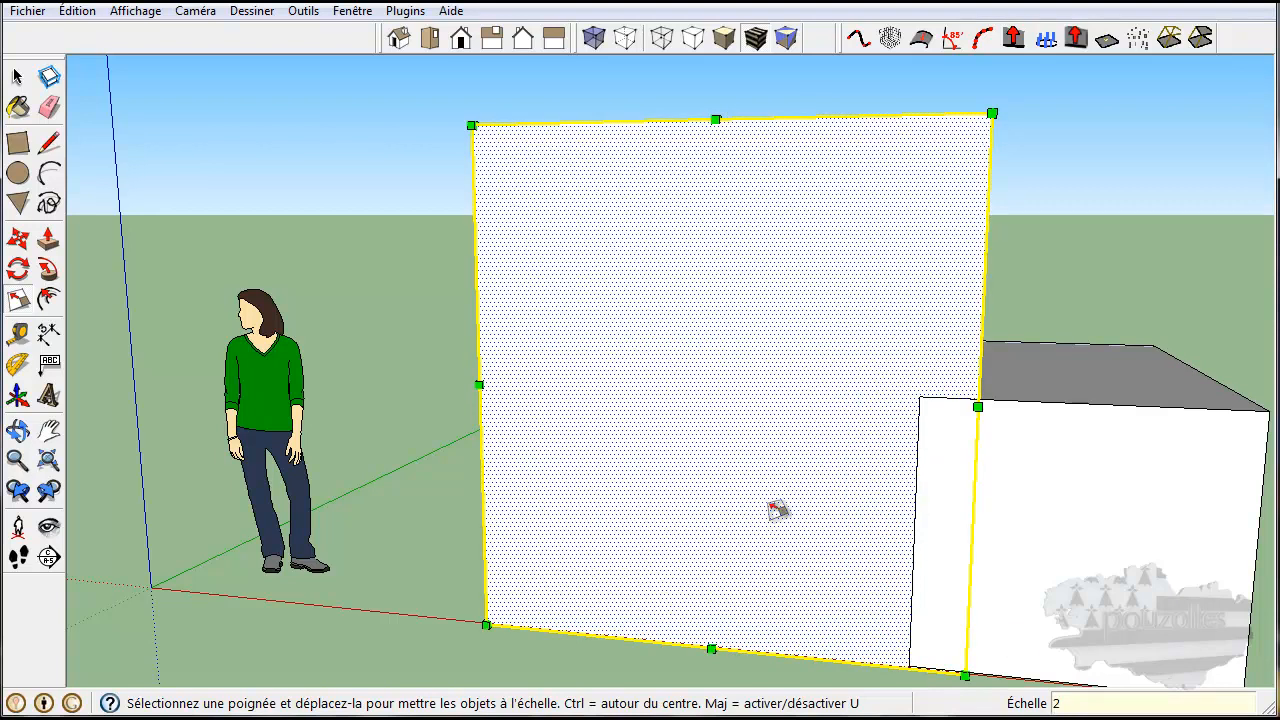
key("ctrl+z")
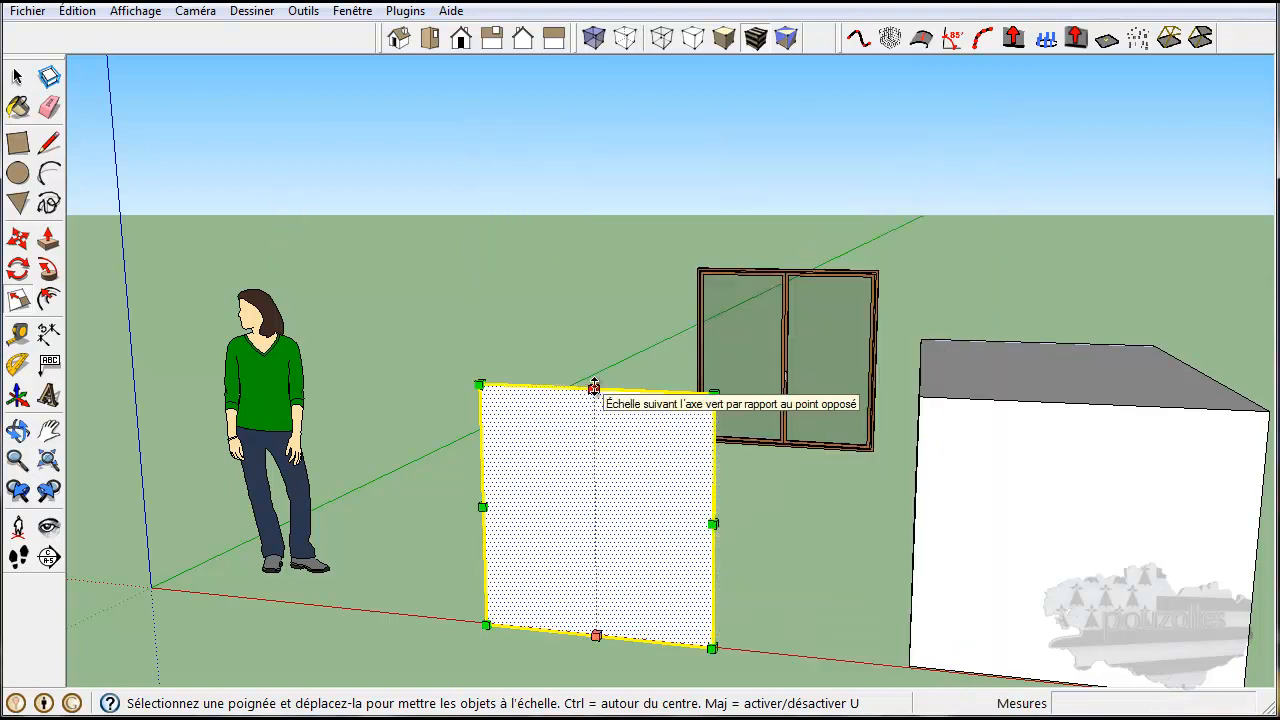
Try scaling only the square face's height by 1.5 from its upper edge midpoint, and undo the change.
left_click_drag(594, 387, 1095, 708)
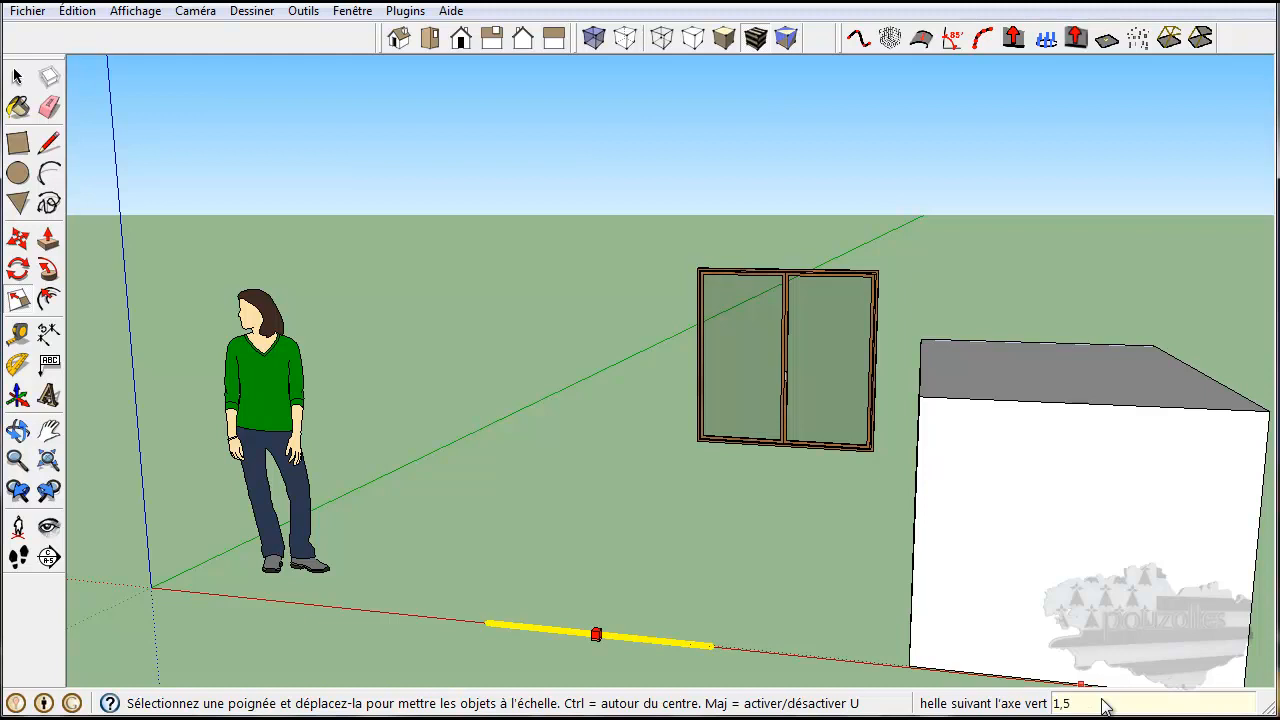
key("Return")
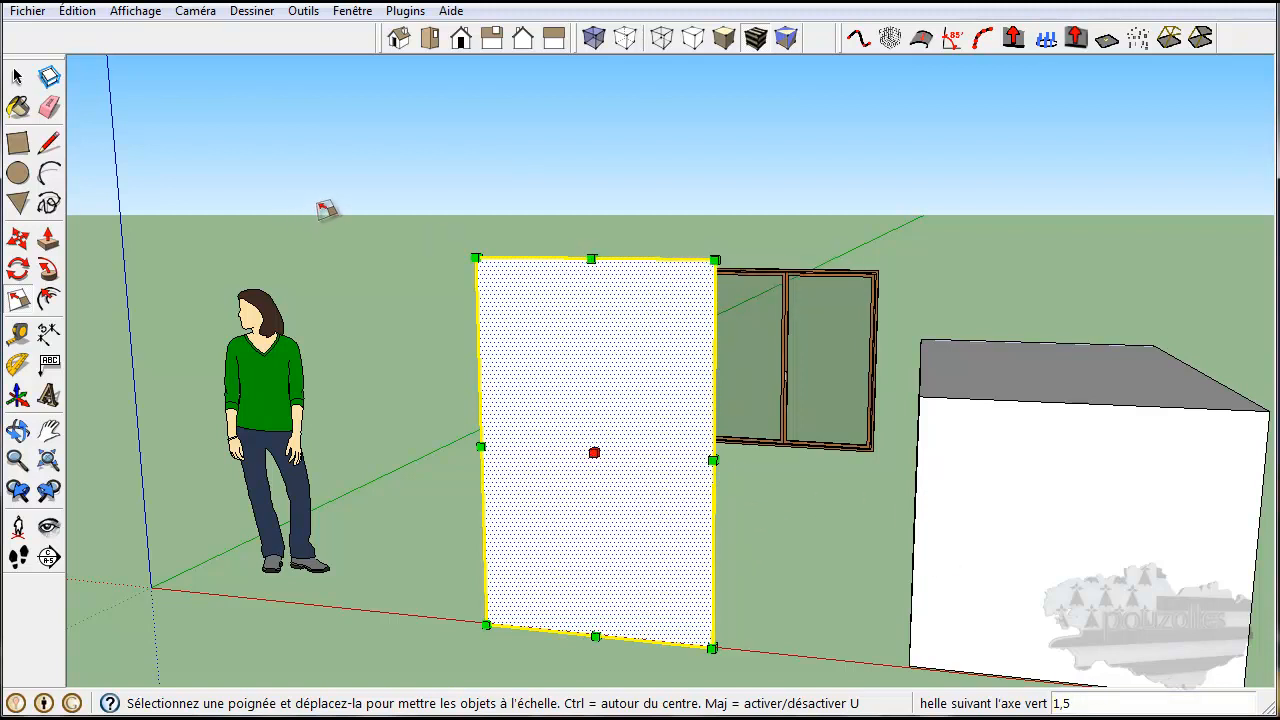
key("ctrl+z")
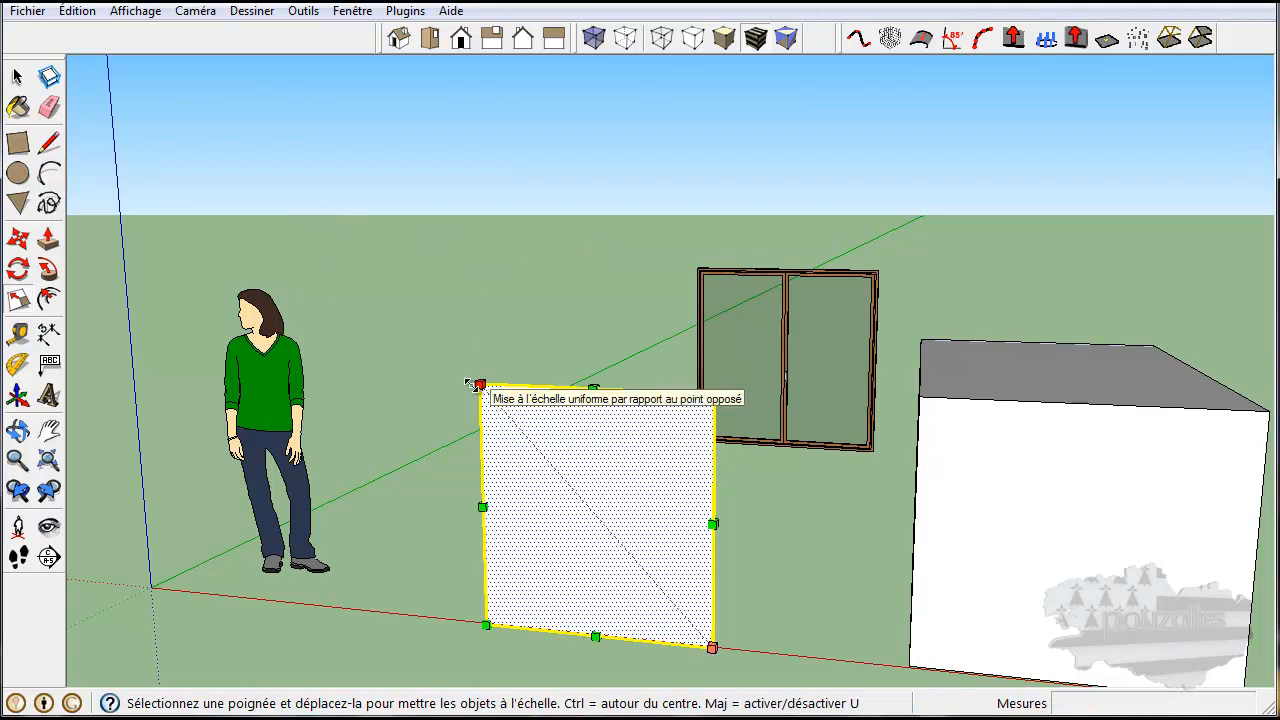
Try scaling the flat square face uniformly from its upper corners and along the red axis from its side midpoint.
mouse_move(476, 385)
left_mouse_down()
mouse_move(654, 585)
mouse_move(533, 453)
mouse_move(493, 432)
mouse_move(480, 399)
left_mouse_up()
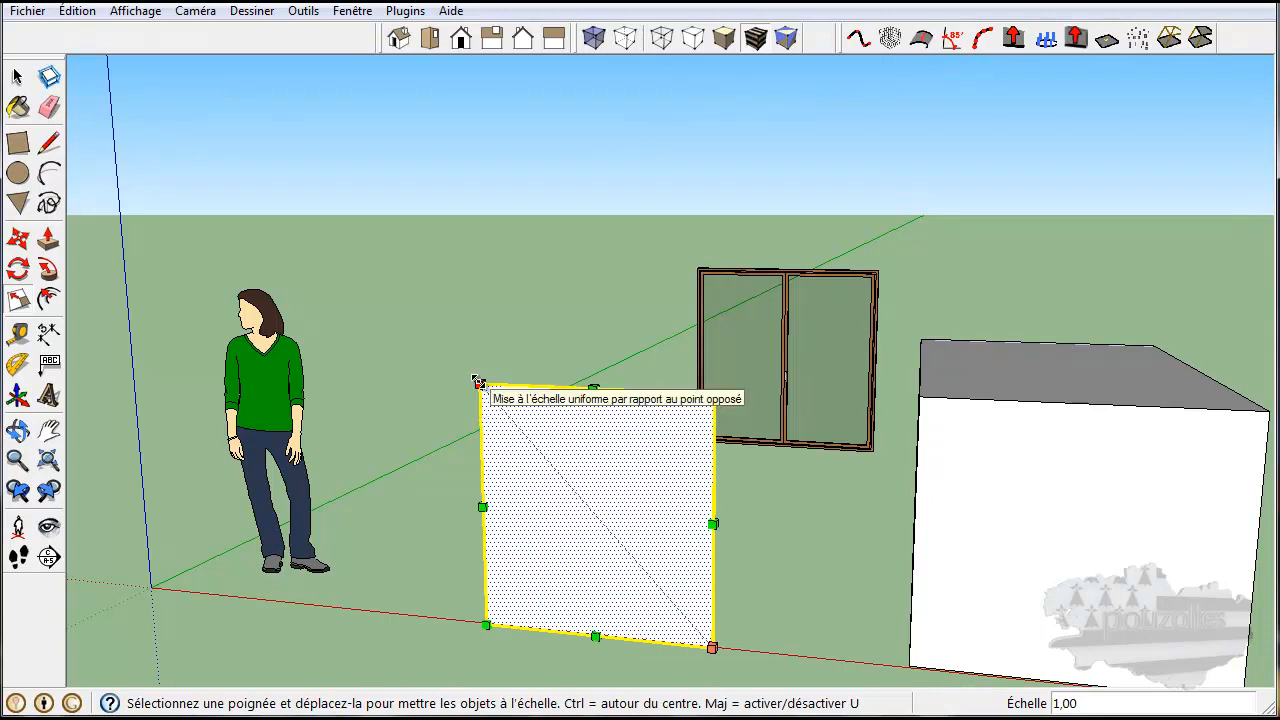
mouse_move(713, 395)
left_mouse_down()
mouse_move(510, 600)
mouse_move(675, 475)
mouse_move(710, 420)
left_mouse_up()
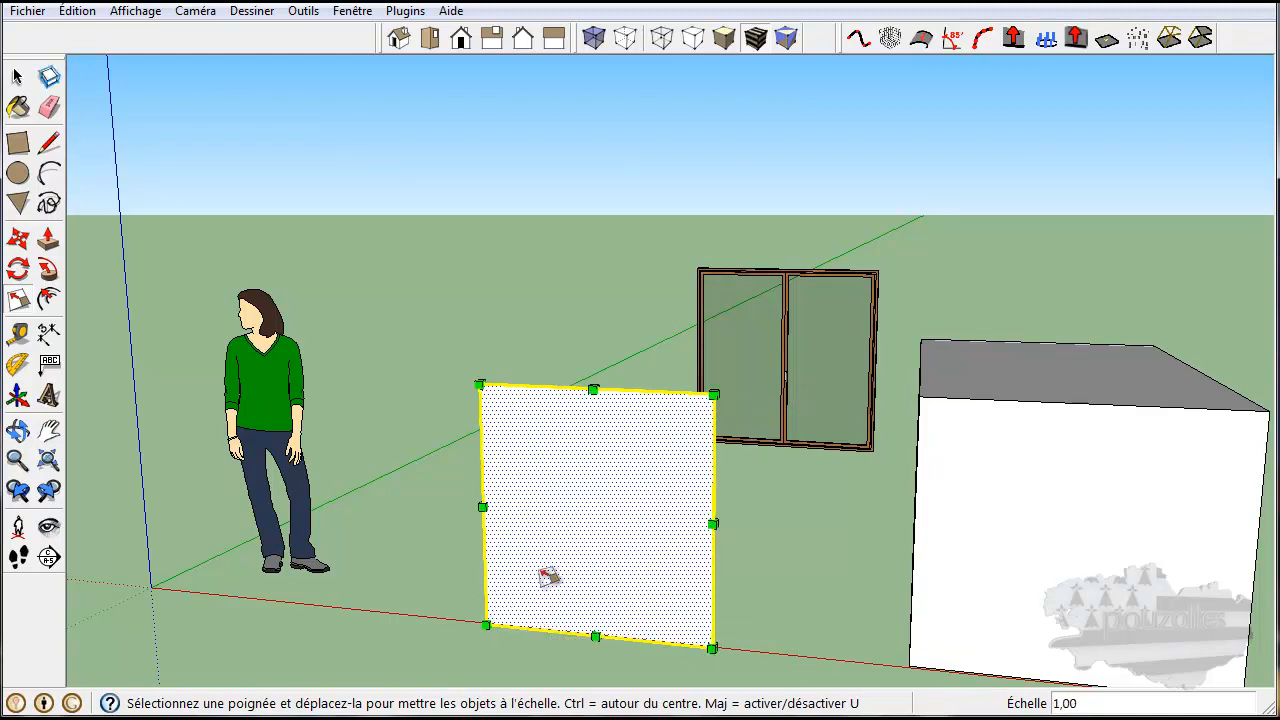
left_click(483, 506)
left_click_drag(483, 506, 521, 508)
left_click_drag(686, 505, 484, 507)
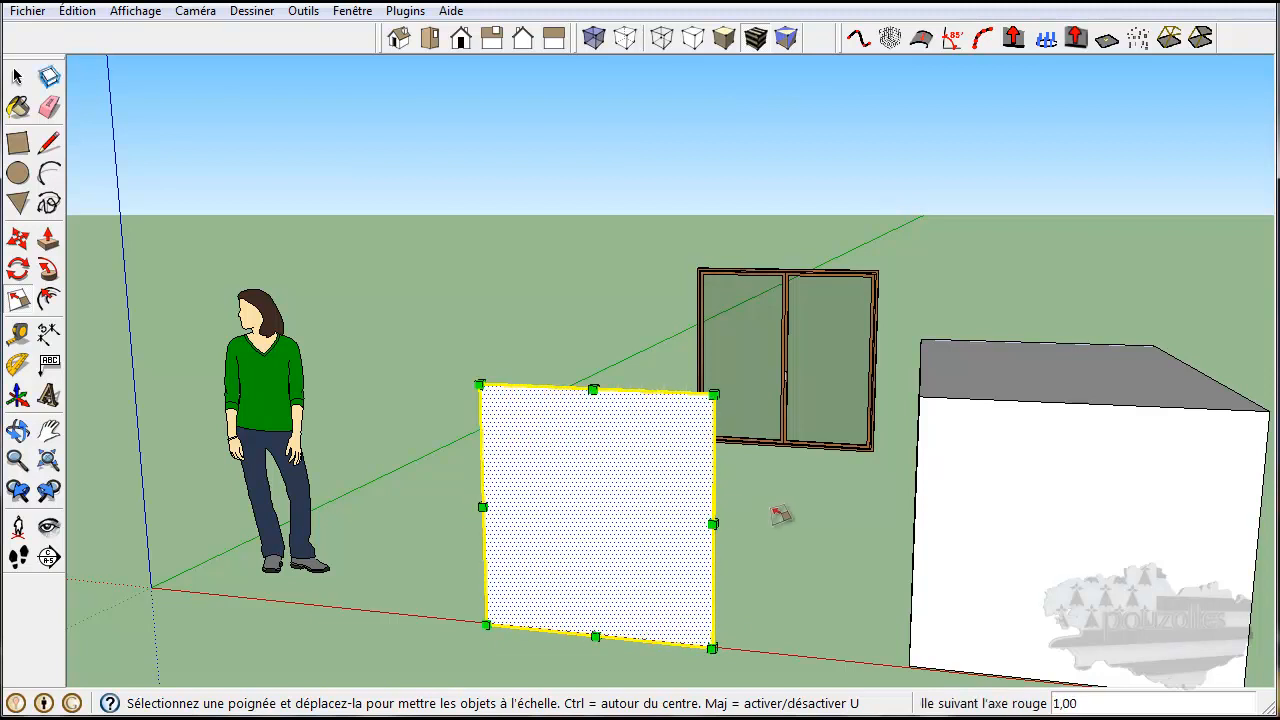
Try scaling the box's front face to about half its height from its upper edge midpoint, and undo it.
middle_click_drag(840, 518, 493, 466)
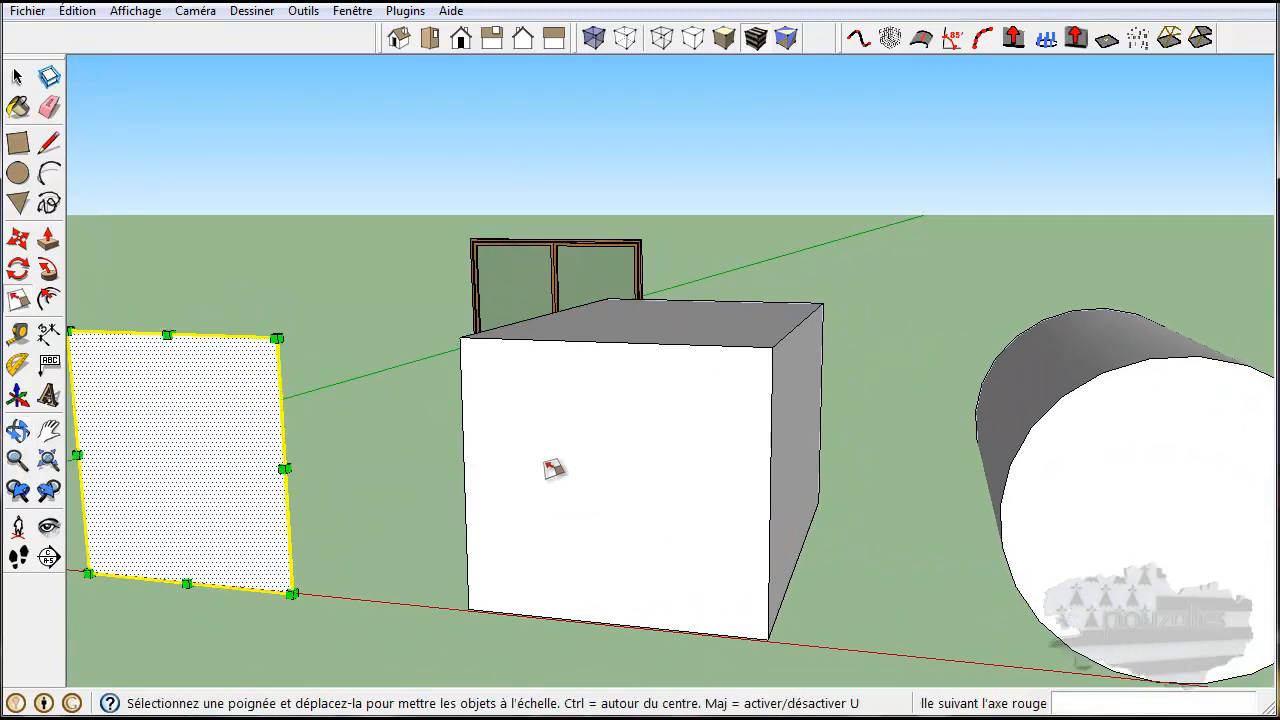
middle_click_drag(860, 522, 938, 556)
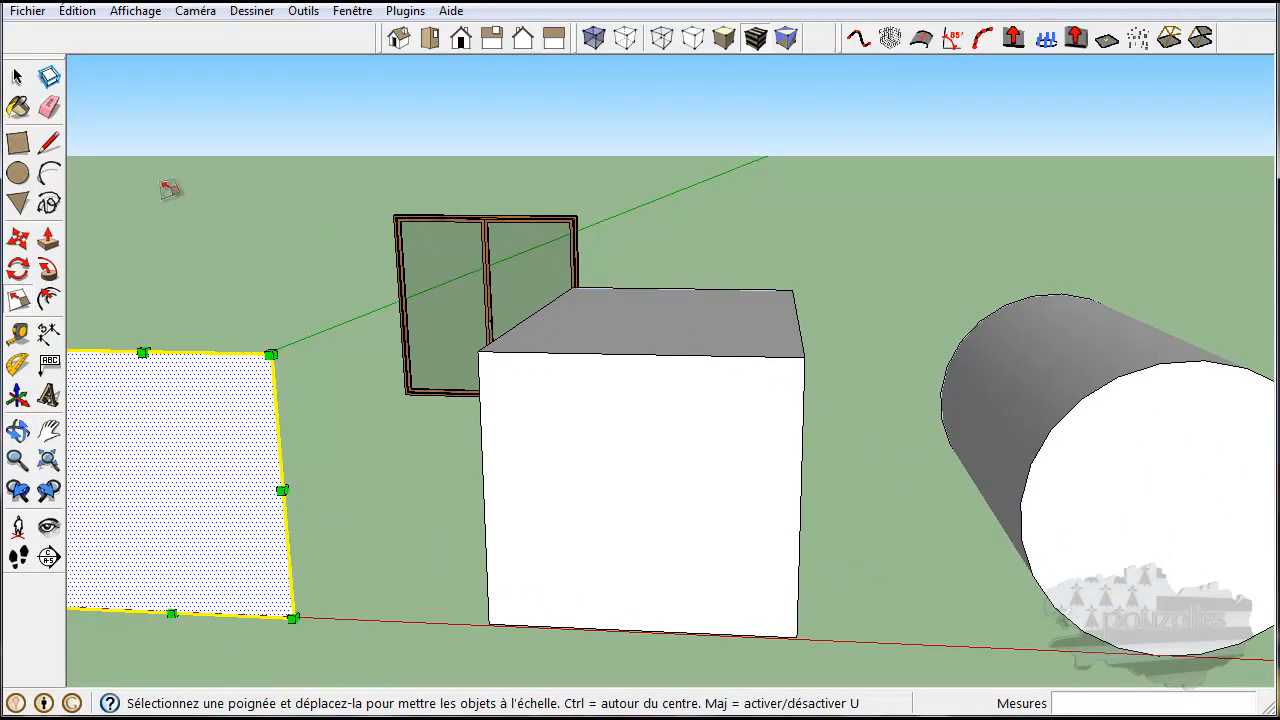
left_click(17, 80)
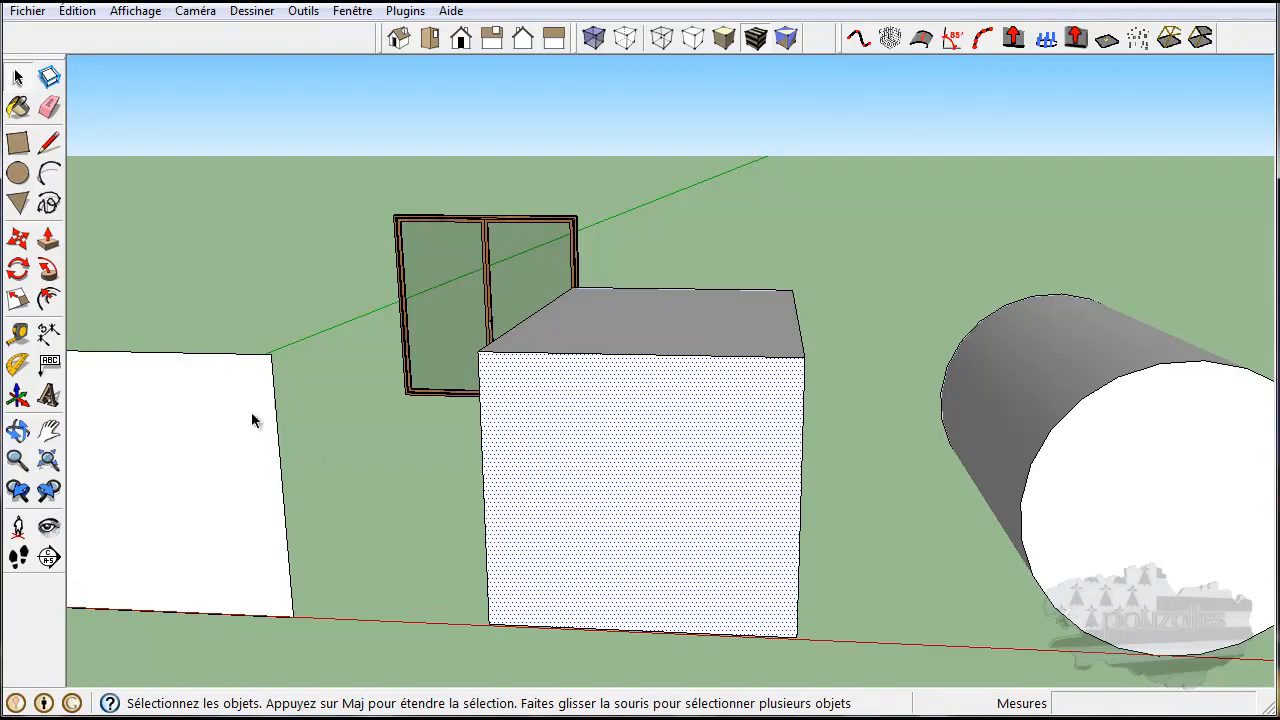
left_click(18, 299)
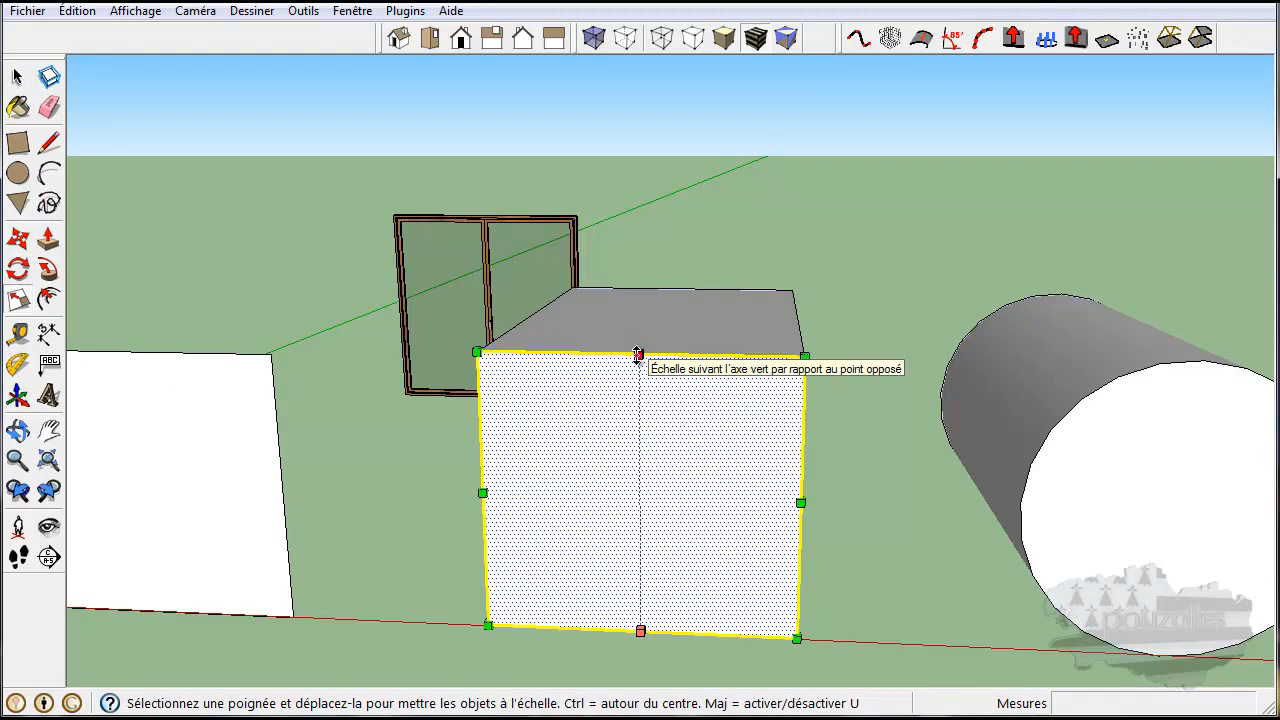
left_click_drag(638, 354, 639, 496)
middle_click_drag(848, 500, 914, 434)
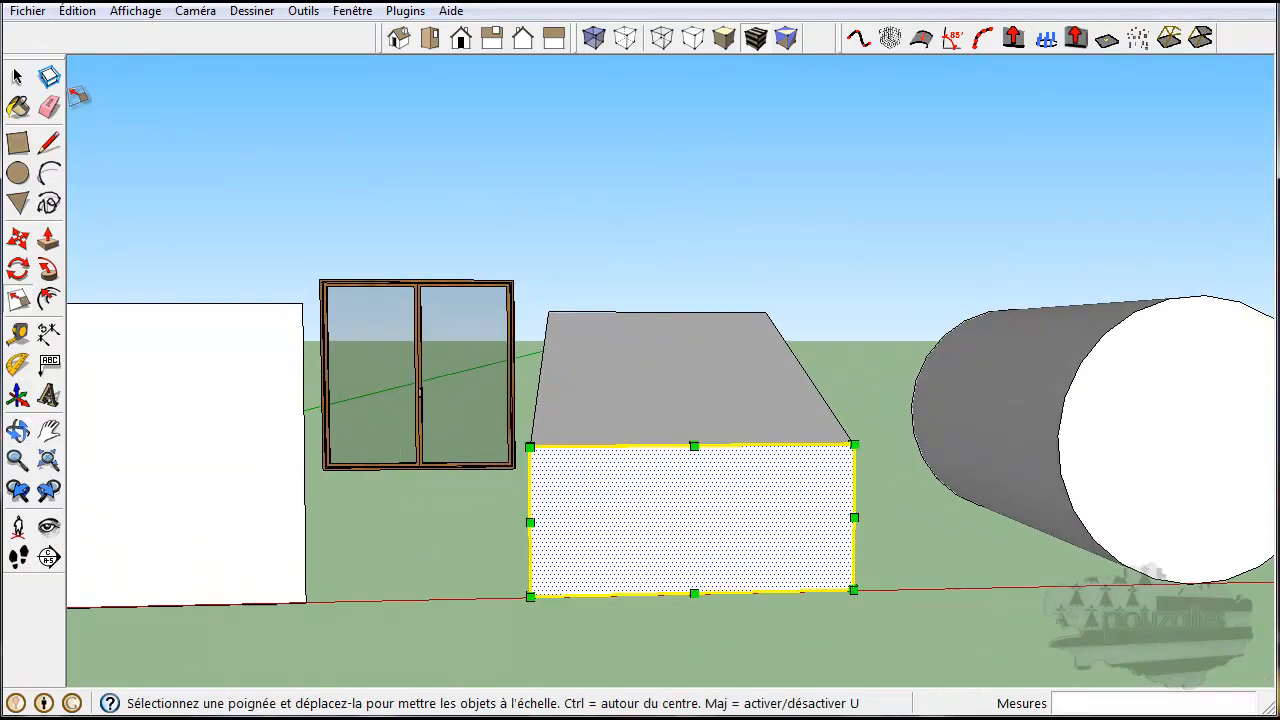
key("ctrl+z")
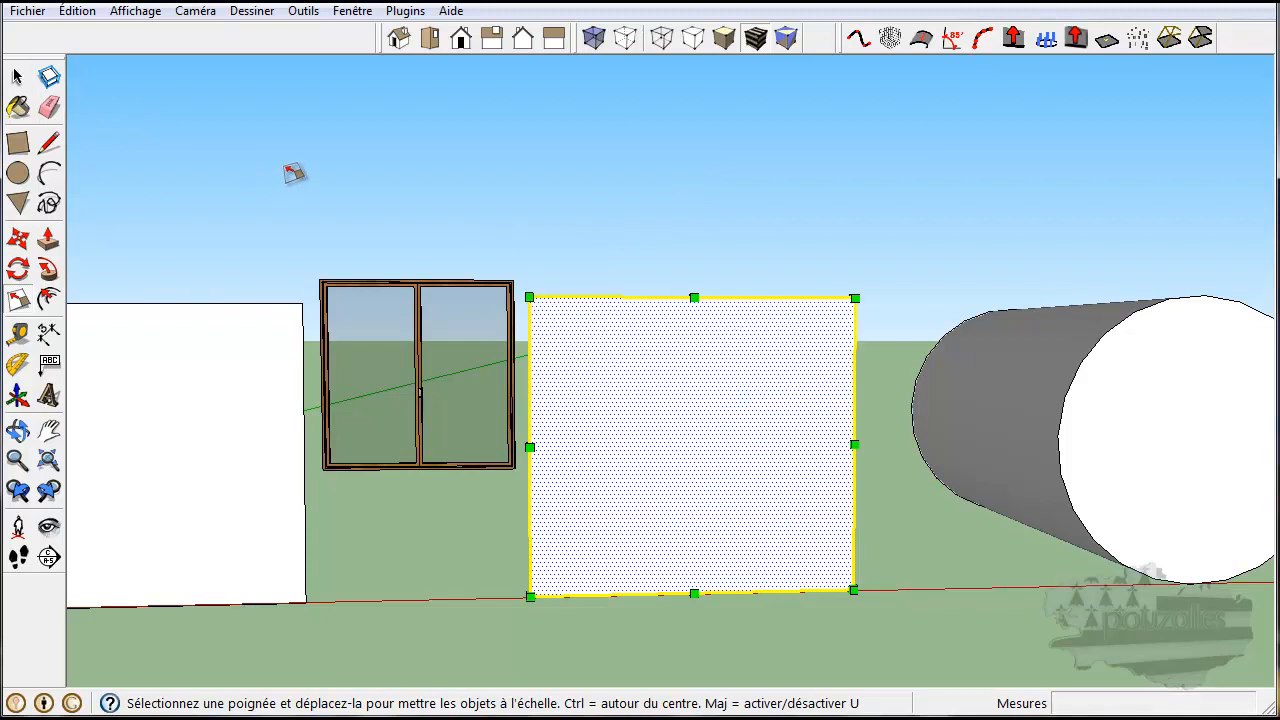
Try scaling the box's front face uniformly to about 0.23 from its upper corner, inspect the tapered solid from above, and undo it.
middle_click_drag(896, 493, 813, 535)
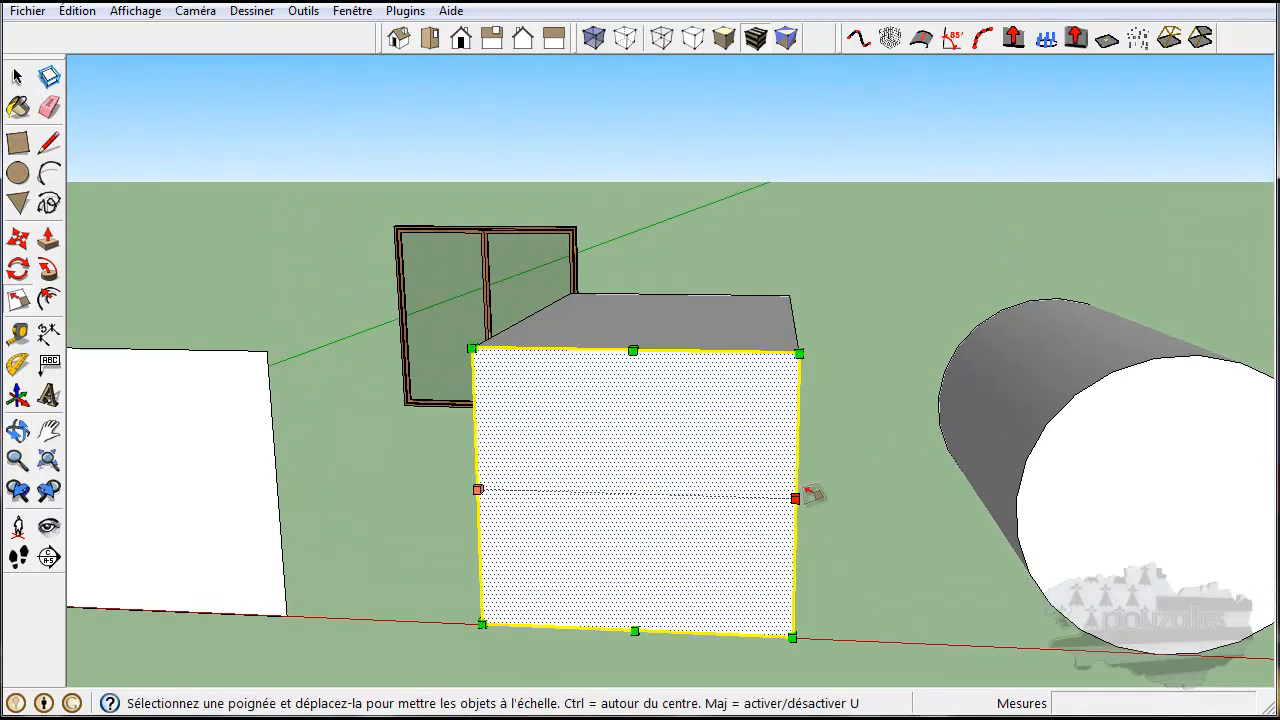
left_click_drag(798, 355, 550, 562)
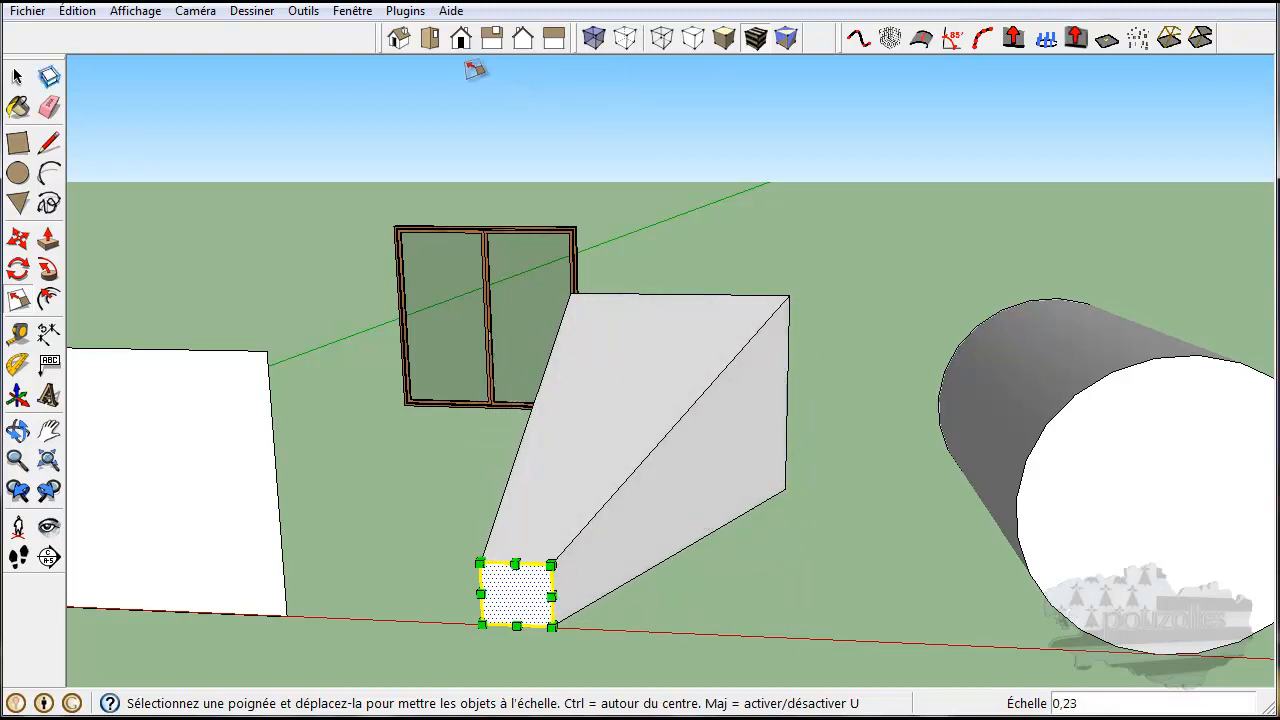
left_click(430, 38)
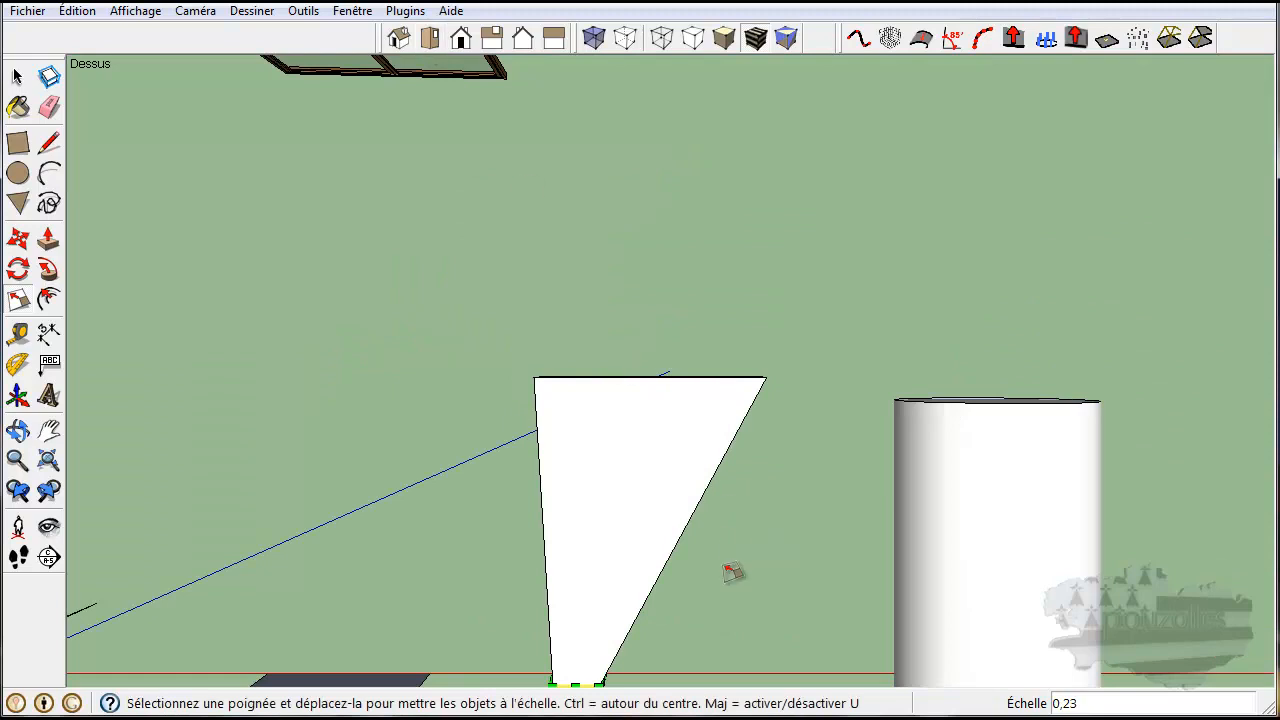
middle_click_drag(731, 571, 722, 410)
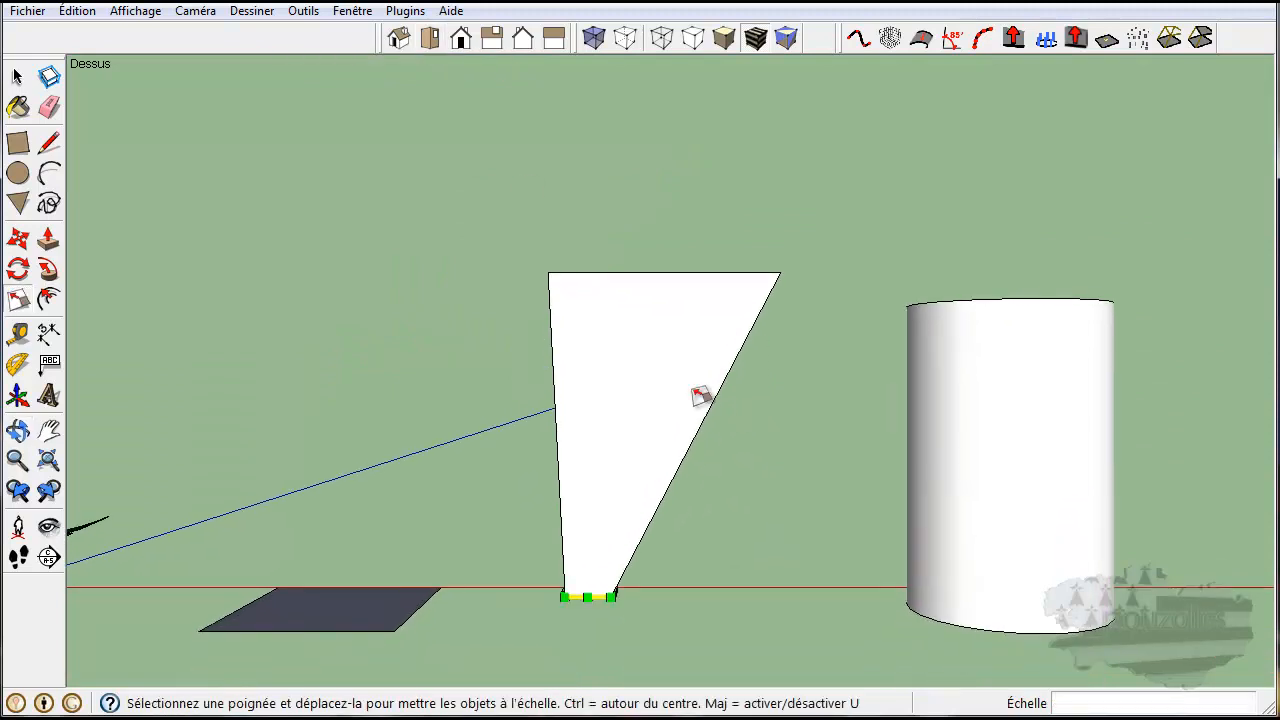
middle_click_drag(720, 534, 686, 151)
middle_click_drag(735, 585, 814, 369)
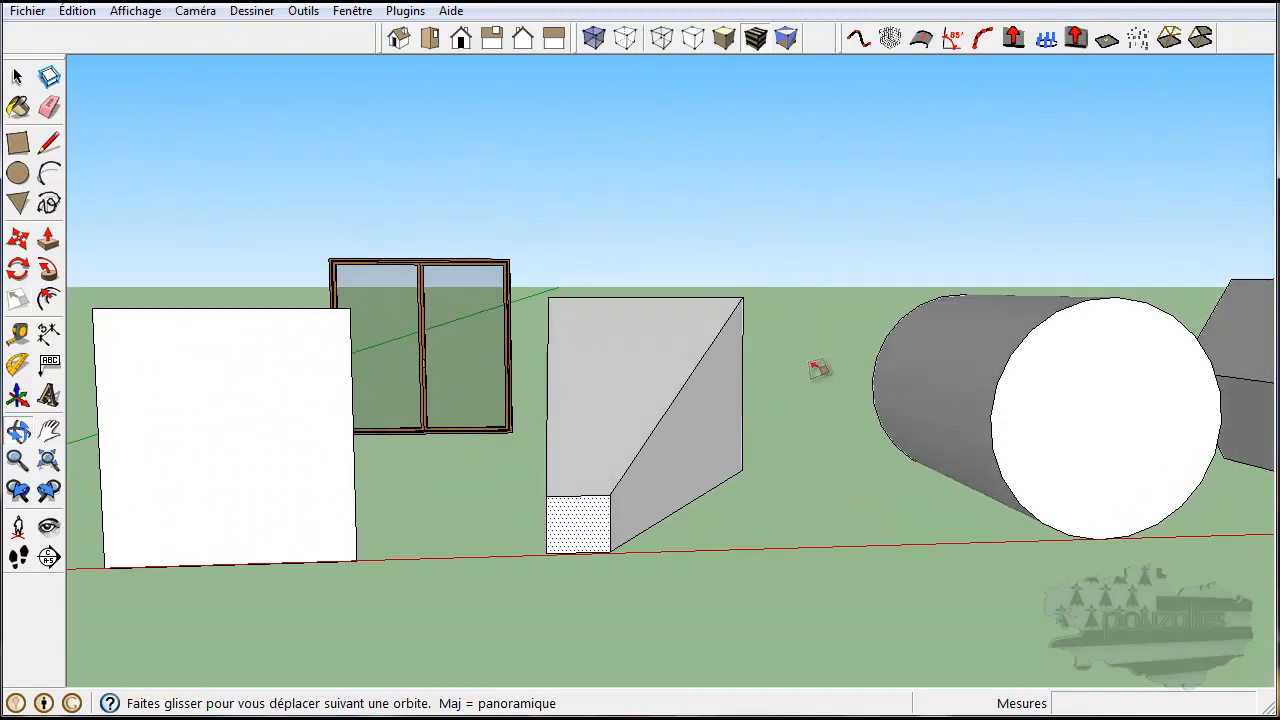
key("s")
key("ctrl+z")
Try scaling the box's front face uniformly to about 0.92 about the opposite corner, and undo it.
middle_click_drag(763, 447, 605, 598)
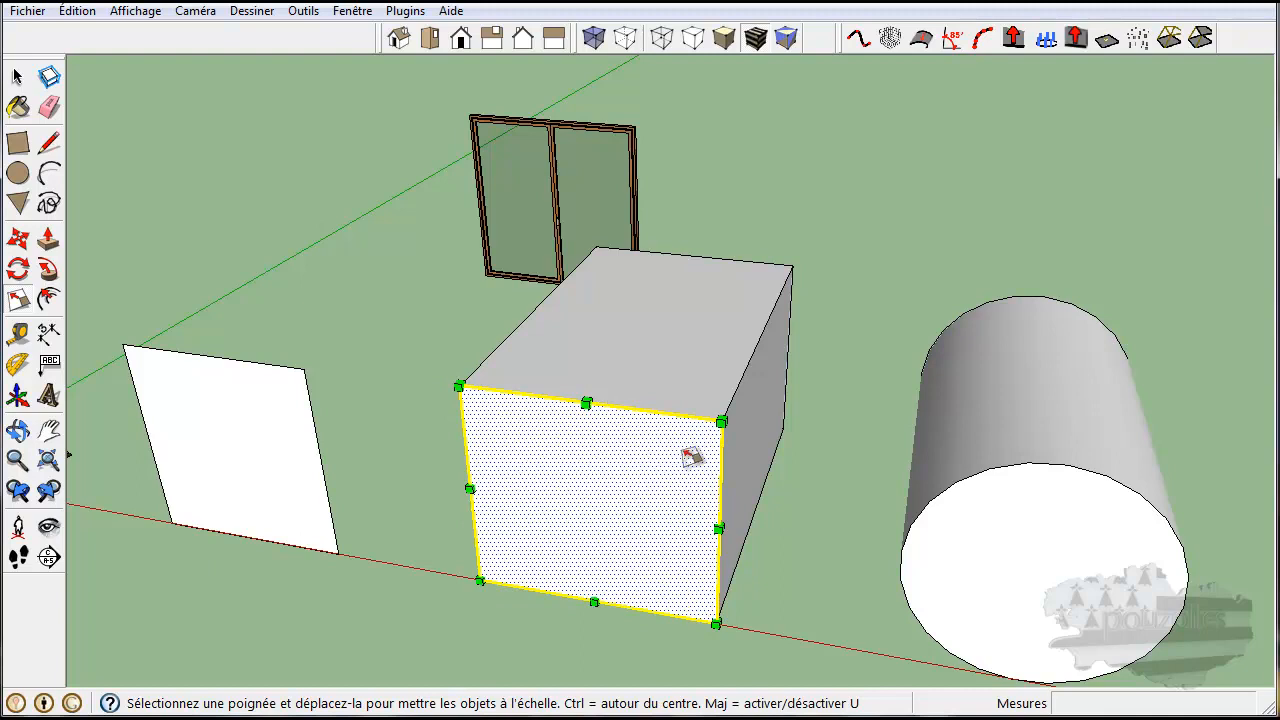
left_click(721, 422)
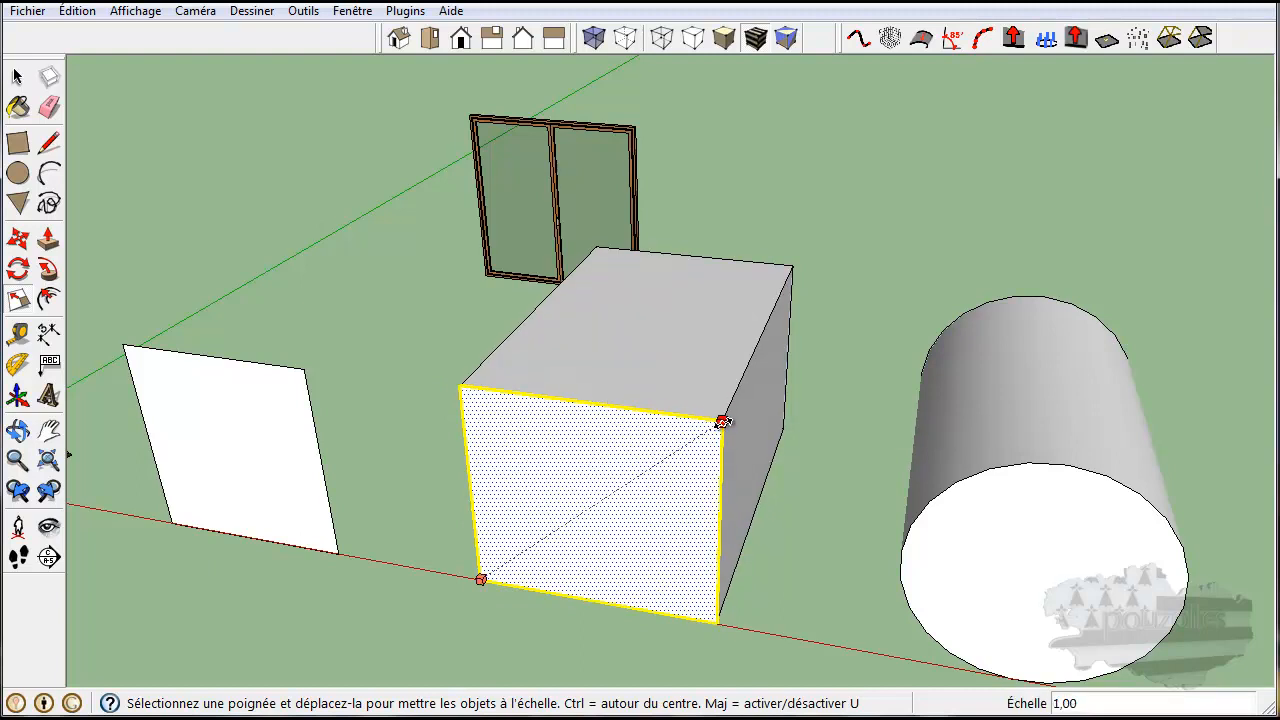
left_click(701, 438)
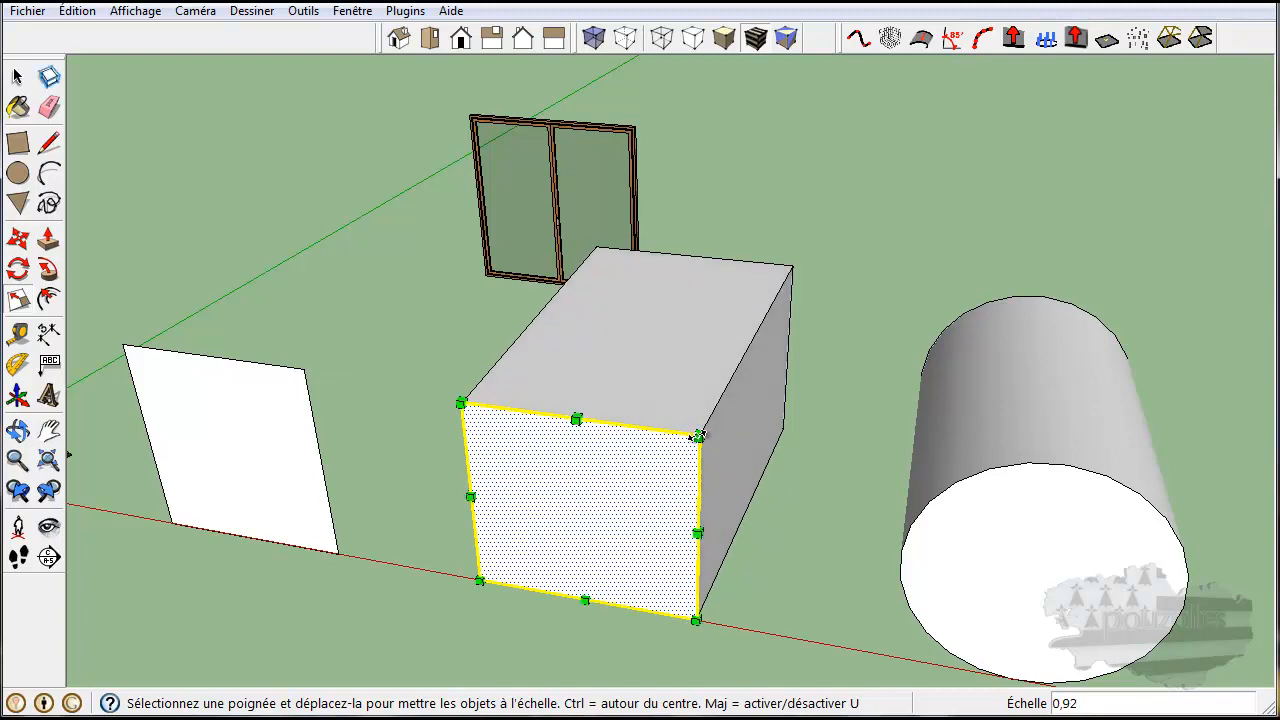
key("ctrl+z")
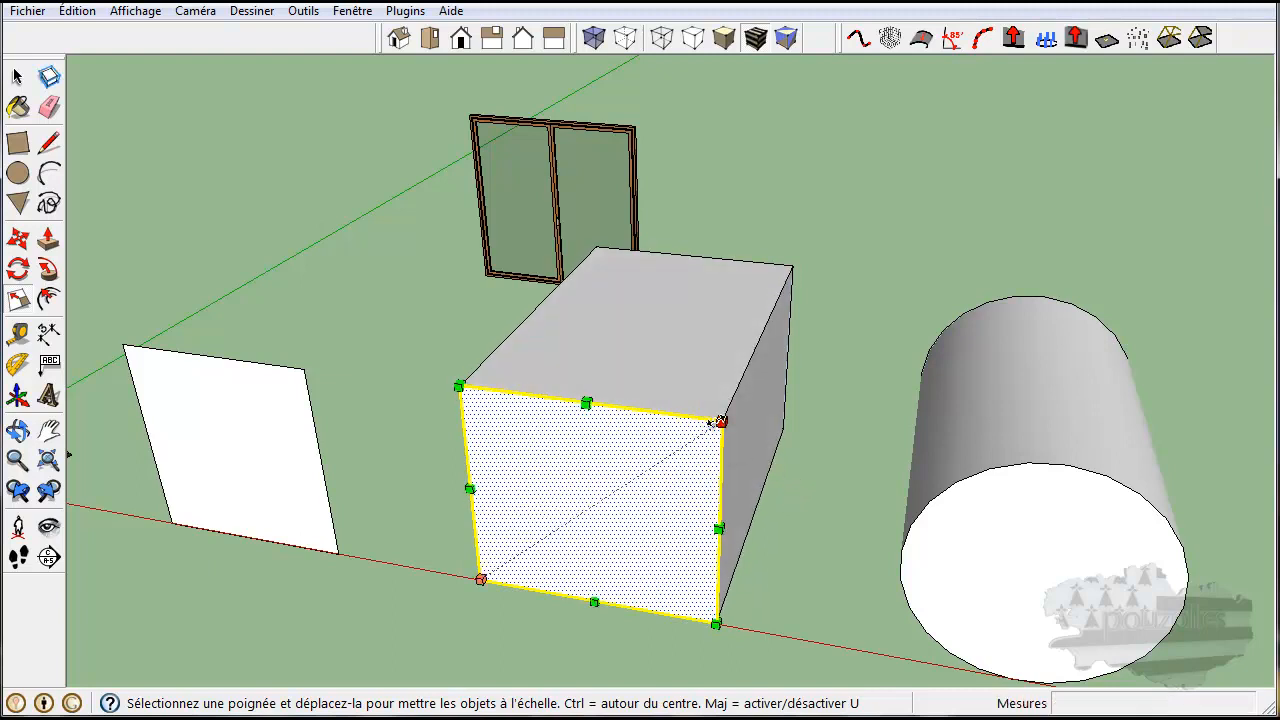
Try shrinking the box's front face uniformly about its centre from the upper corner near the cylinder, and undo it.
key("ctrl")
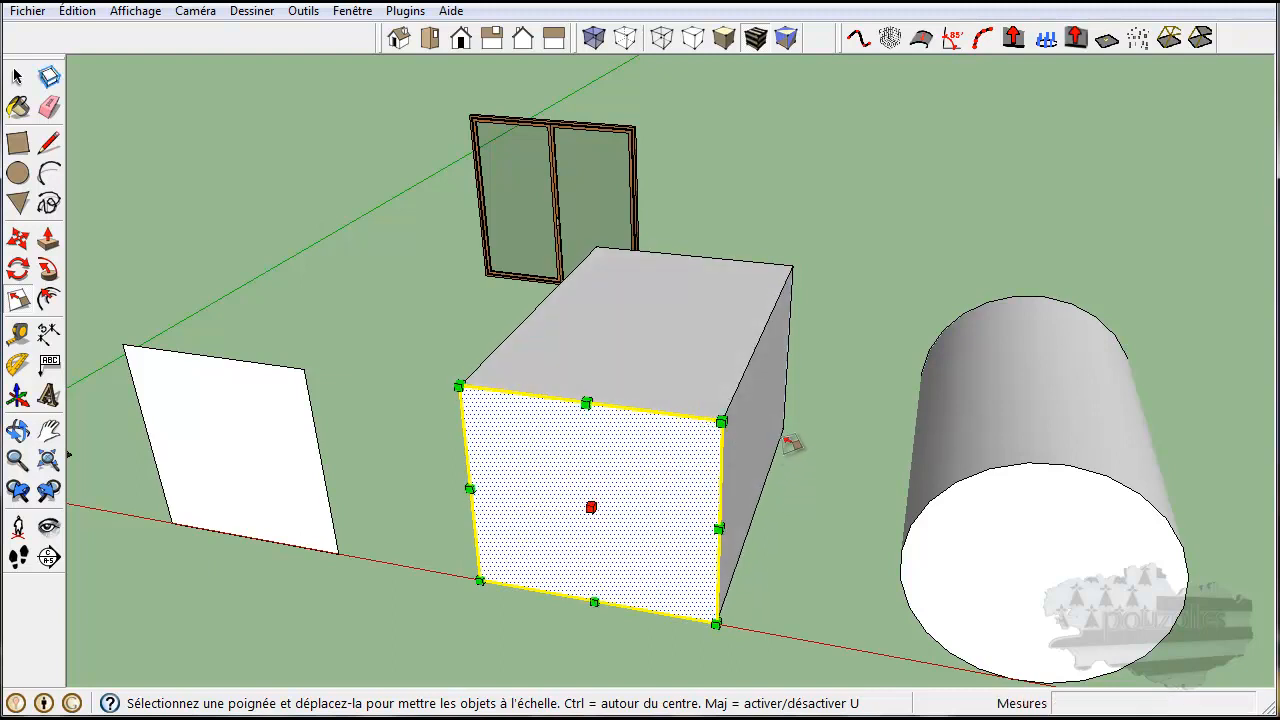
left_click_drag(722, 421, 617, 503)
middle_click_drag(634, 614, 697, 483)
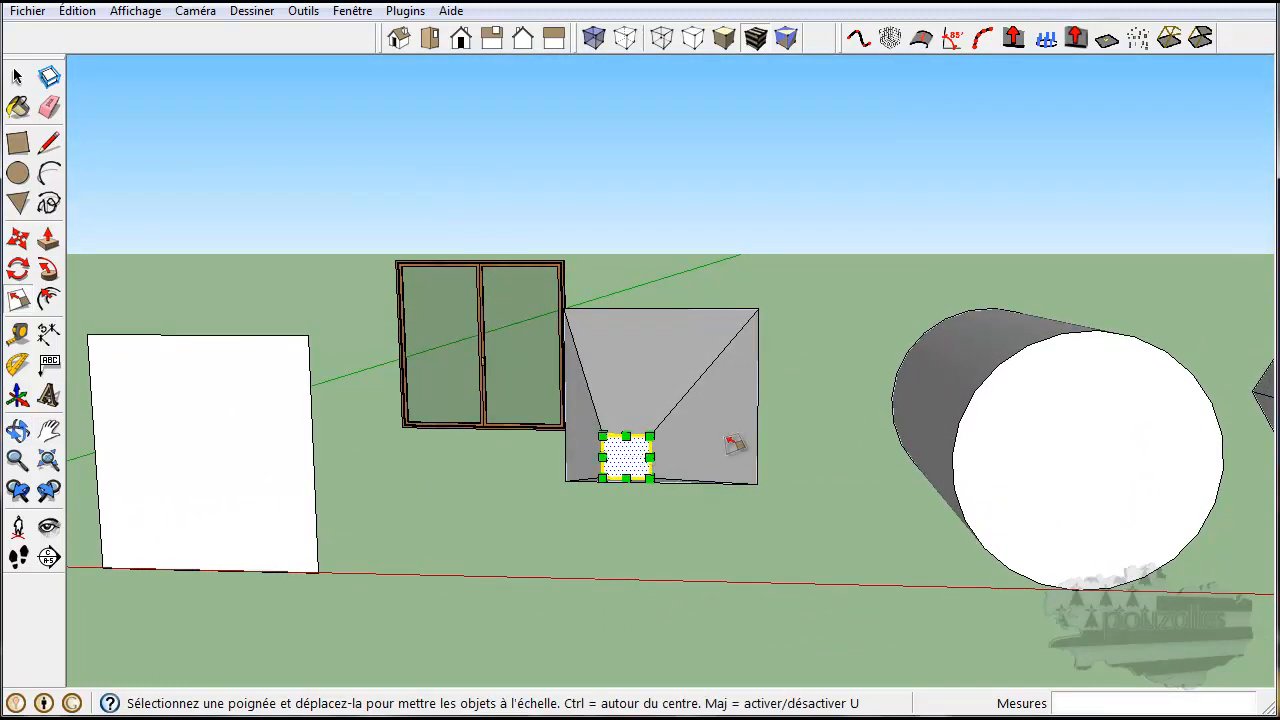
middle_click_drag(578, 516, 571, 543)
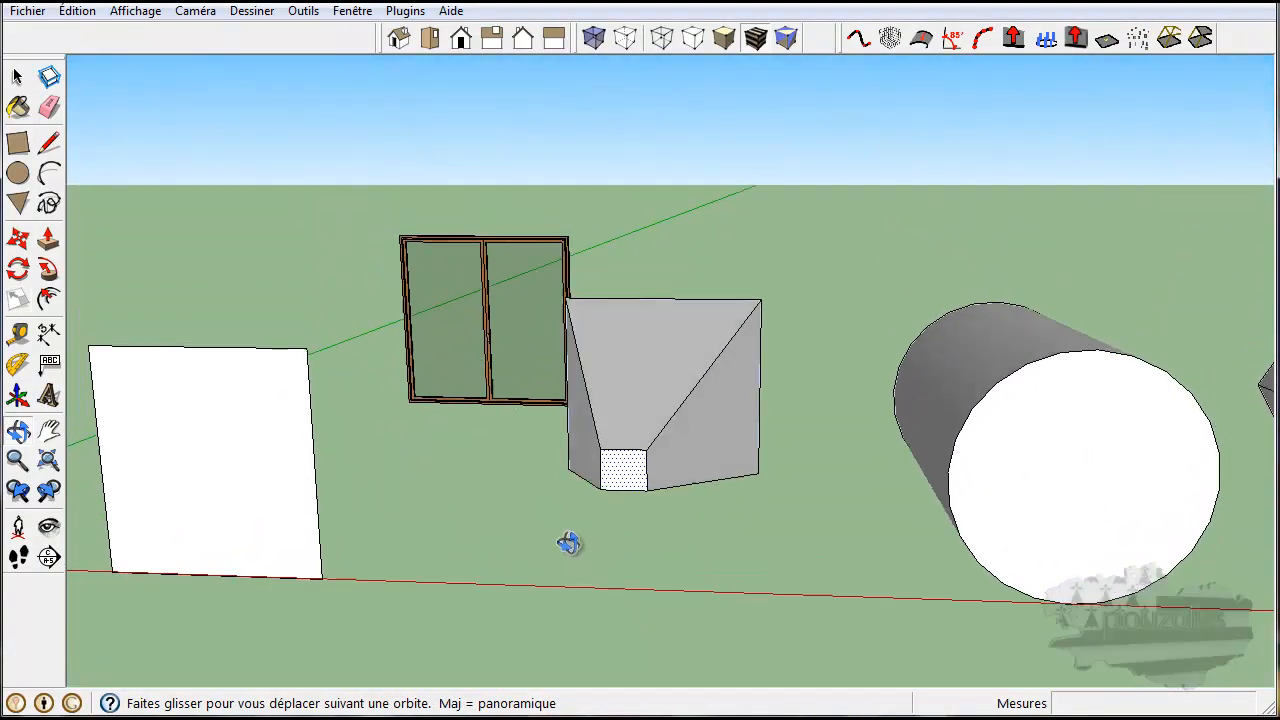
left_click(80, 14)
left_click(100, 27)
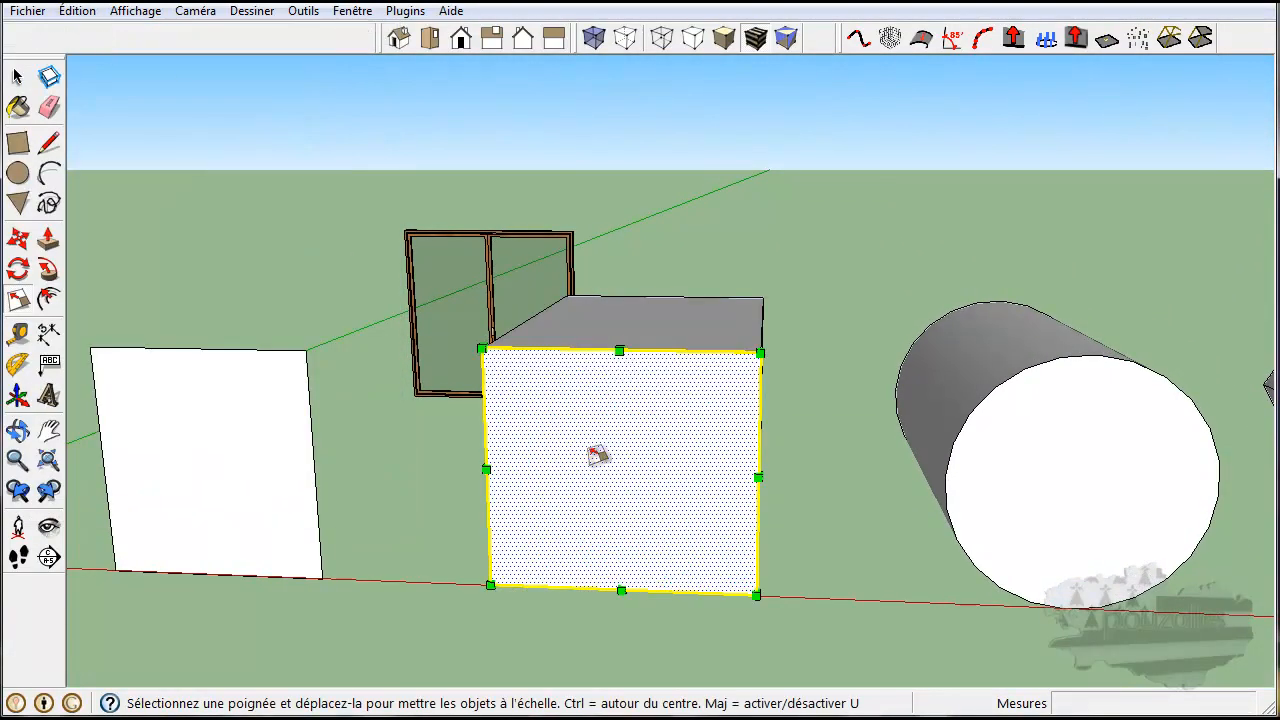
Select the entire box with all its faces and edges, and activate the Scale tool on it.
middle_click_drag(853, 506, 765, 515)
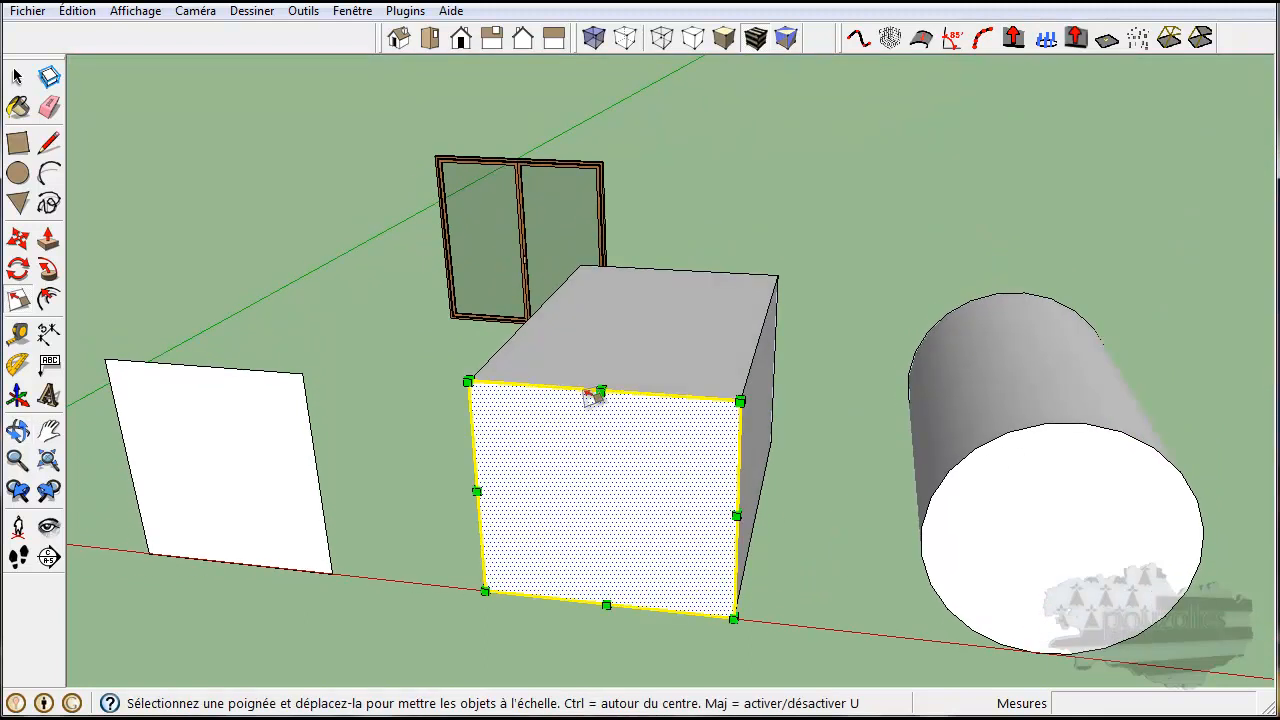
left_click(17, 77)
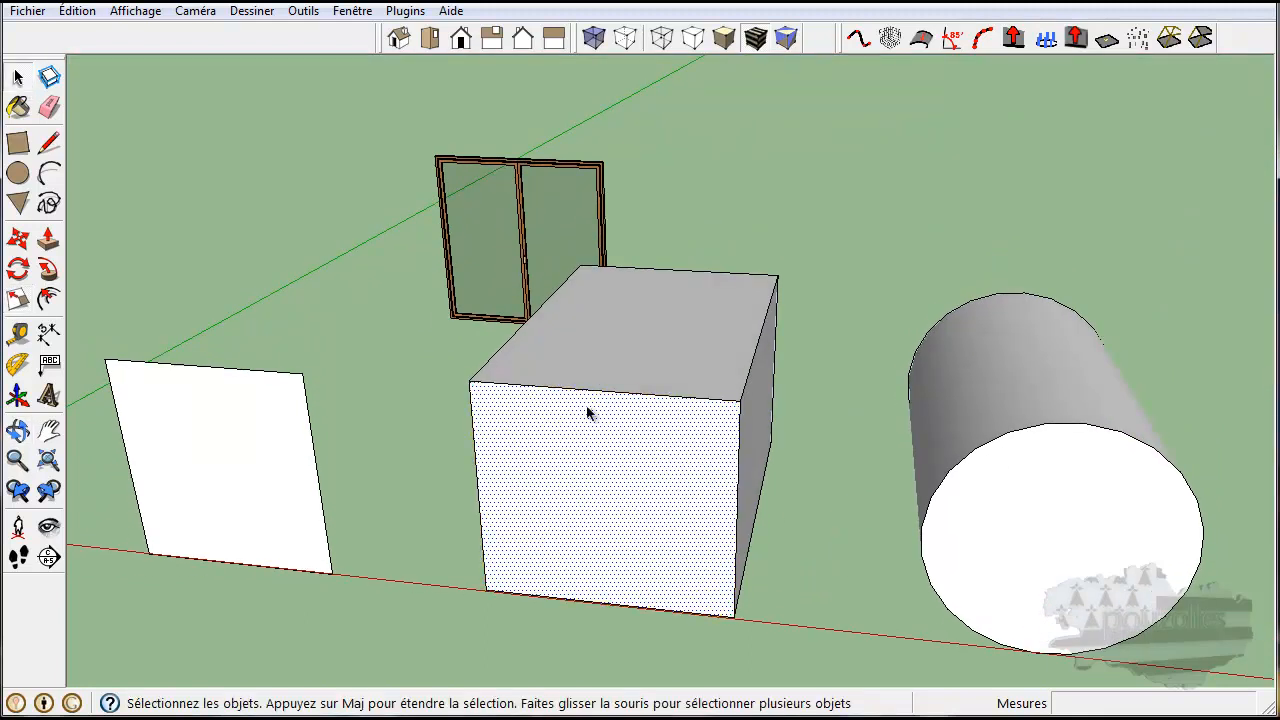
left_click(582, 447)
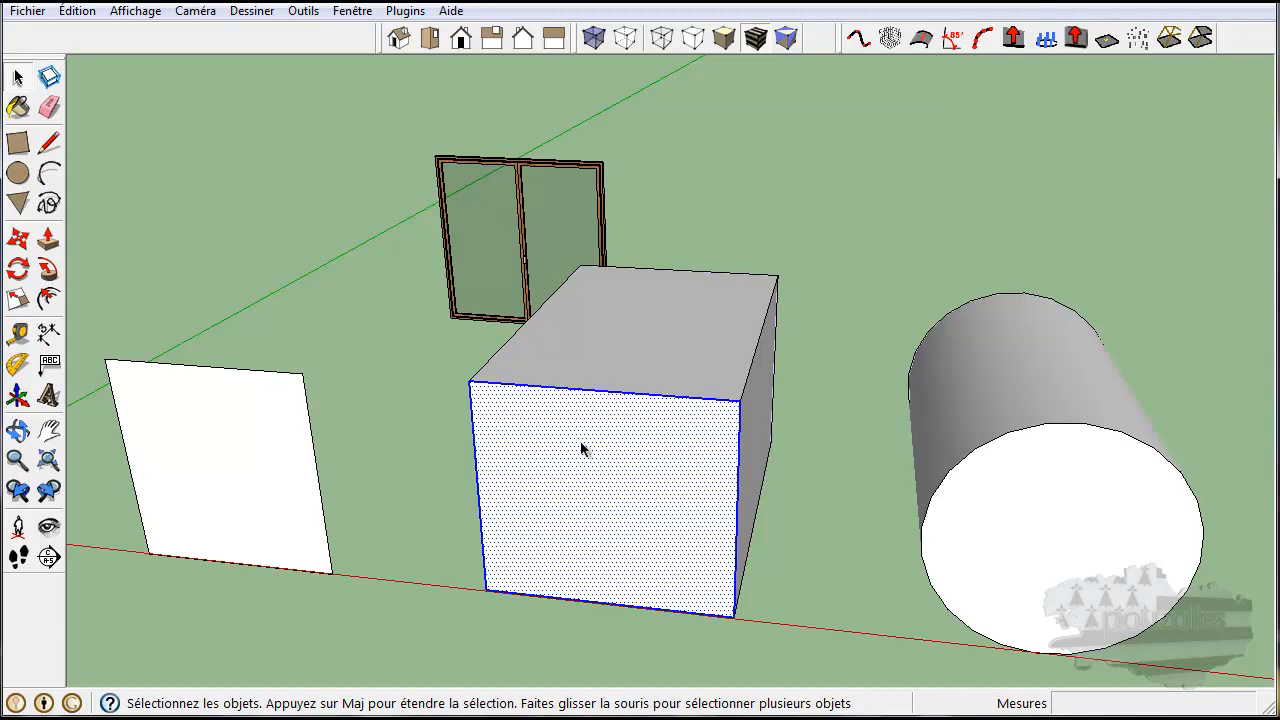
triple_click(630, 478)
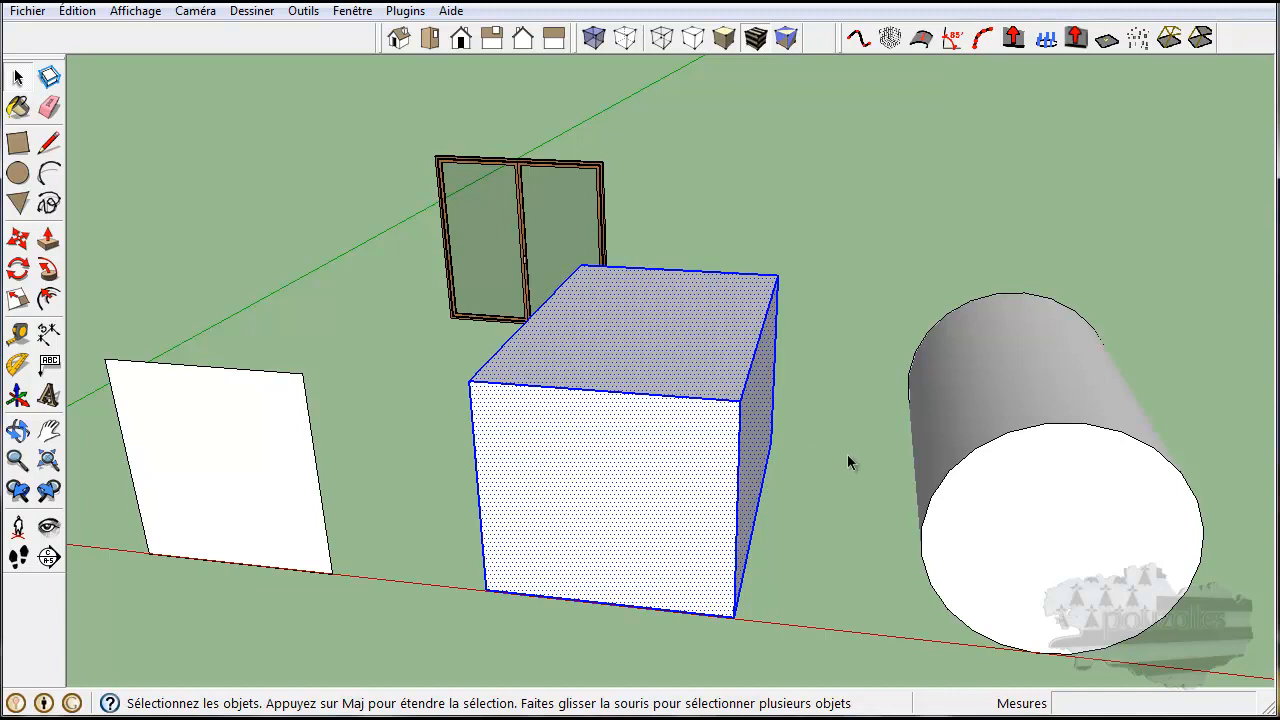
middle_click_drag(876, 477, 826, 500)
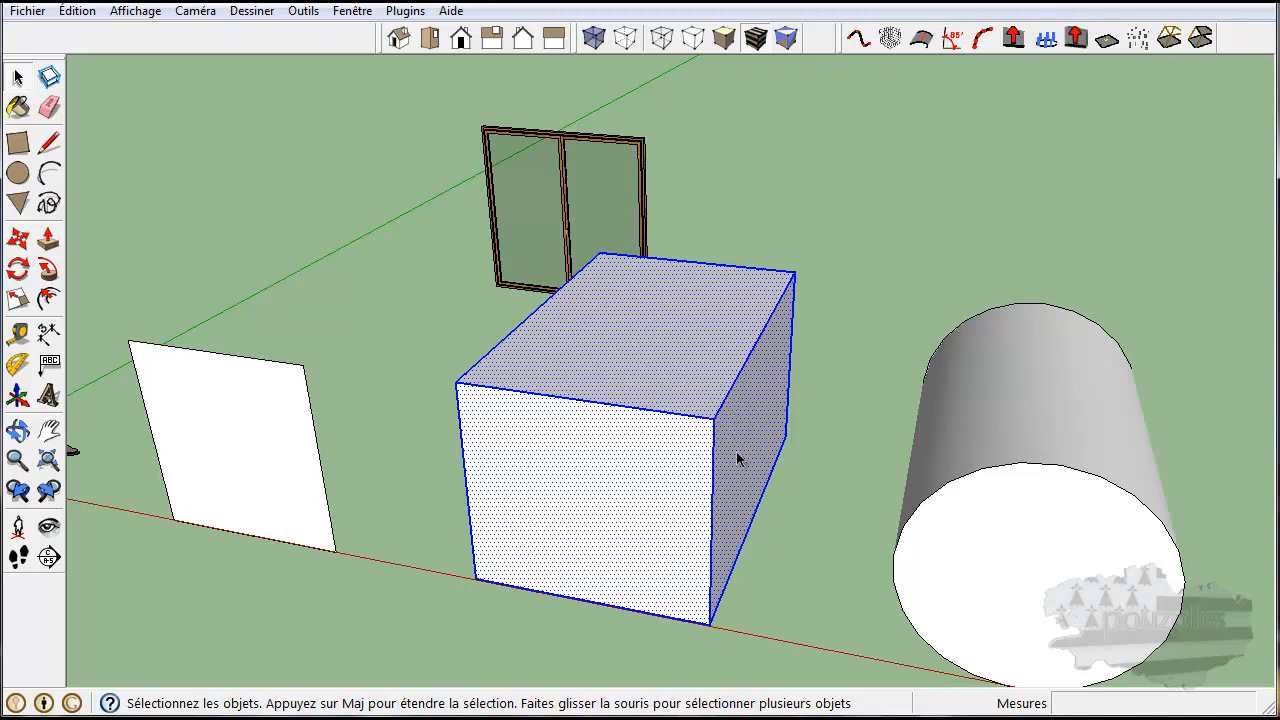
middle_click_drag(795, 558, 821, 536)
left_click(17, 299)
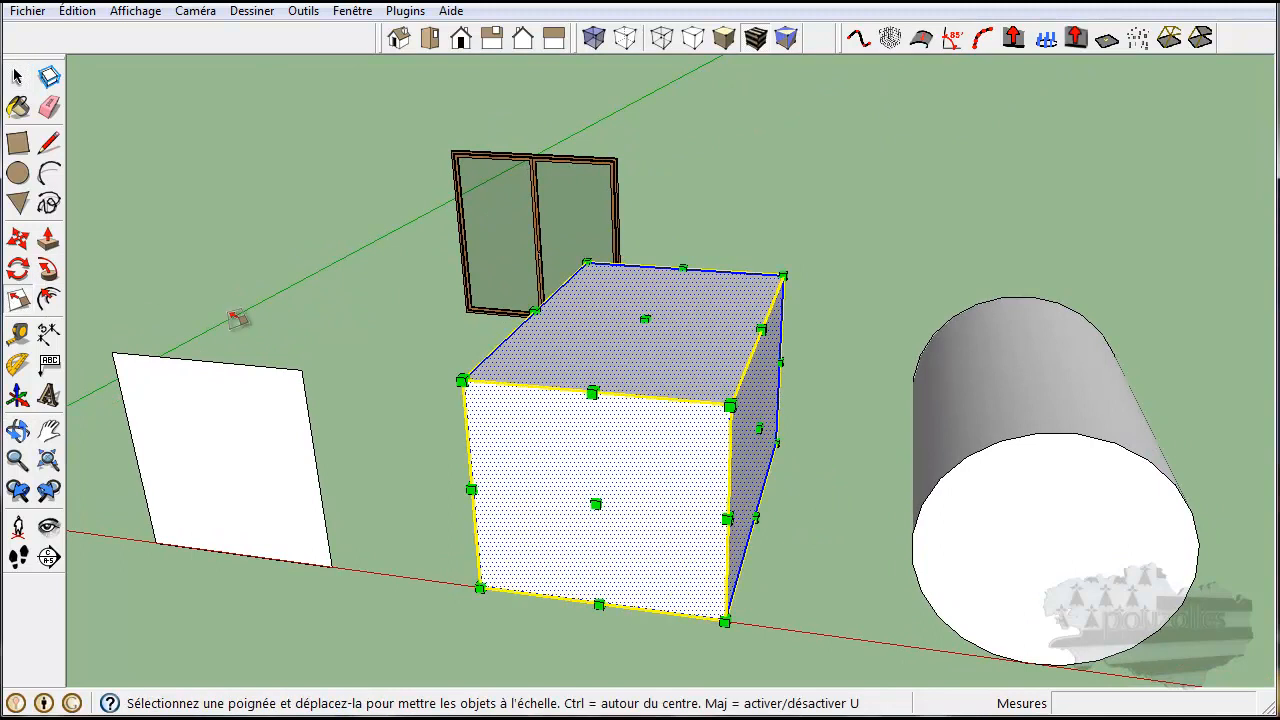
Try scaling the whole box uniformly about the opposite point from its upper front corner near the cylinder.
middle_click_drag(822, 578, 826, 543)
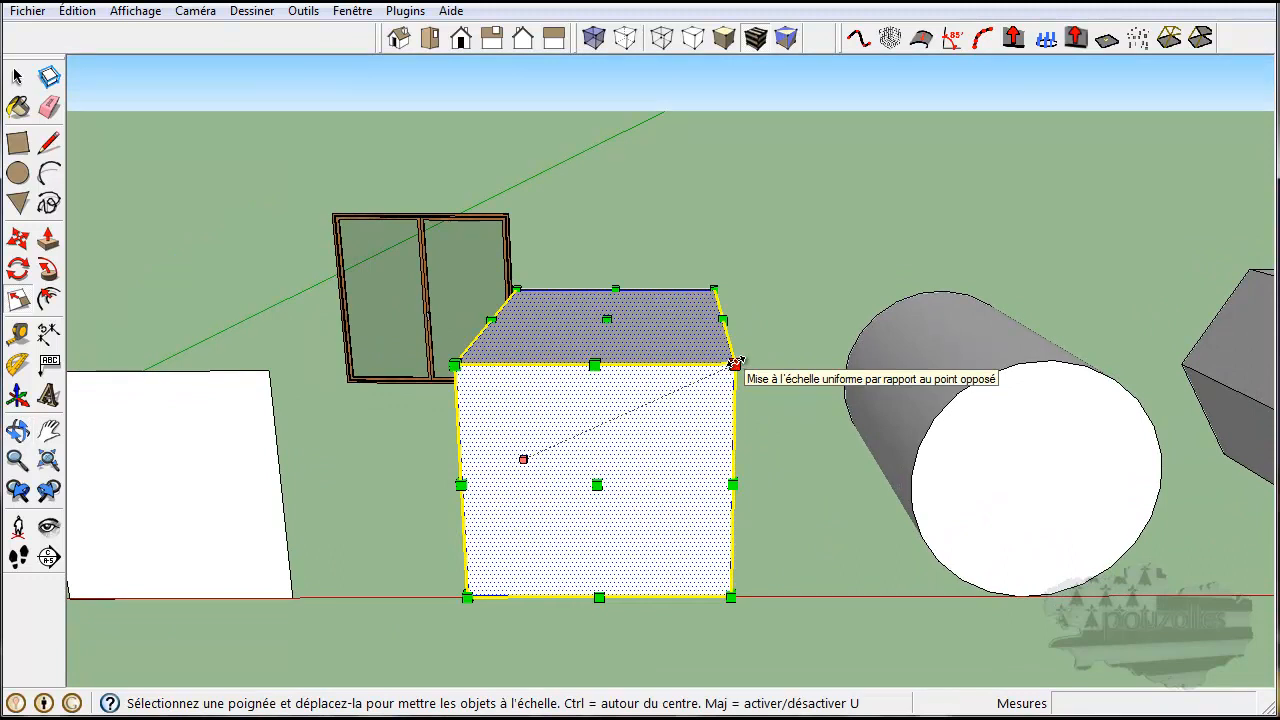
middle_click_drag(813, 546, 915, 540)
middle_click_drag(594, 624, 540, 595)
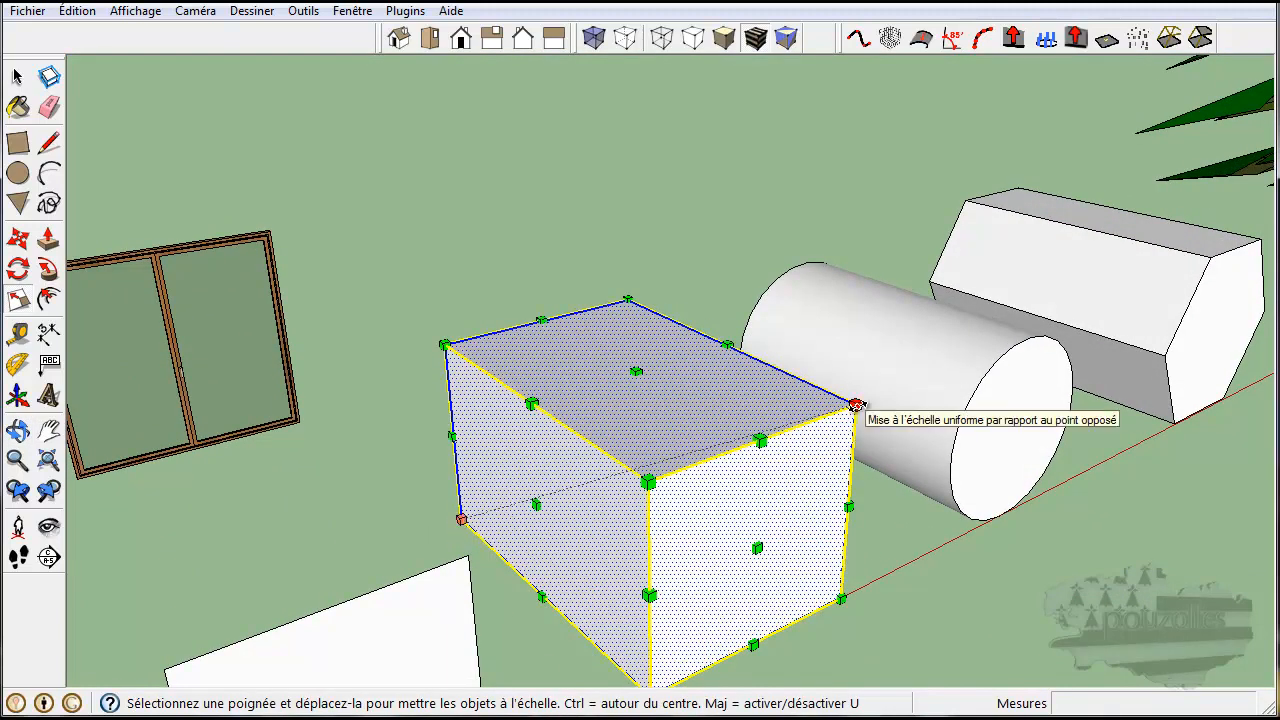
left_click_drag(855, 405, 836, 435)
middle_click_drag(903, 628, 794, 631)
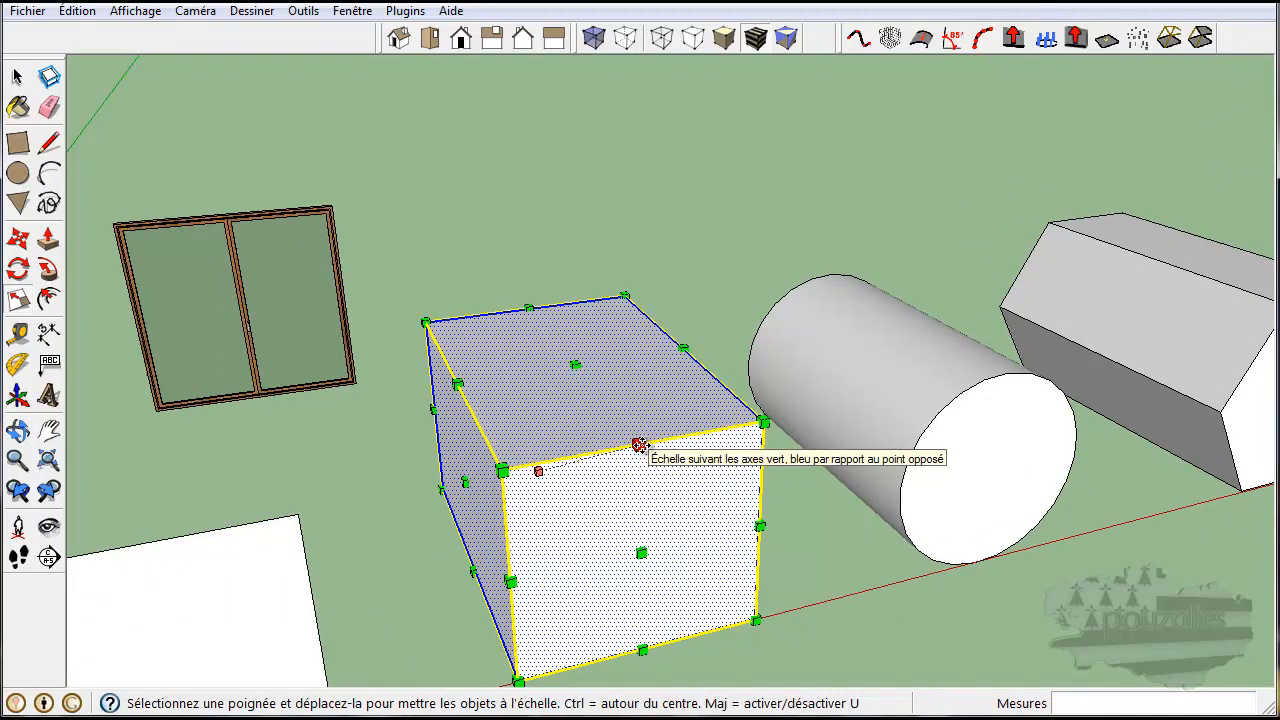
Try scaling the box along the green and blue axes from its upper front edge midpoint, about the opposite point and about its centre.
mouse_move(638, 444)
left_mouse_down()
mouse_move(617, 420)
mouse_move(614, 537)
mouse_move(586, 463)
mouse_move(594, 377)
mouse_move(734, 451)
mouse_move(700, 451)
mouse_move(609, 509)
mouse_move(611, 484)
mouse_move(663, 416)
mouse_move(641, 444)
left_mouse_up()
middle_click_drag(723, 580, 774, 490)
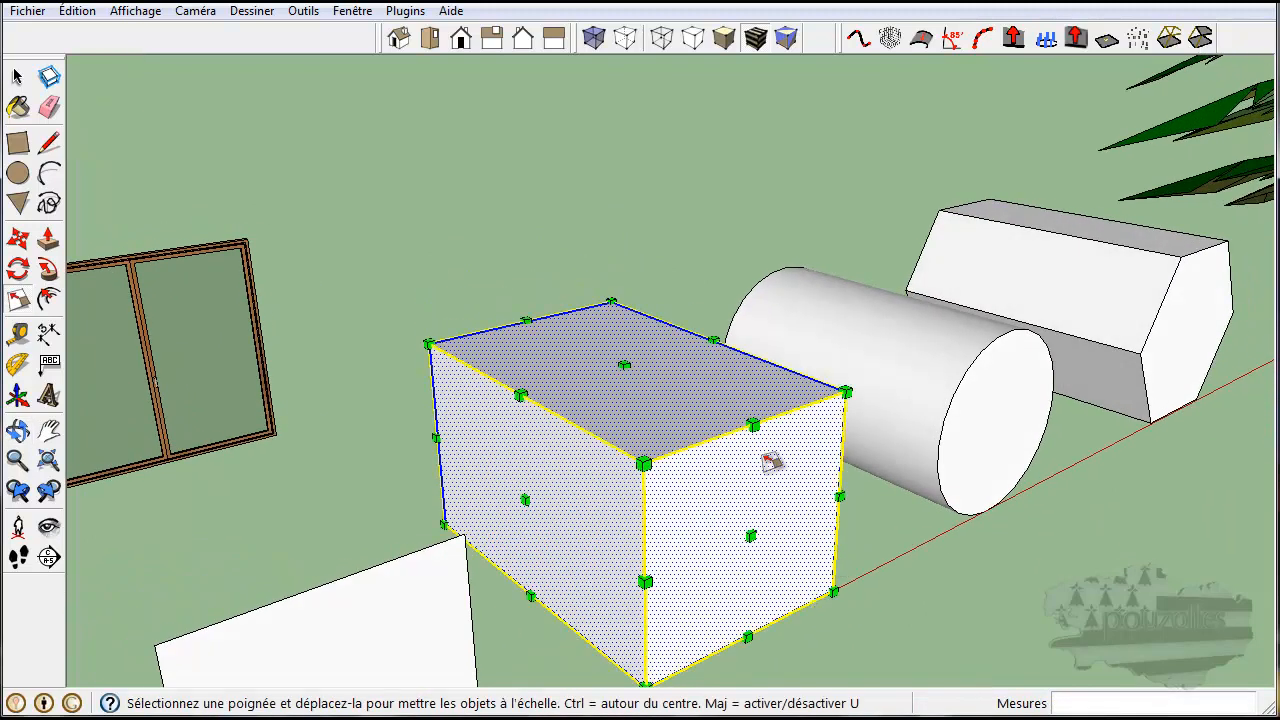
key("ctrl")
key("ctrl")
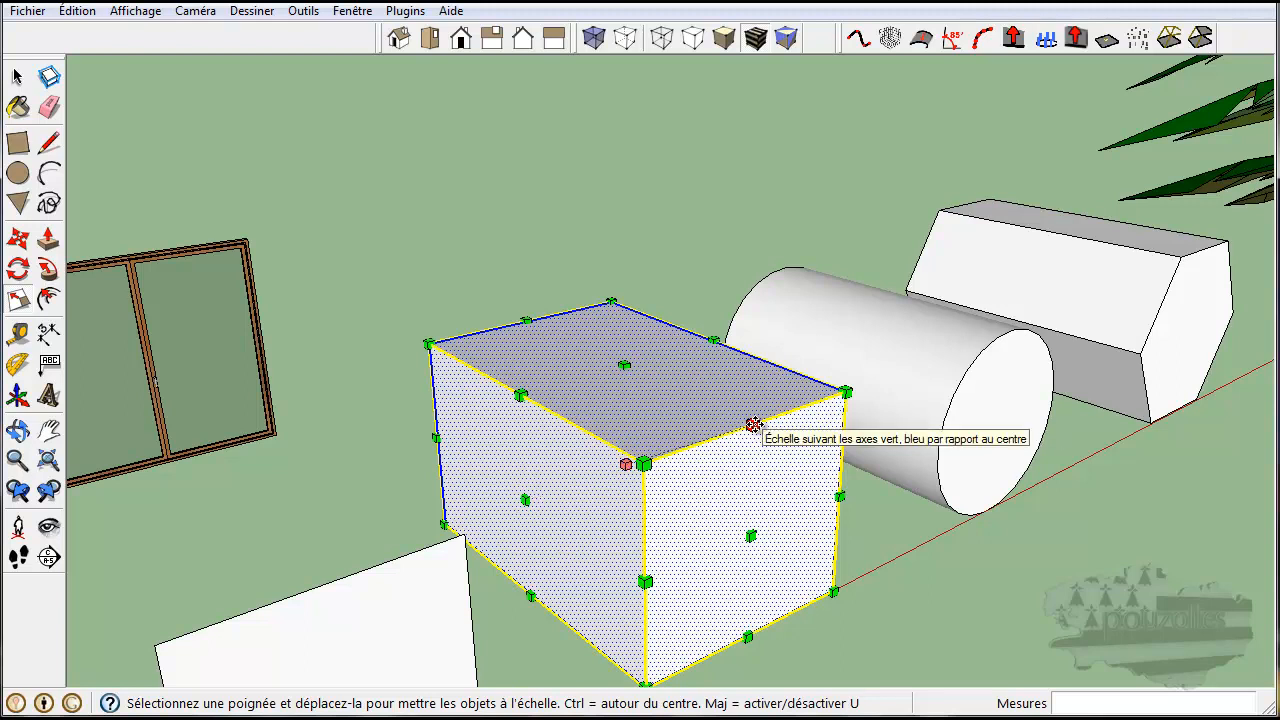
left_click_drag(753, 425, 657, 473, "ctrl")
left_click_drag(639, 466, 733, 423)
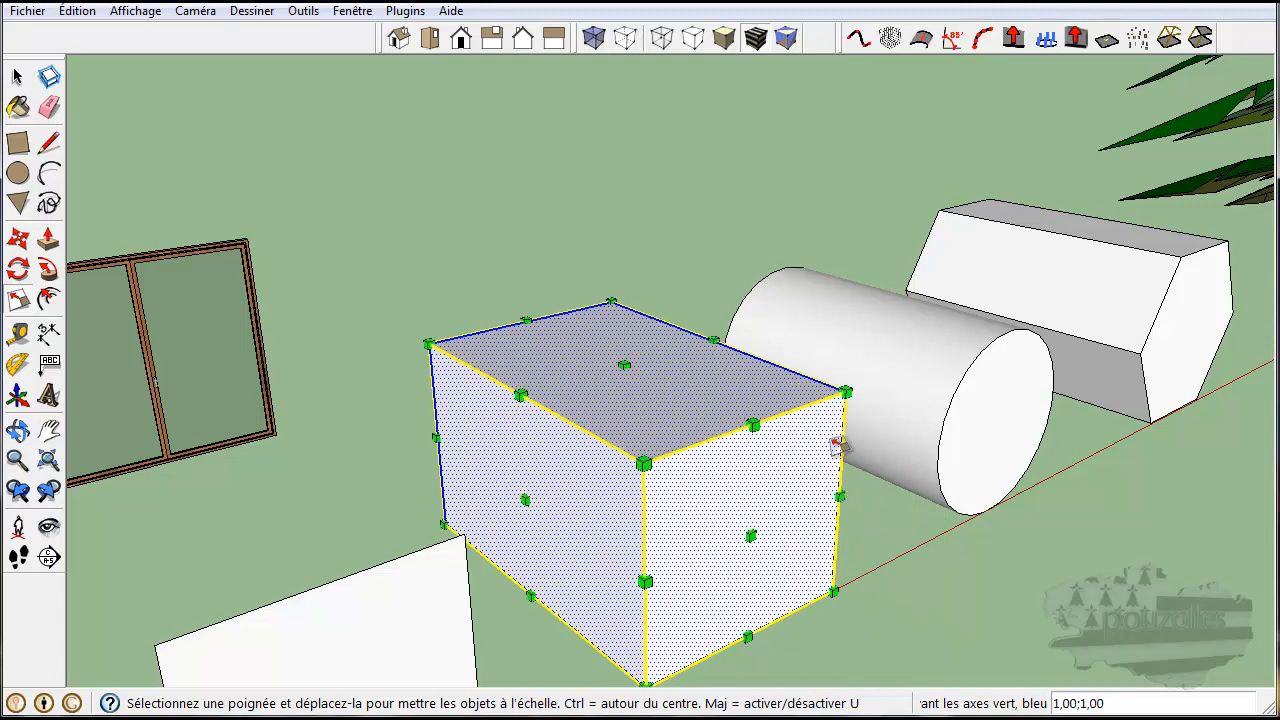
middle_click_drag(988, 588, 840, 623)
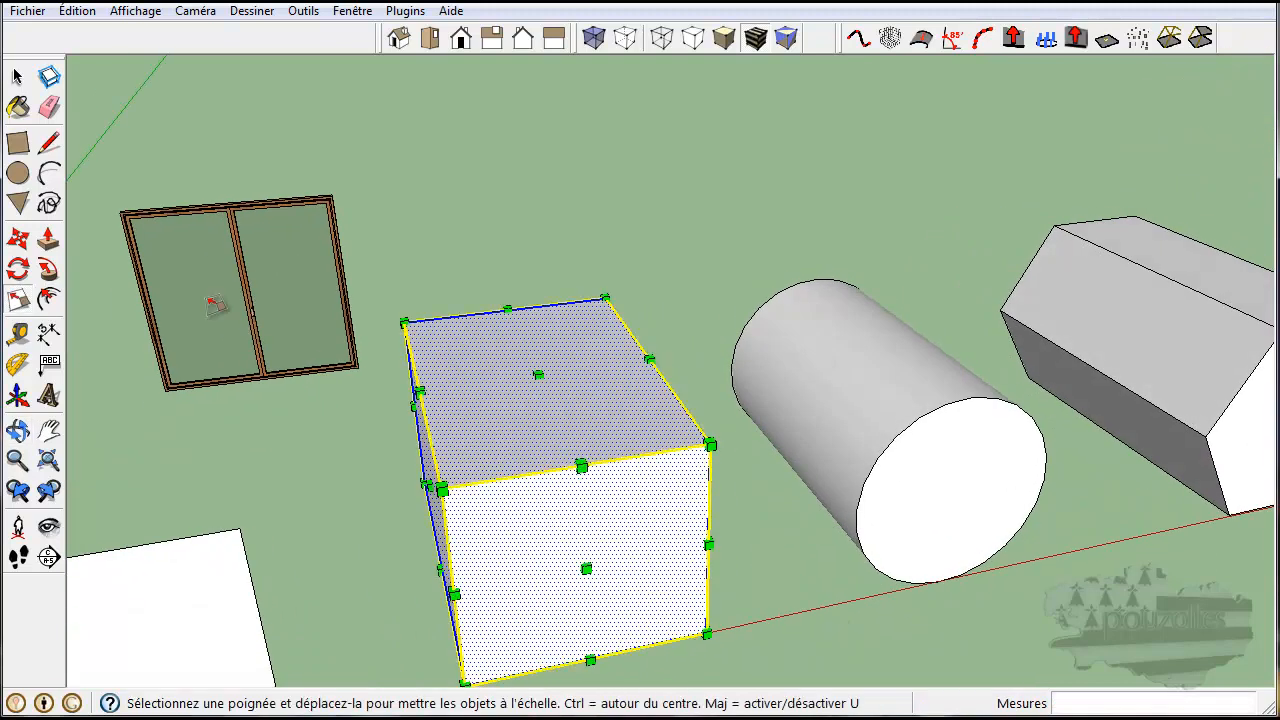
Try scaling the cylinder's front face uniformly to about 0.22 about the opposite point from its upper corner near the hexagonal prism, and undo it.
left_click(17, 77)
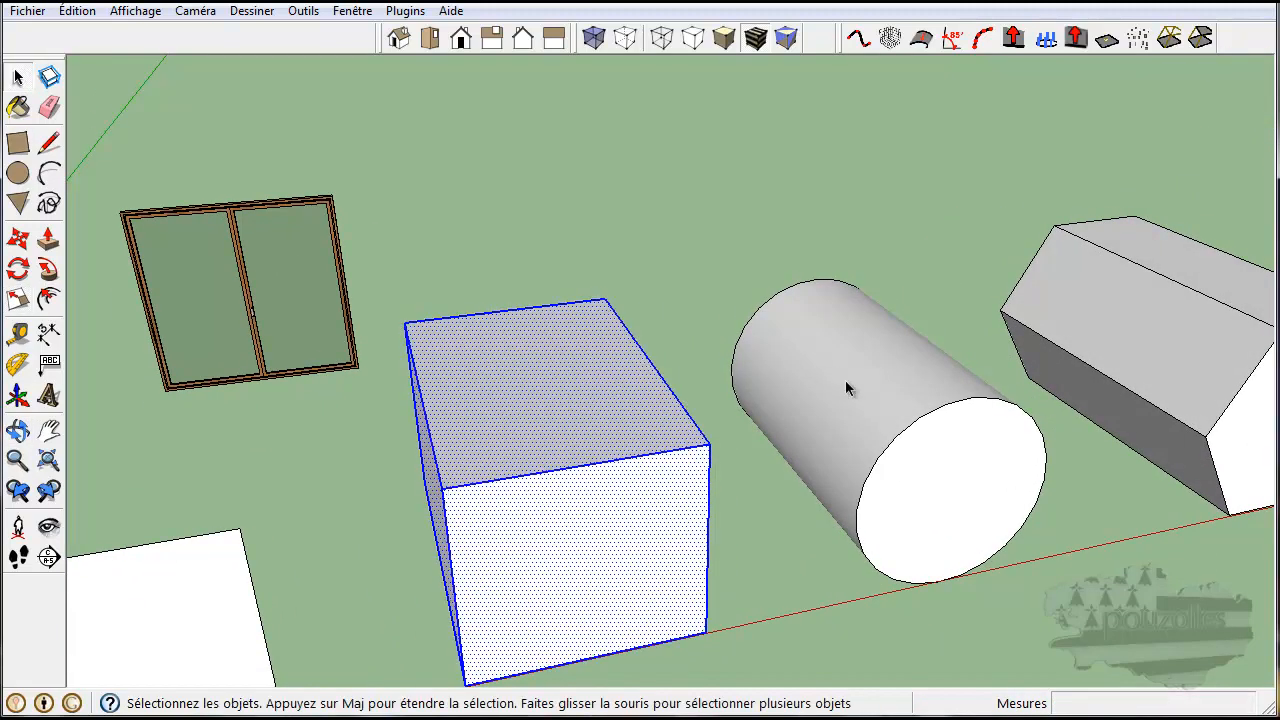
left_click(845, 382)
left_click(938, 503)
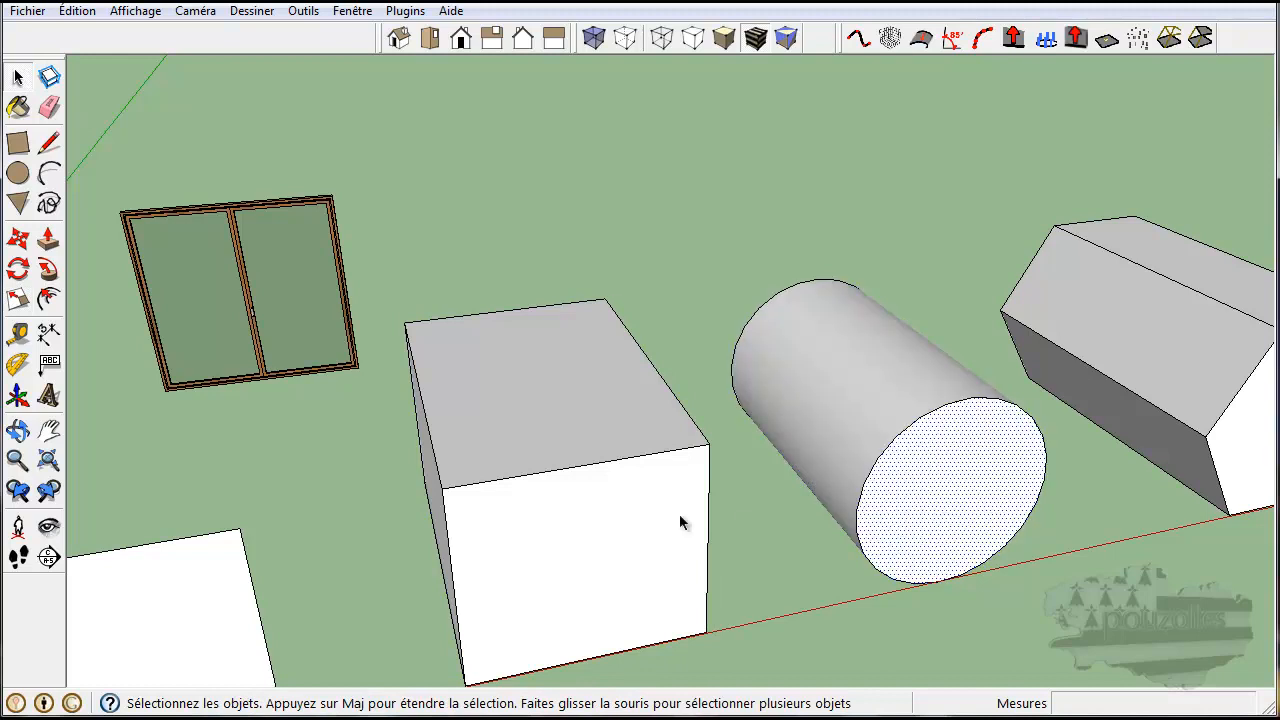
left_click(18, 301)
middle_click_drag(932, 683, 857, 571)
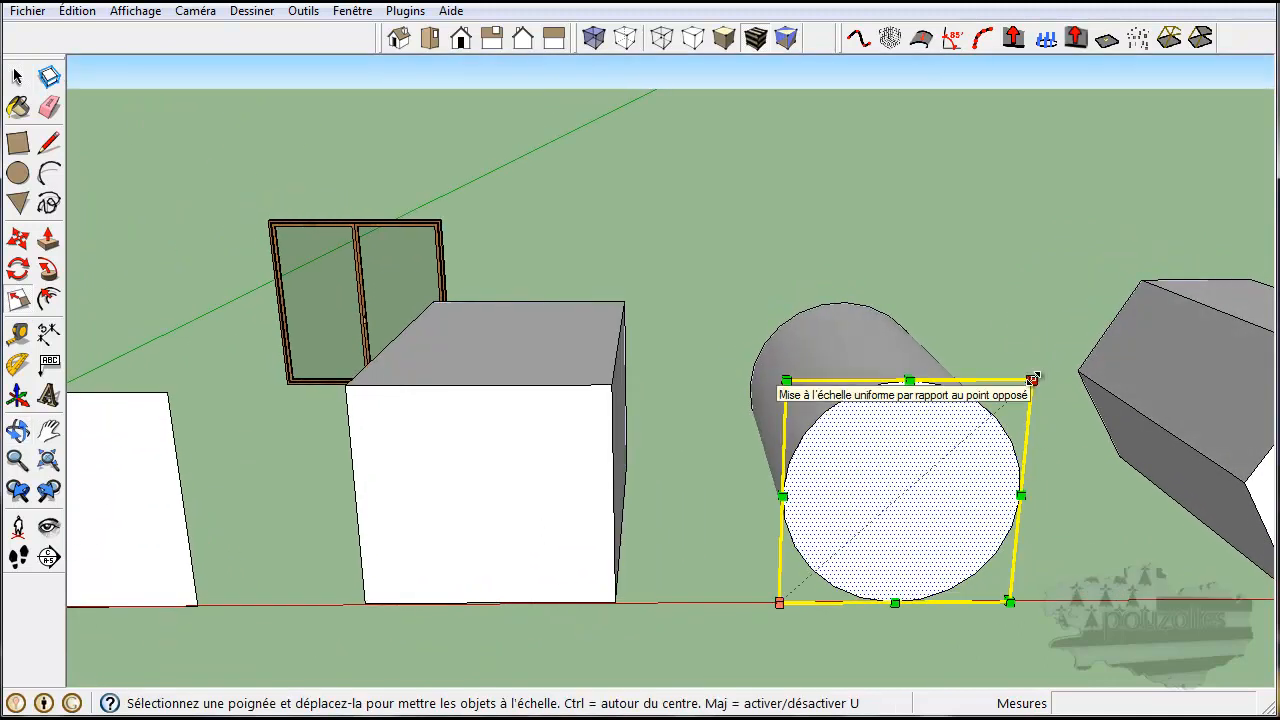
left_click_drag(1033, 382, 845, 568)
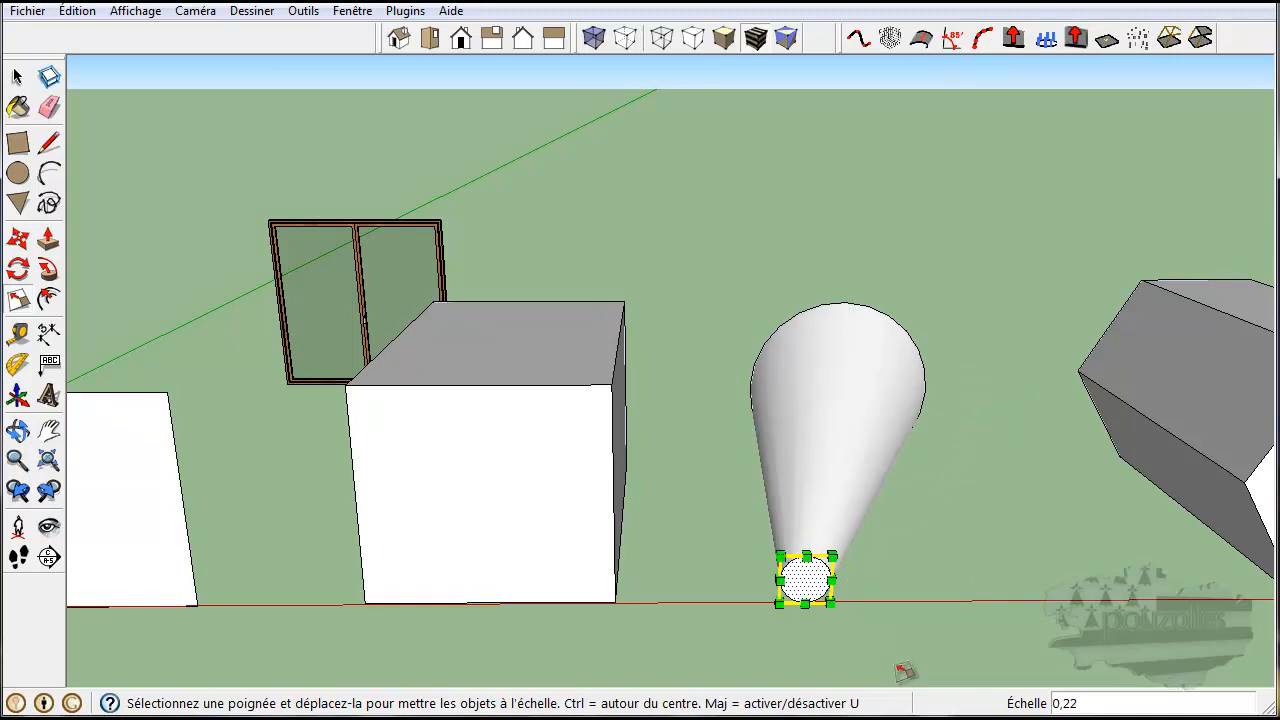
middle_click_drag(900, 671, 906, 534)
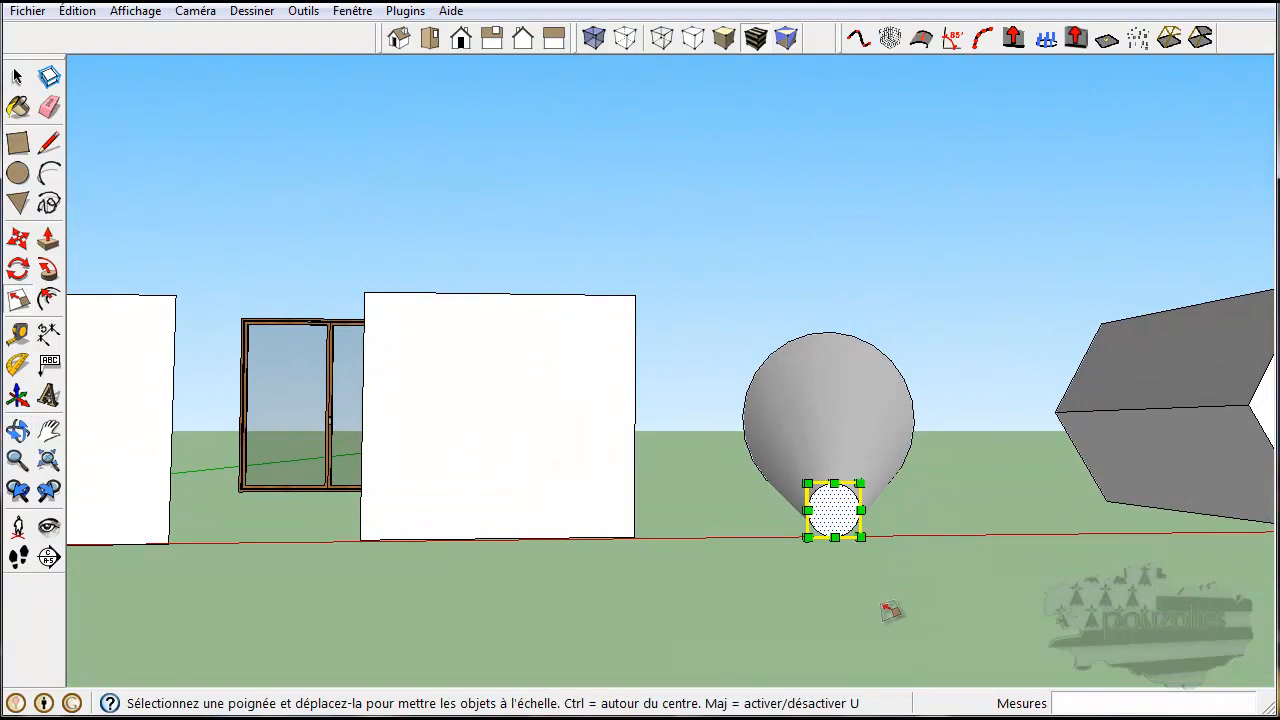
type("4")
key("Return")
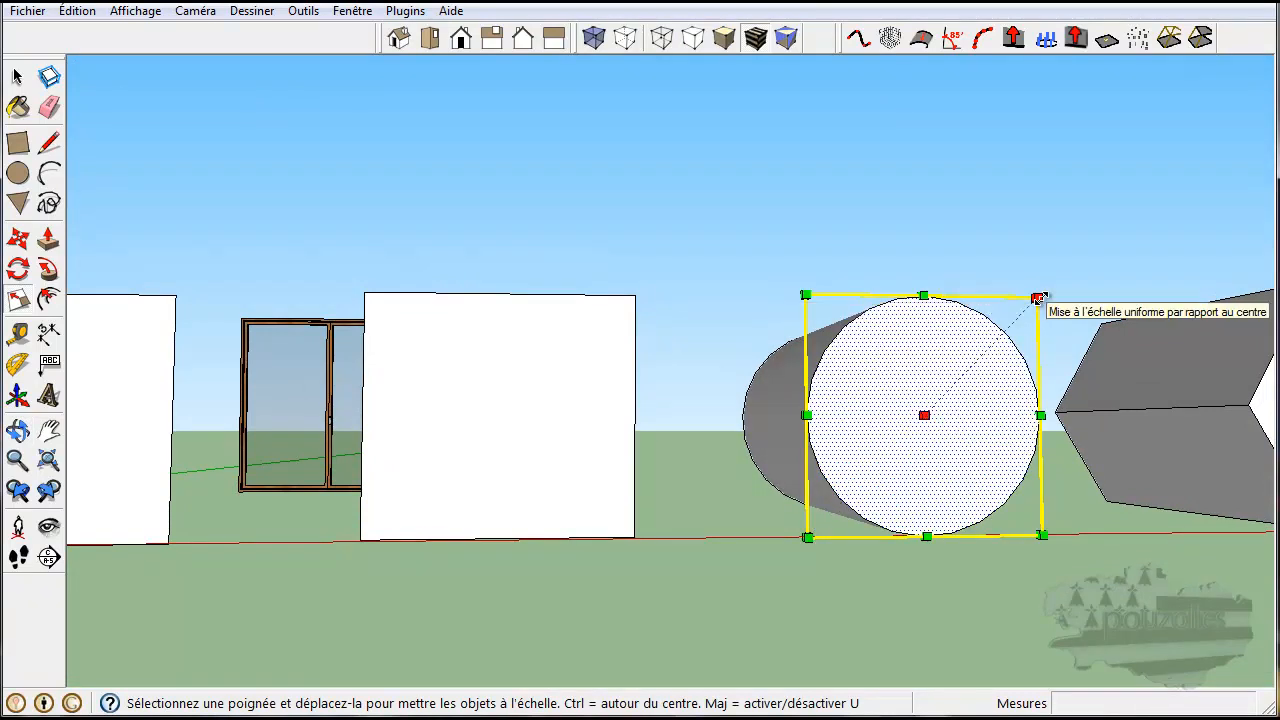
Try scaling the cylinder's front face uniformly to about 0.11 about its centre, and undo it.
left_click_drag(1040, 298, 932, 409)
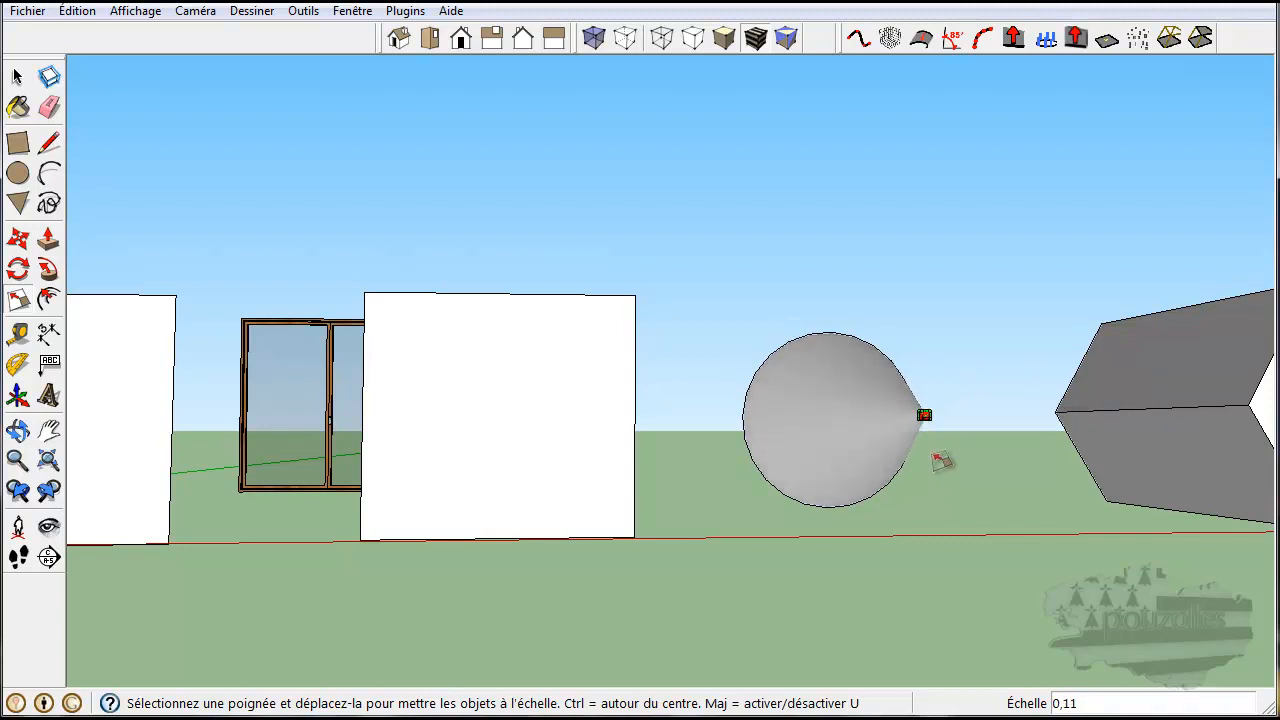
middle_click_drag(944, 486, 880, 588)
left_click(878, 585)
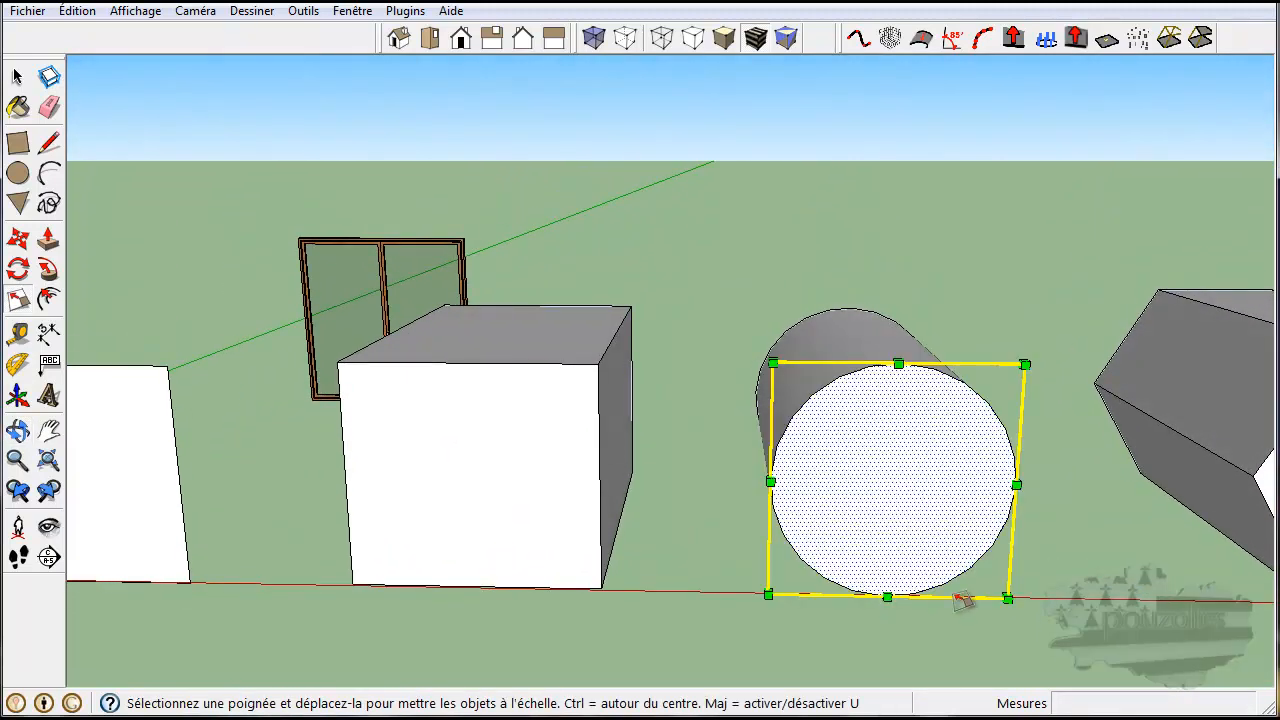
Select the entire cylinder with all its faces and edges, and activate the Scale tool on it.
left_click(17, 76)
double_click(852, 464)
left_click(852, 464)
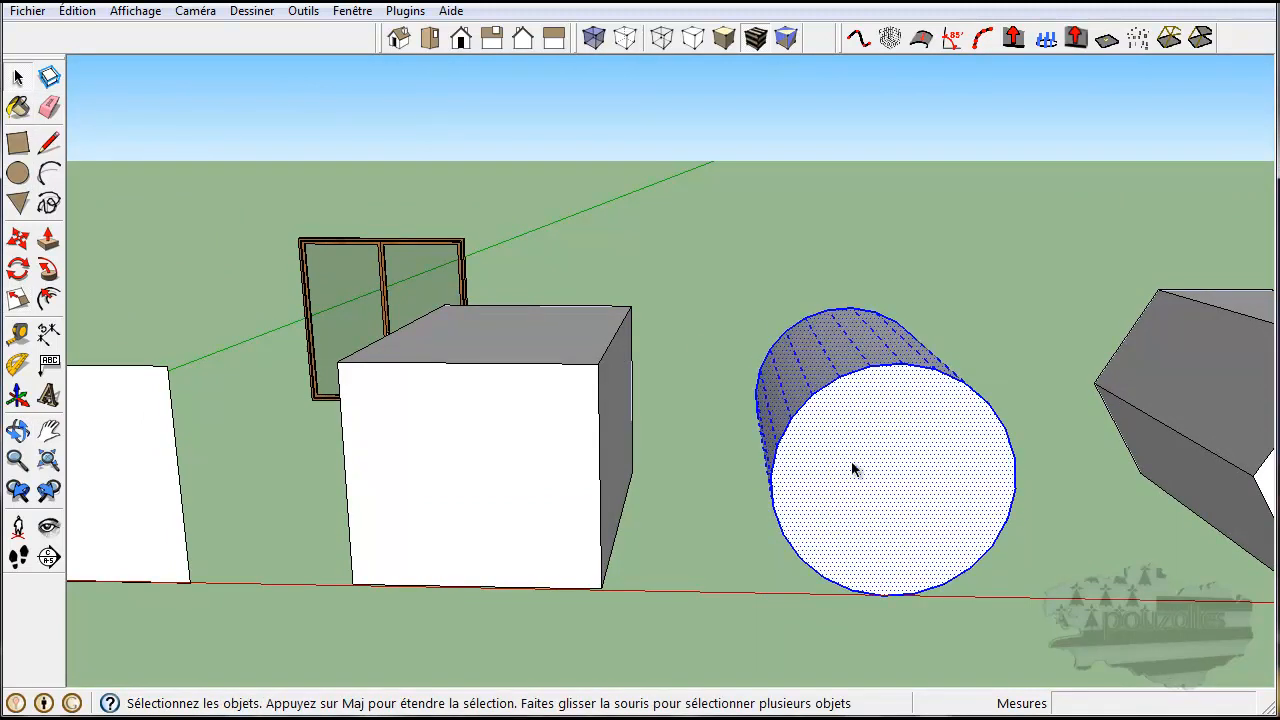
left_click(19, 298)
mouse_move(792, 638)
middle_mouse_down()
mouse_move(817, 646)
mouse_move(797, 560)
mouse_move(795, 630)
middle_mouse_up()
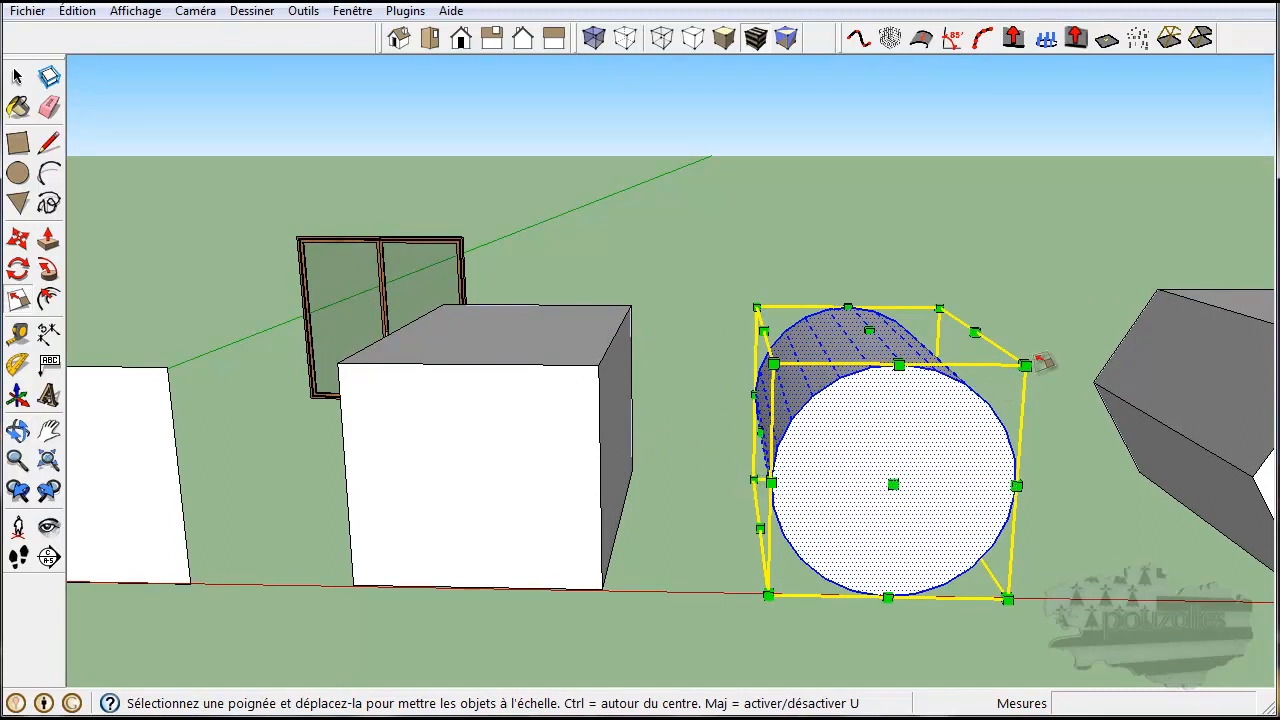
Try scaling the whole cylinder uniformly from its upper front corner and flattening it along the blue axis, and undo the flattening.
mouse_move(1024, 366)
left_mouse_down()
mouse_move(836, 418)
mouse_move(984, 382)
mouse_move(1010, 388)
mouse_move(1022, 368)
mouse_move(942, 411)
mouse_move(929, 410)
mouse_move(1022, 376)
left_mouse_up()
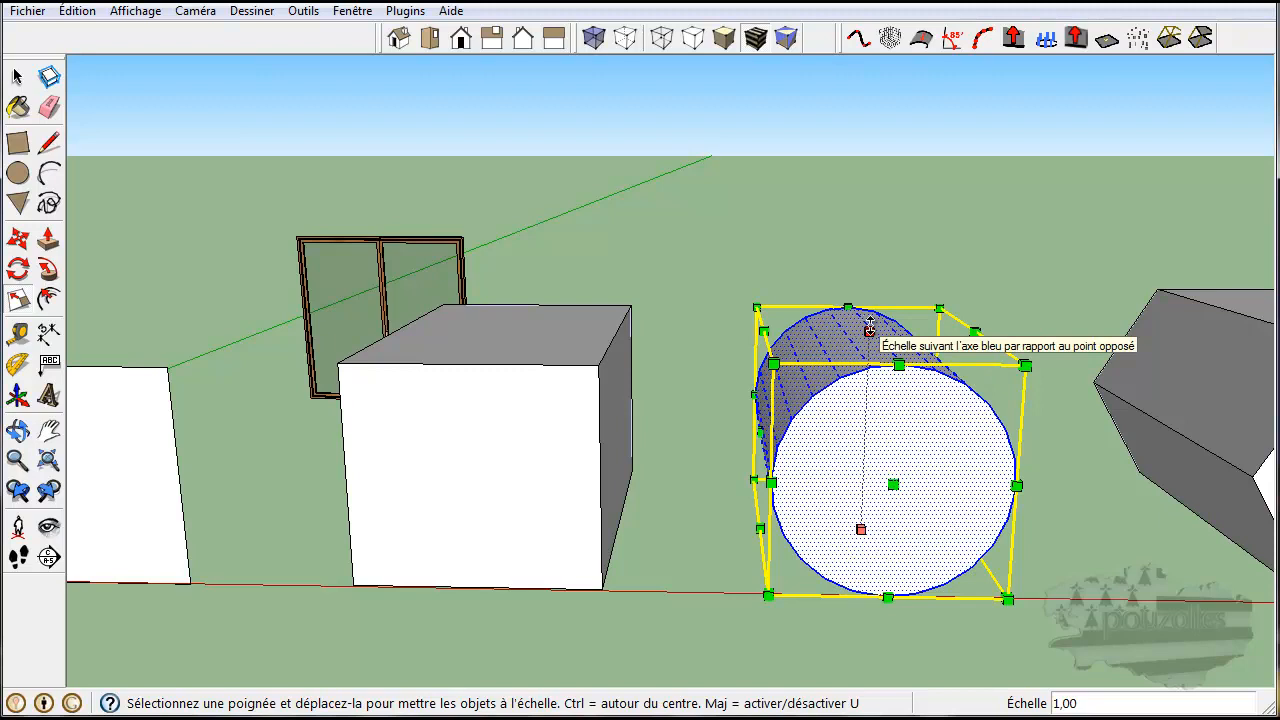
left_click_drag(869, 322, 870, 447)
middle_click_drag(1070, 614, 1040, 585)
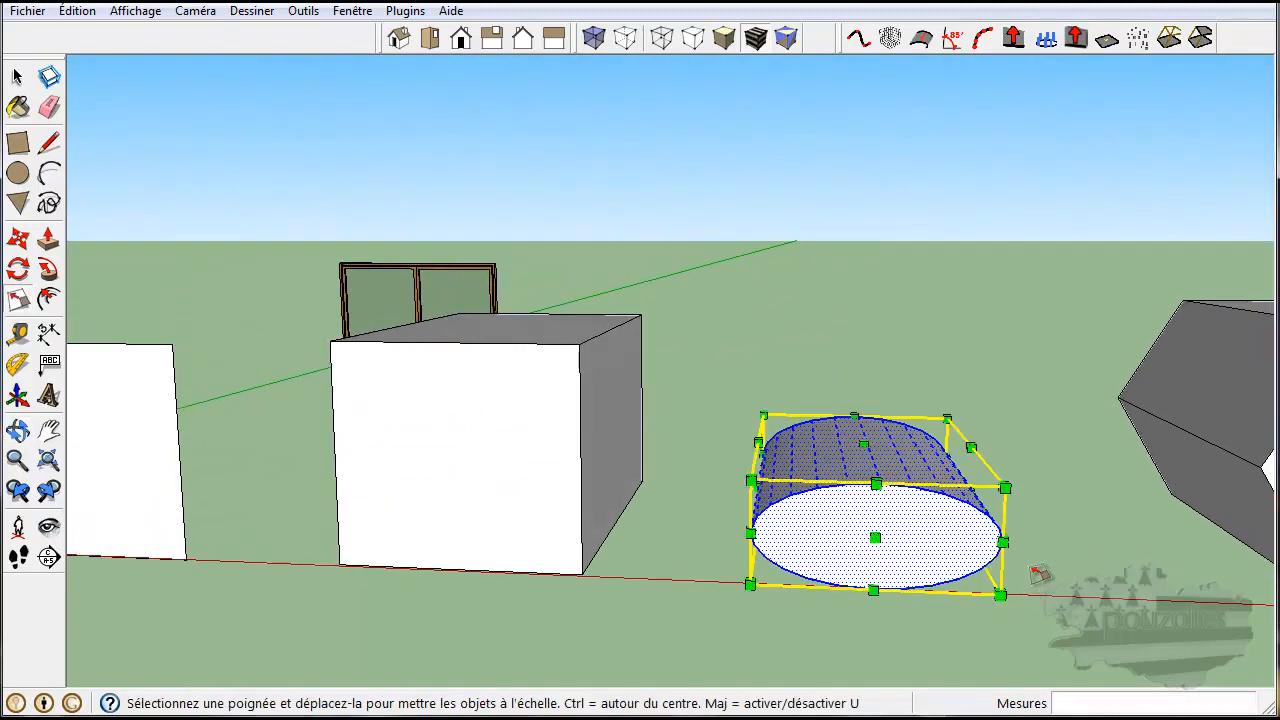
key("ctrl+z")
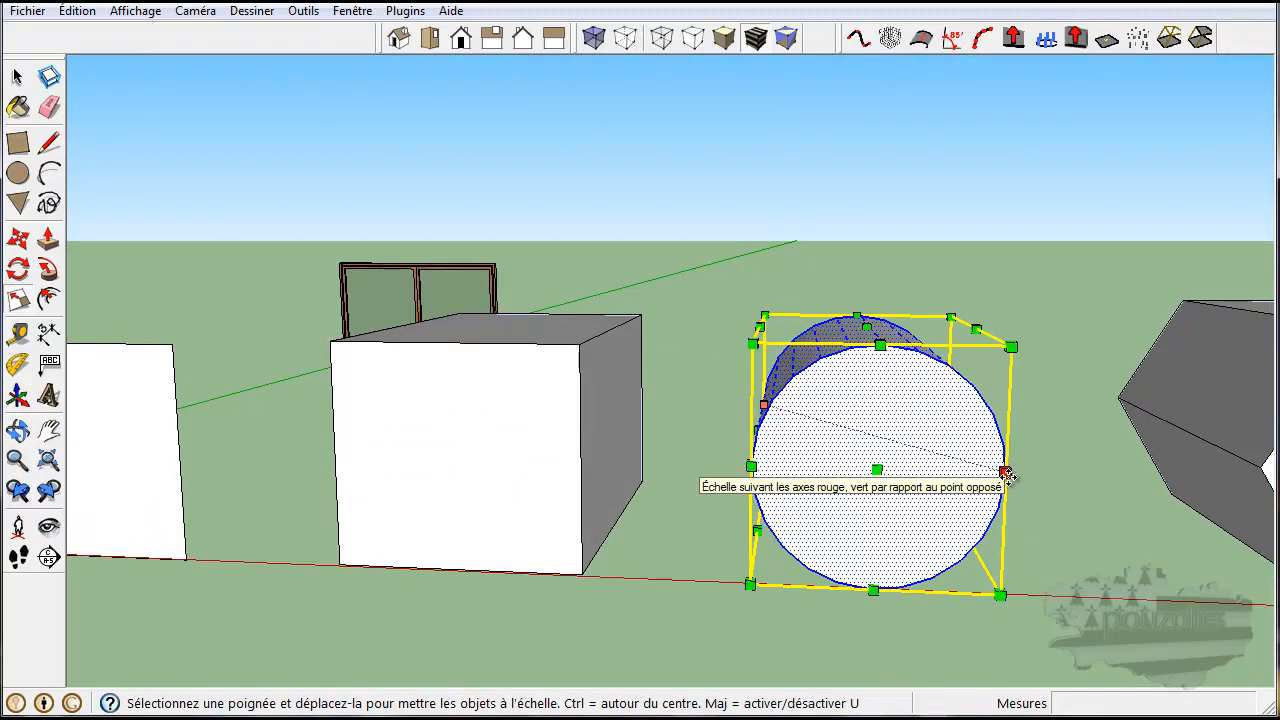
Try scaling the whole cylinder along the red and green axes about the opposite point, and undo it.
left_click_drag(1006, 474, 805, 520)
middle_click_drag(908, 588, 880, 578)
key("s")
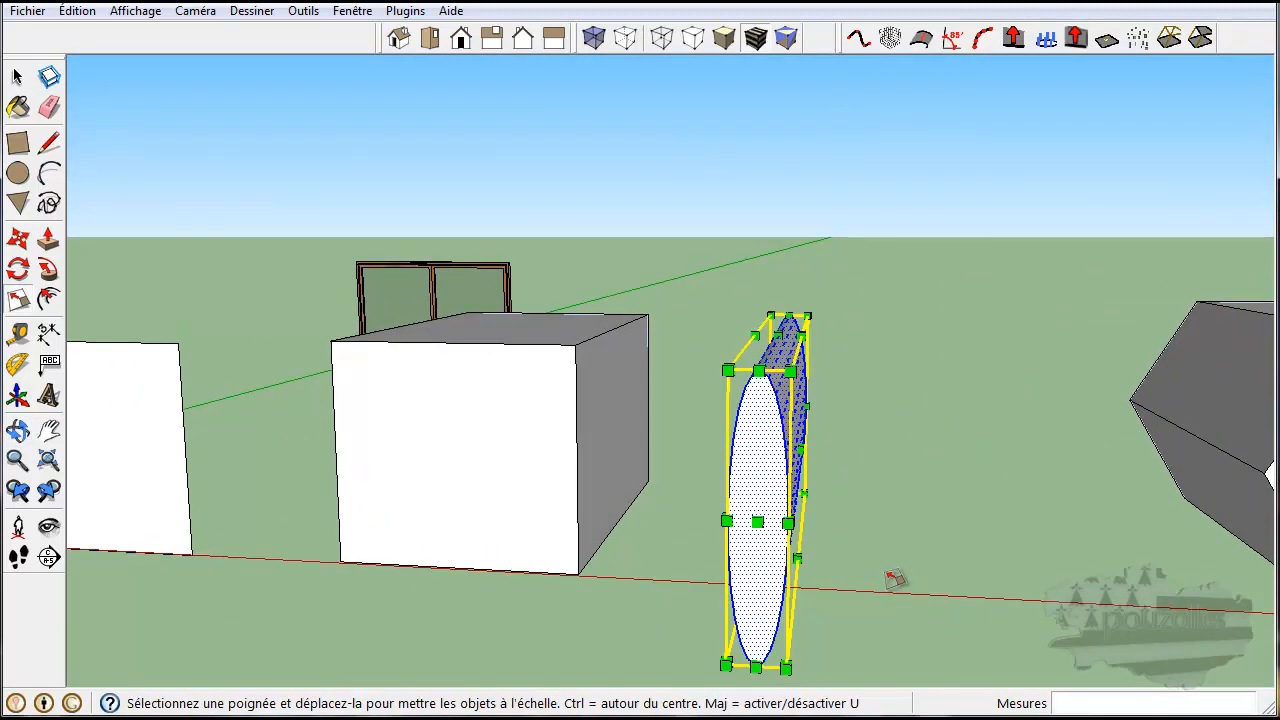
key("ctrl+z")
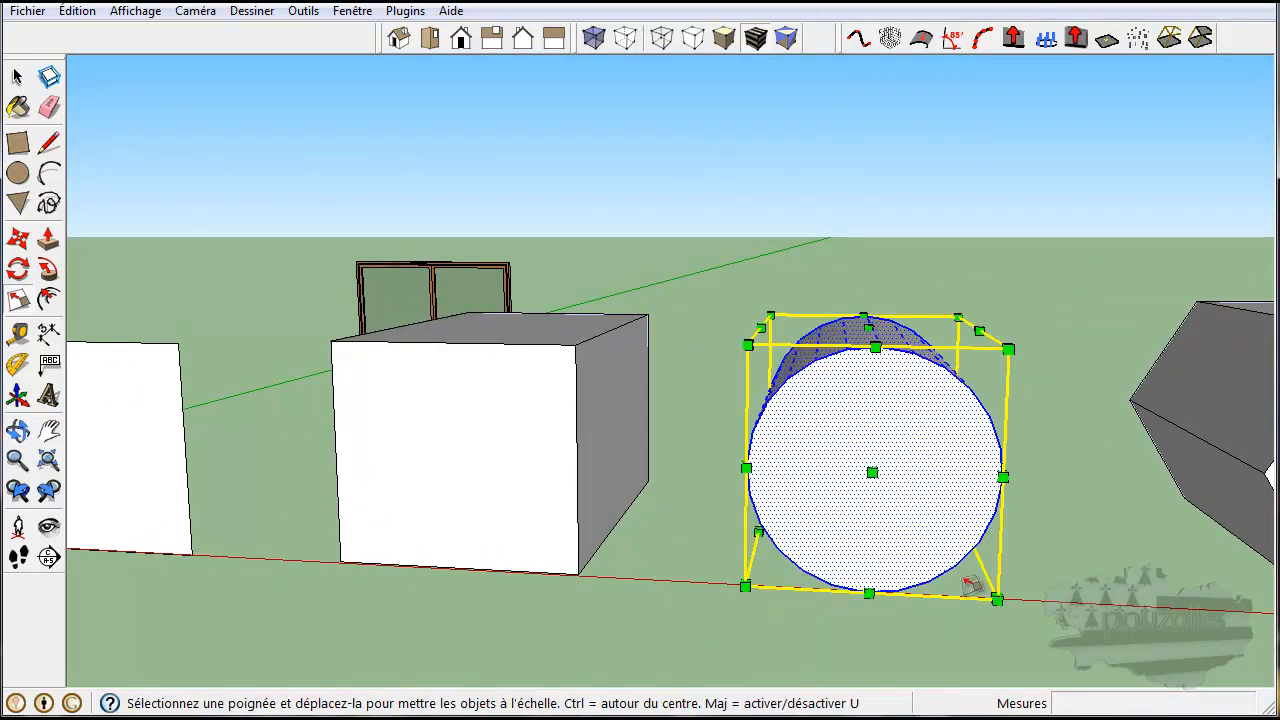
Try narrowing the hexagonal prism's front face along the red axis to about 0.37 about the opposite point, and undo it.
middle_click_drag(1105, 598, 345, 557)
middle_click_drag(1112, 540, 831, 614)
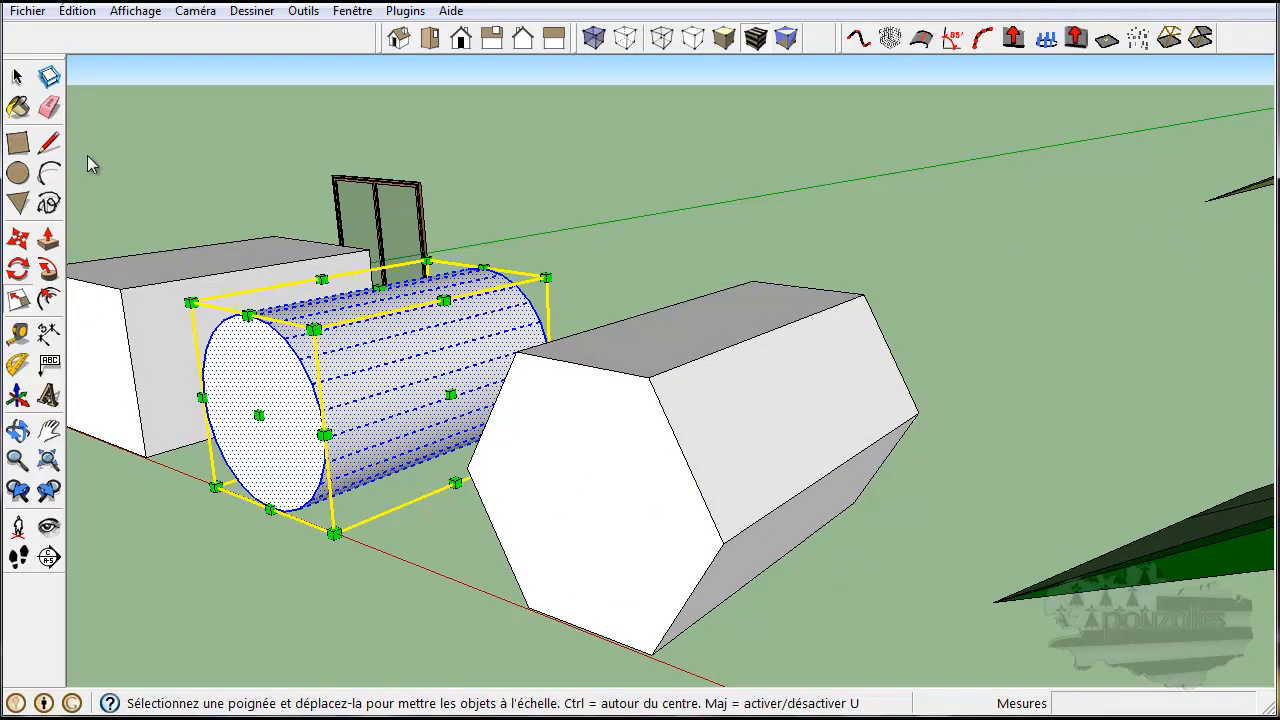
left_click(17, 77)
left_click(566, 510)
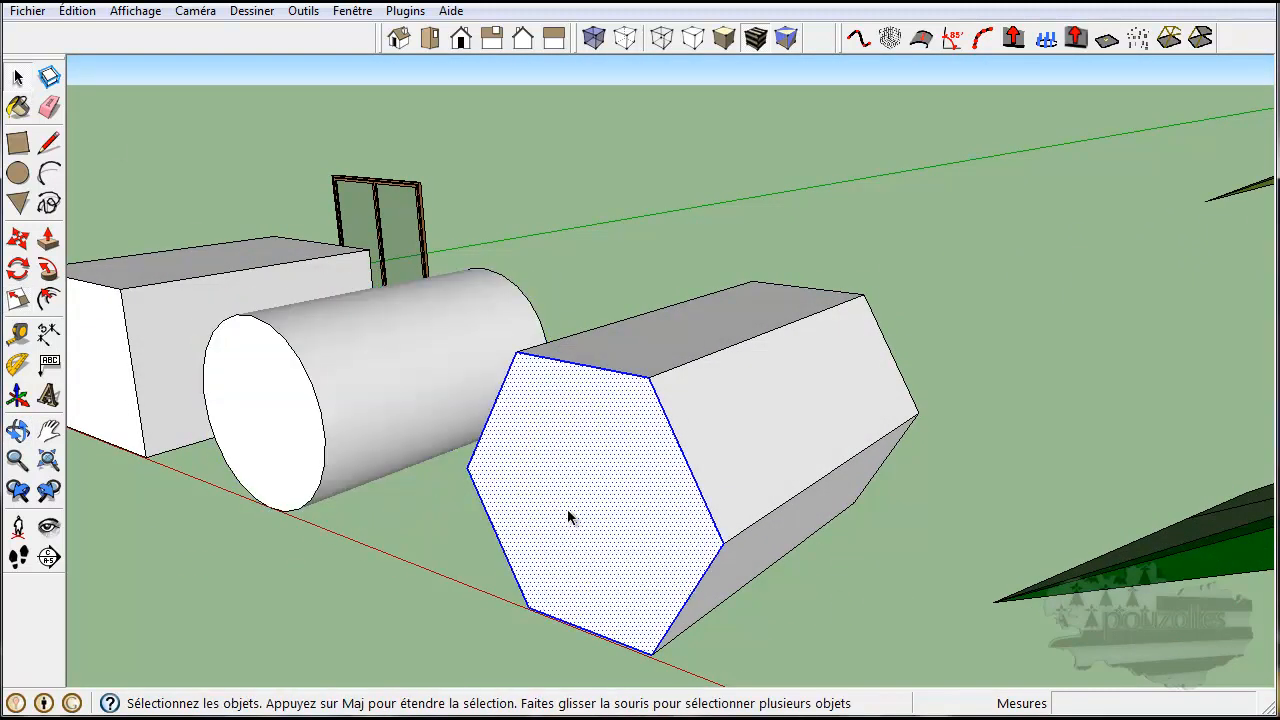
left_click(18, 300)
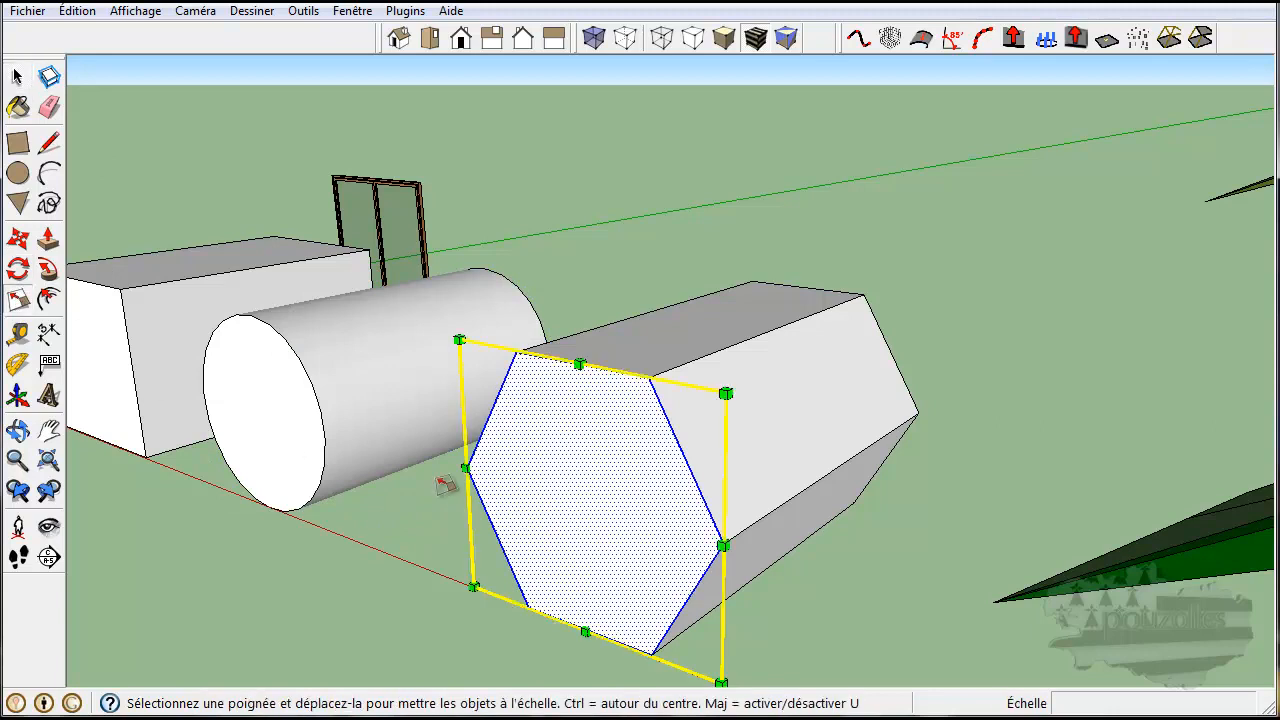
left_click_drag(721, 546, 556, 505)
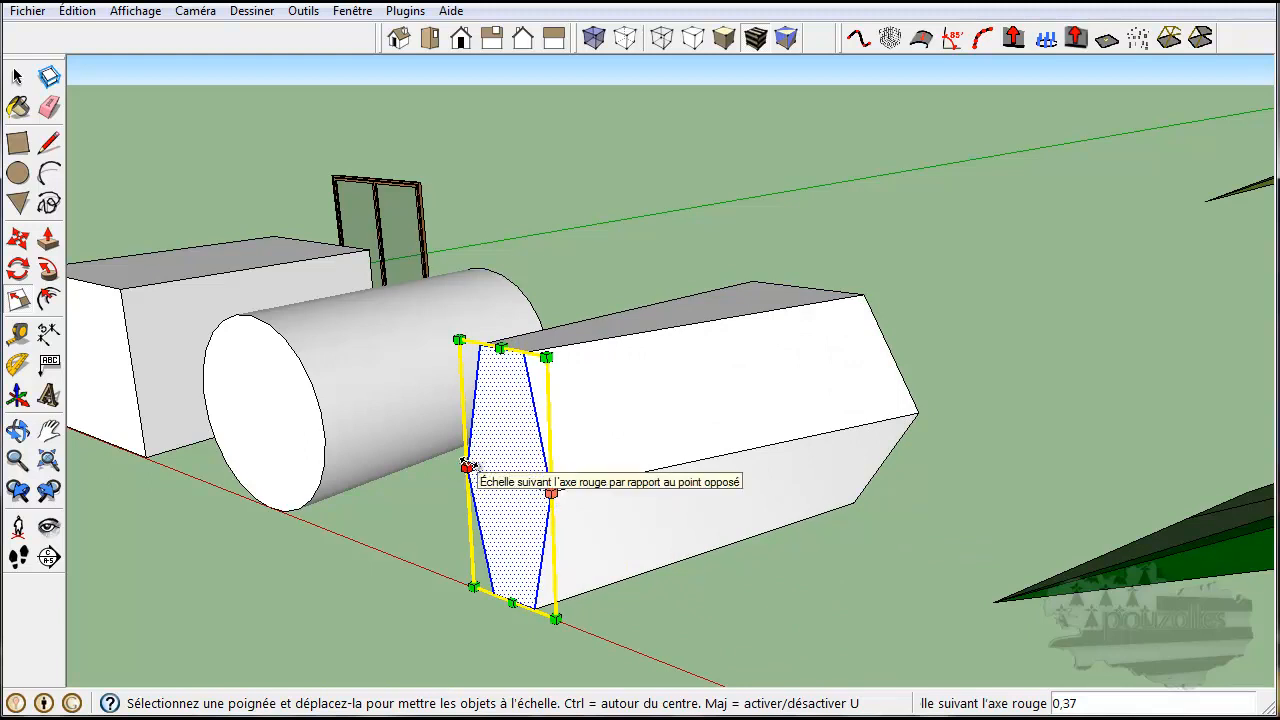
middle_click_drag(403, 529, 790, 558)
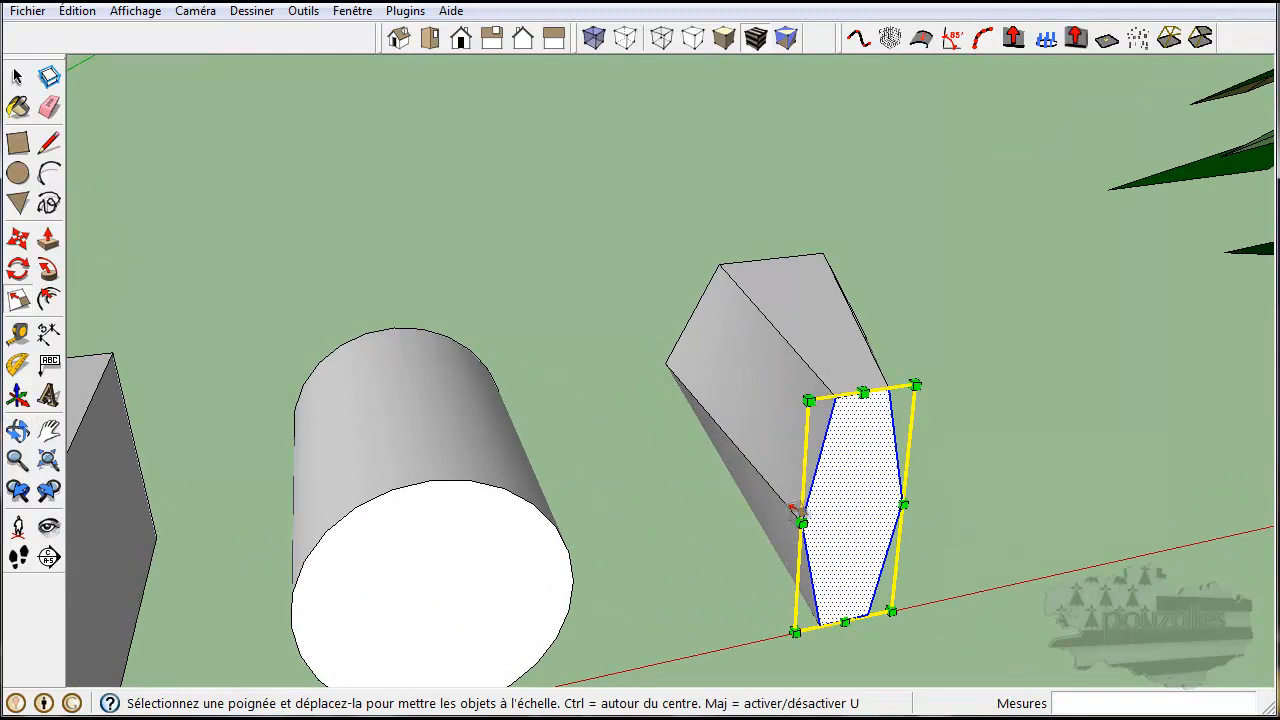
middle_click_drag(972, 558, 818, 413)
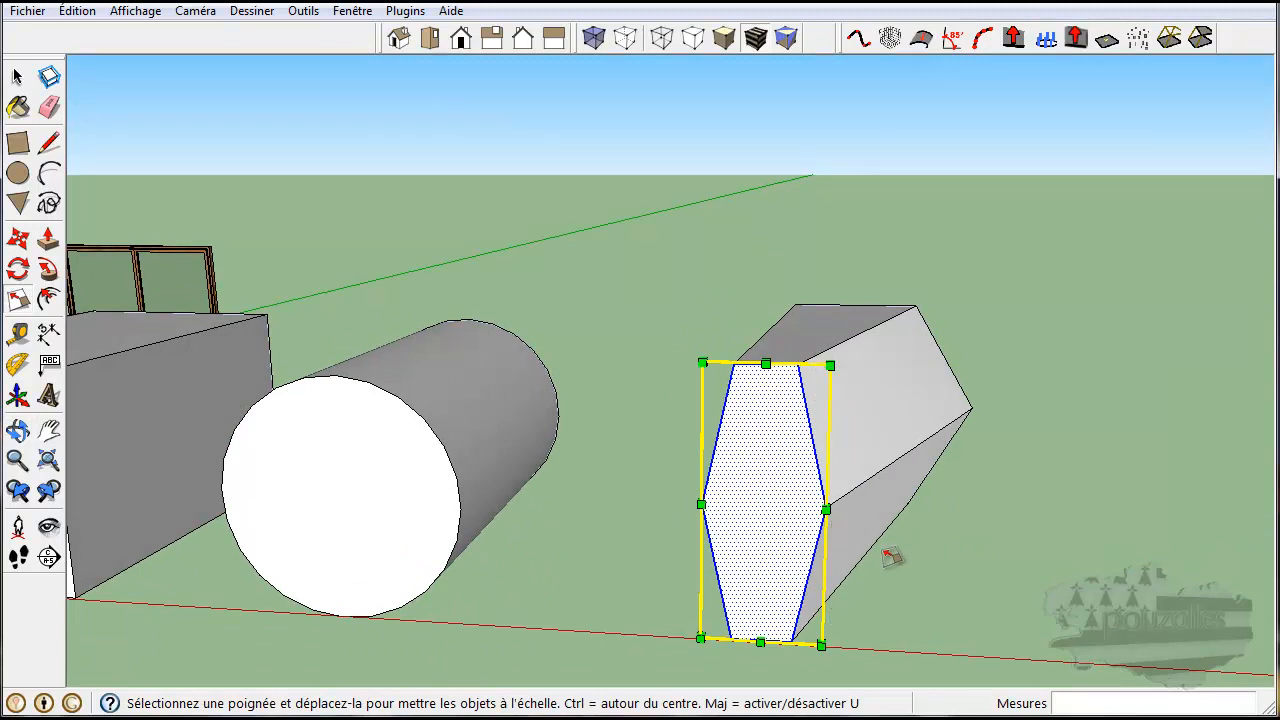
key("ctrl+z")
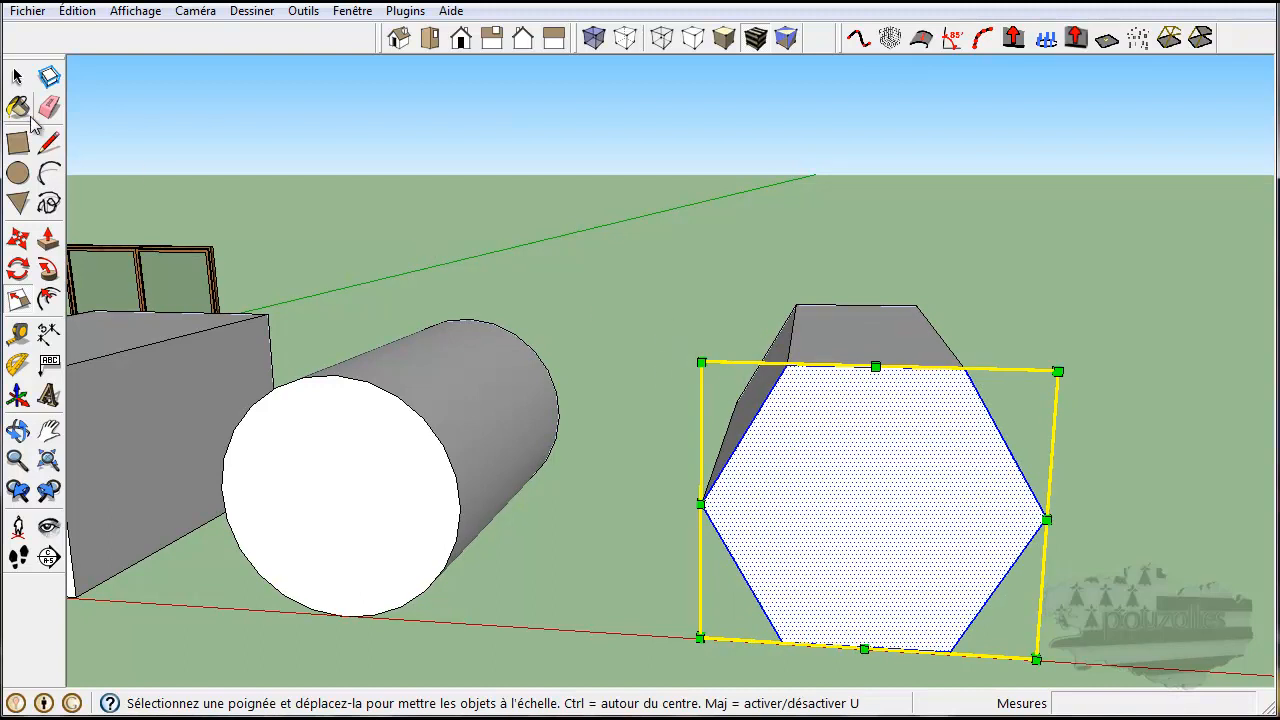
Select the entire hexagonal prism and narrow it along the red axis to under half its width with the Scale tool.
left_click(17, 77)
triple_click(888, 412)
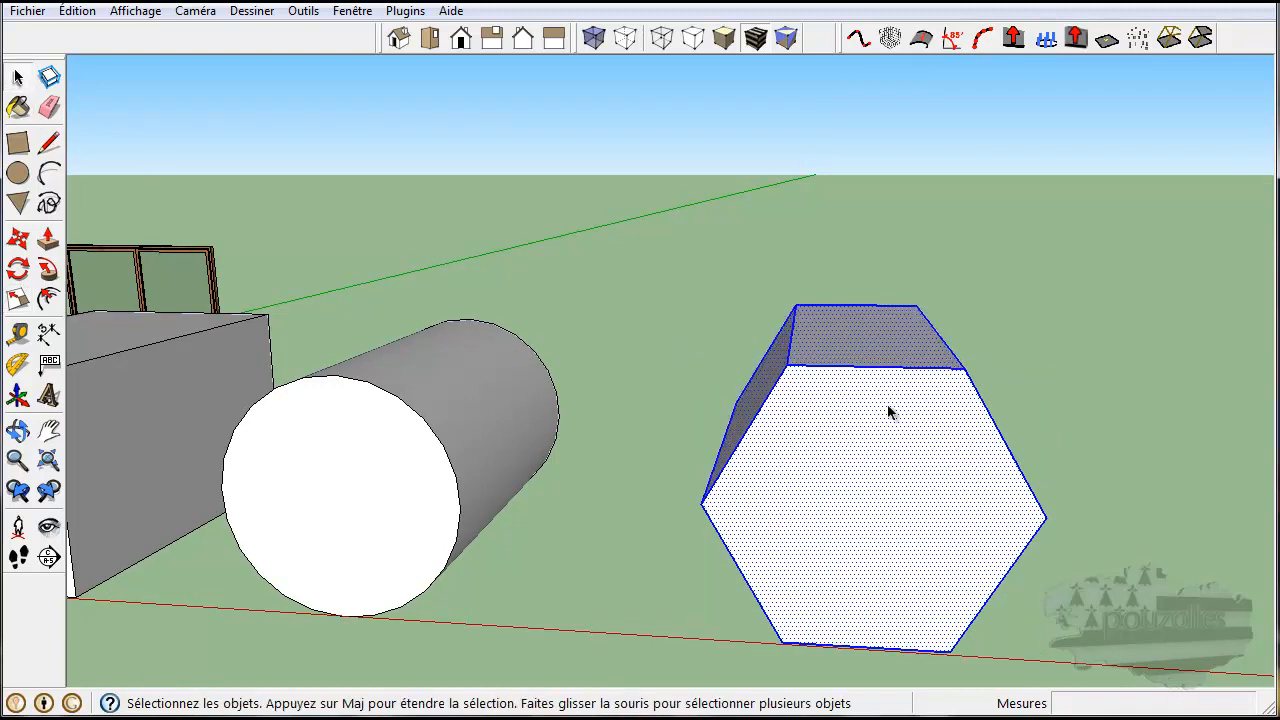
left_click(15, 298)
middle_click_drag(1139, 573, 1091, 600)
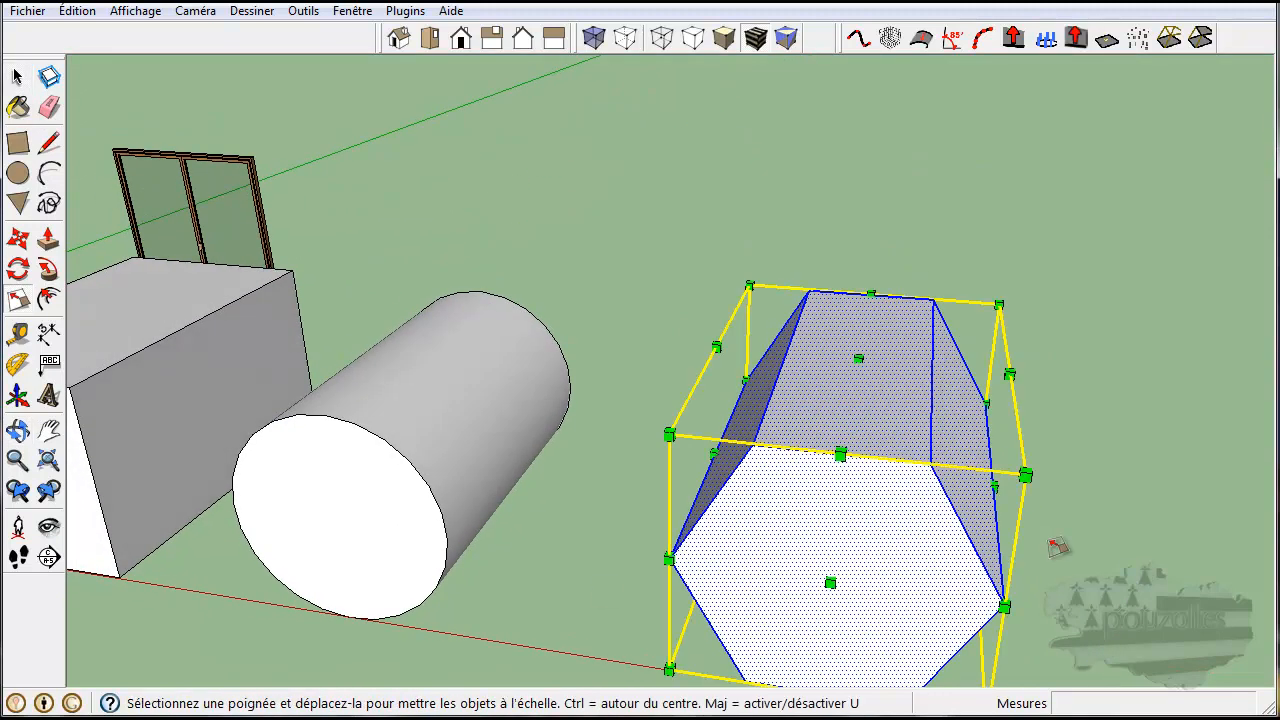
left_click_drag(993, 487, 852, 470)
middle_click_drag(945, 545, 960, 509)
Try shrinking the fir tree component to about half its height along the blue axis about the opposite point, and undo it.
middle_click_drag(1096, 550, 332, 526)
scroll(966, 514, "down", 8)
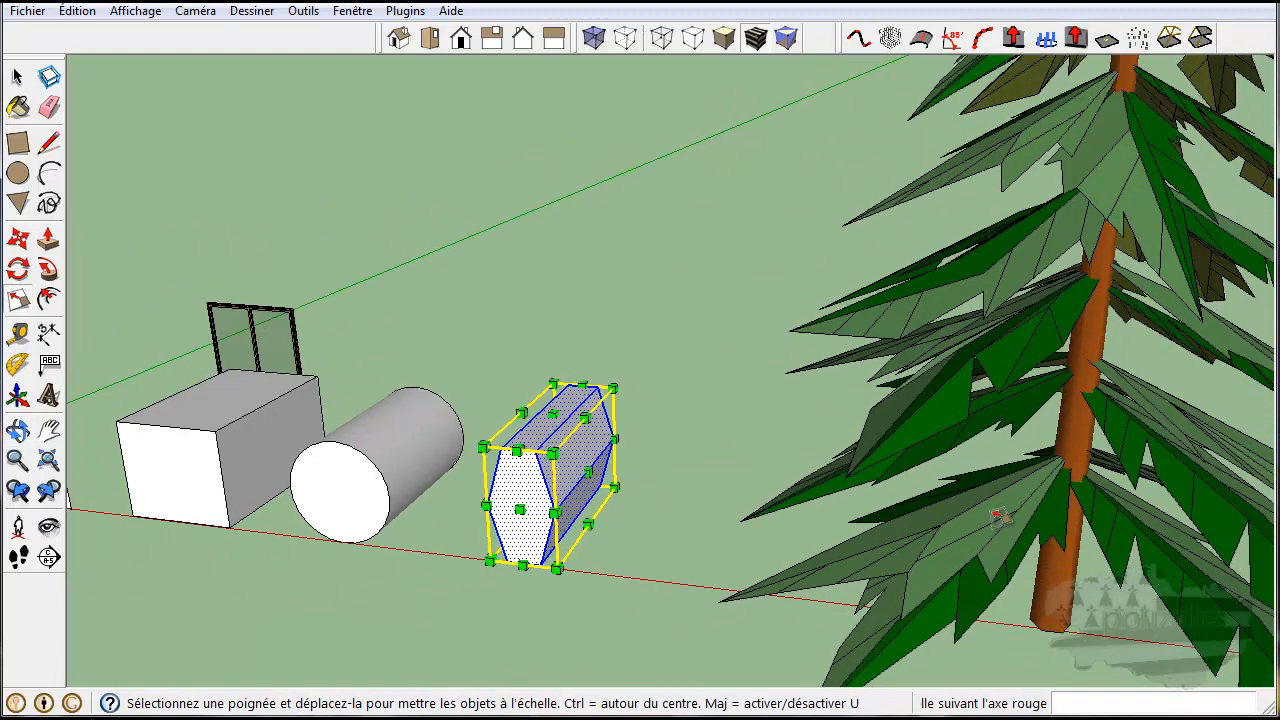
middle_click_drag(1141, 487, 1110, 501)
middle_click_drag(952, 636, 745, 584)
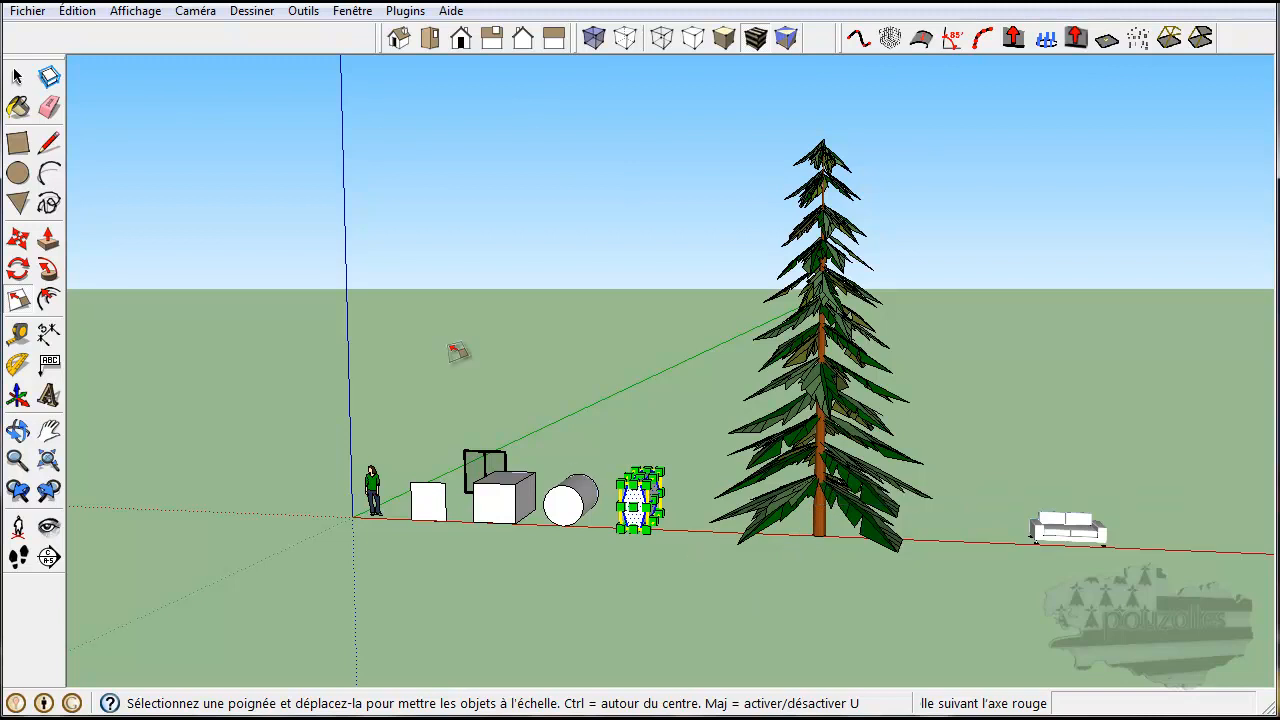
left_click(16, 78)
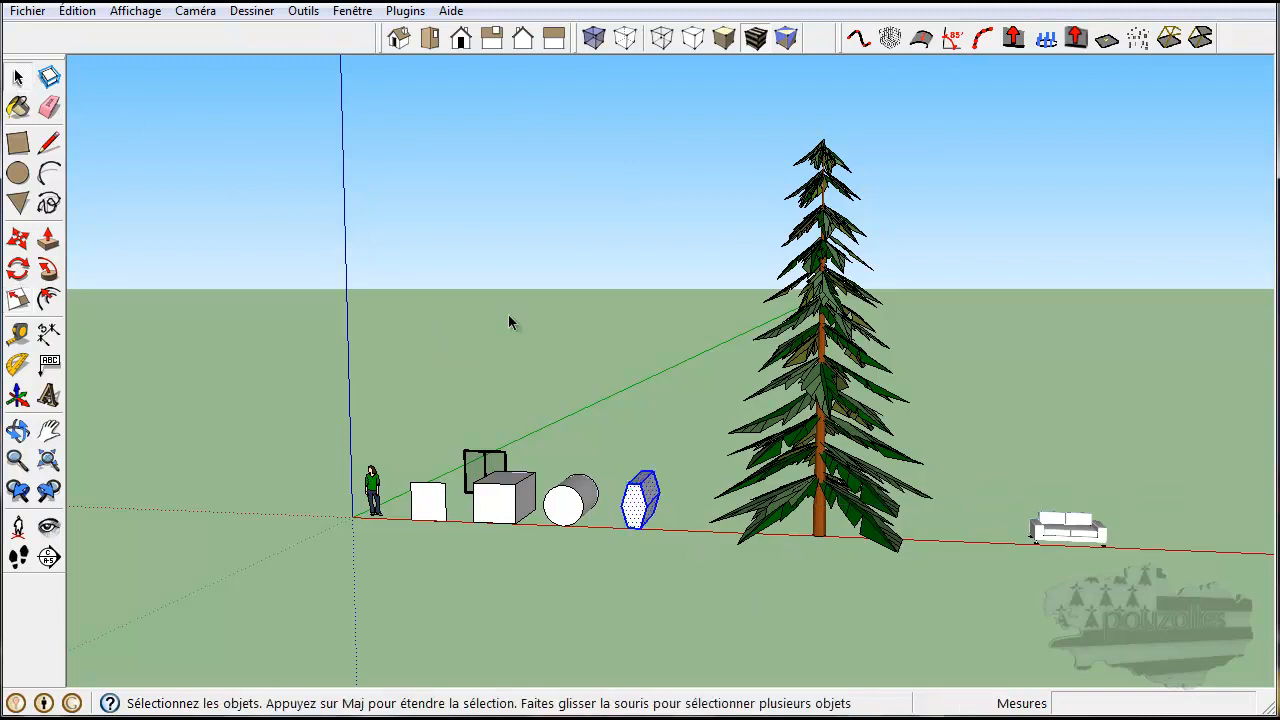
left_click(806, 444)
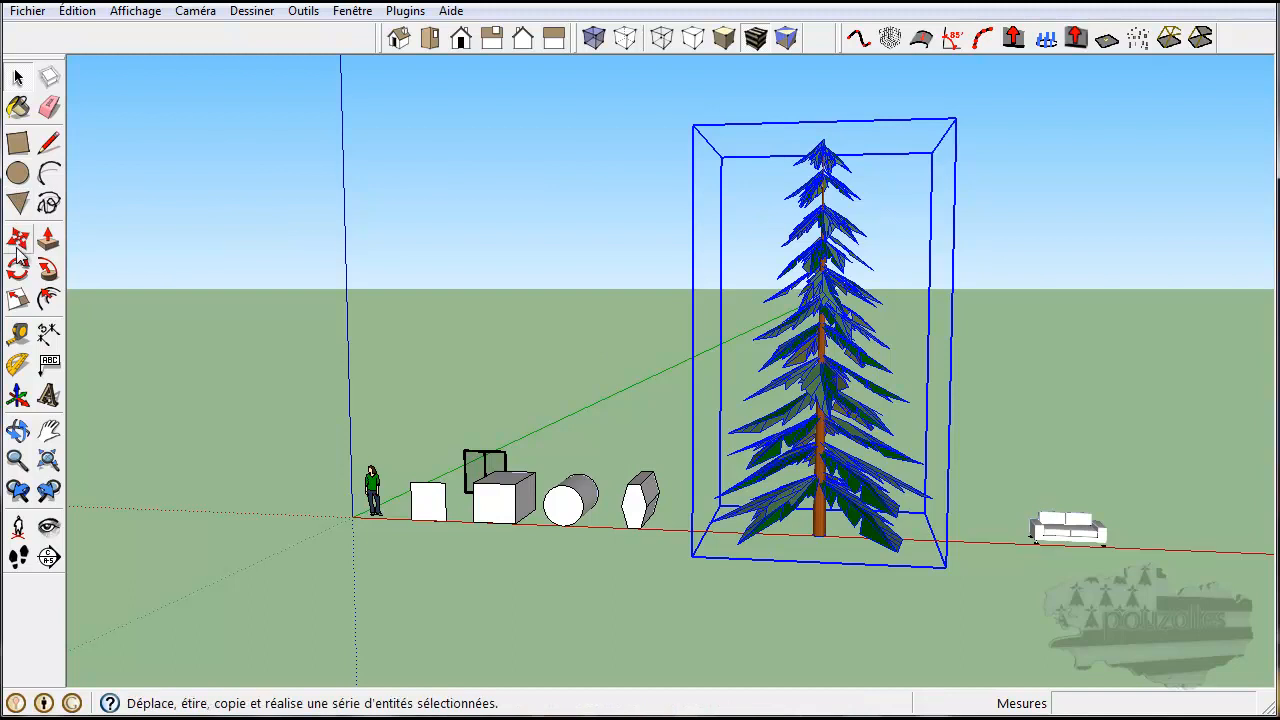
left_click(19, 300)
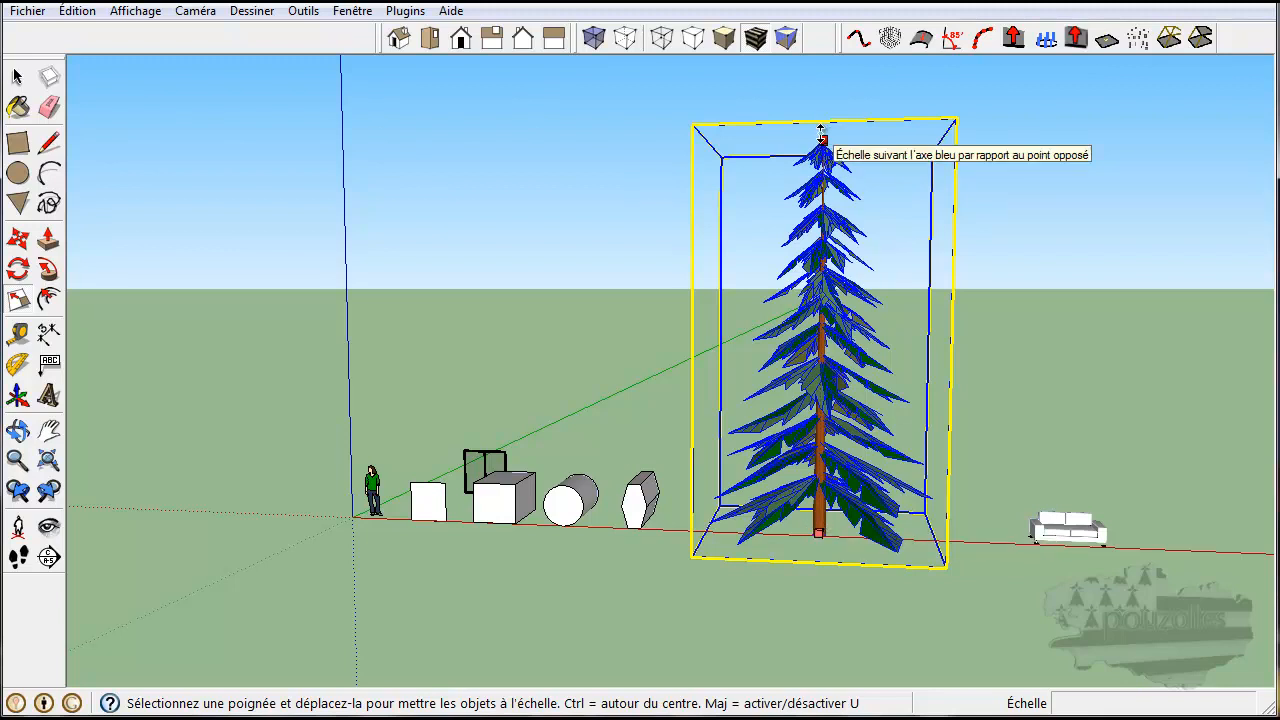
left_click_drag(824, 133, 827, 330)
middle_click_drag(946, 330, 836, 466)
middle_click_drag(695, 617, 907, 600)
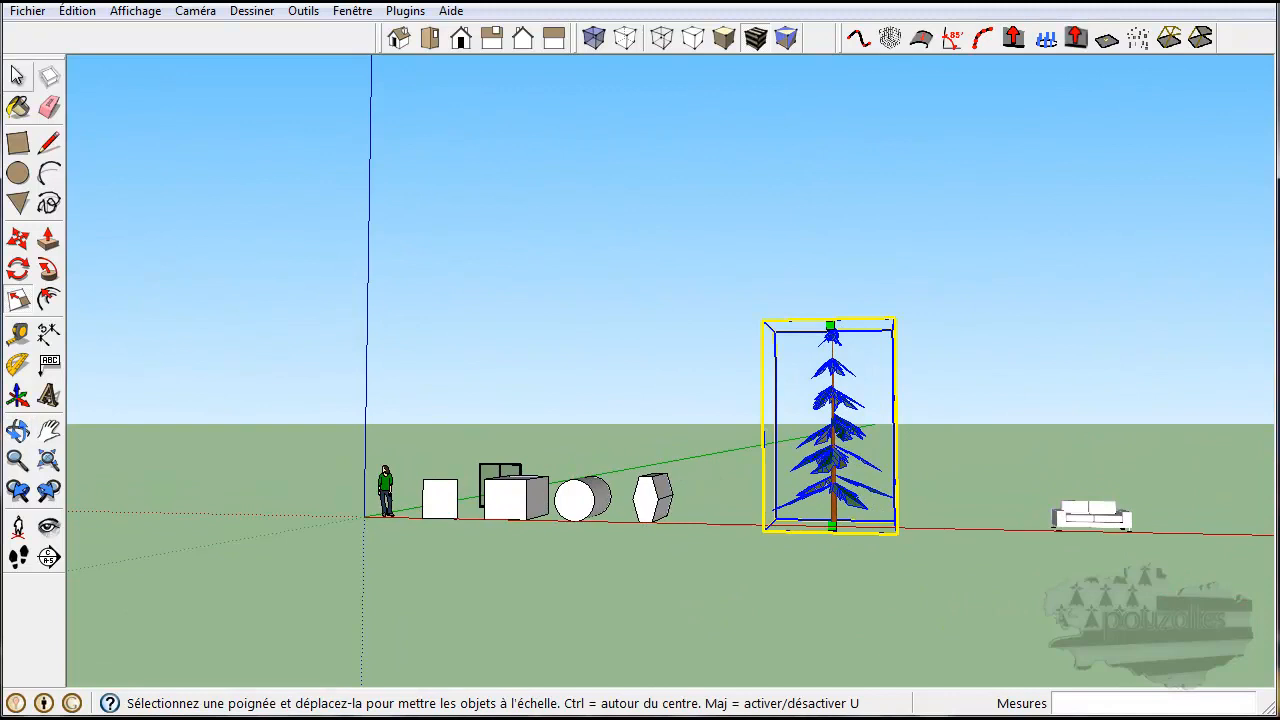
key("ctrl+z")
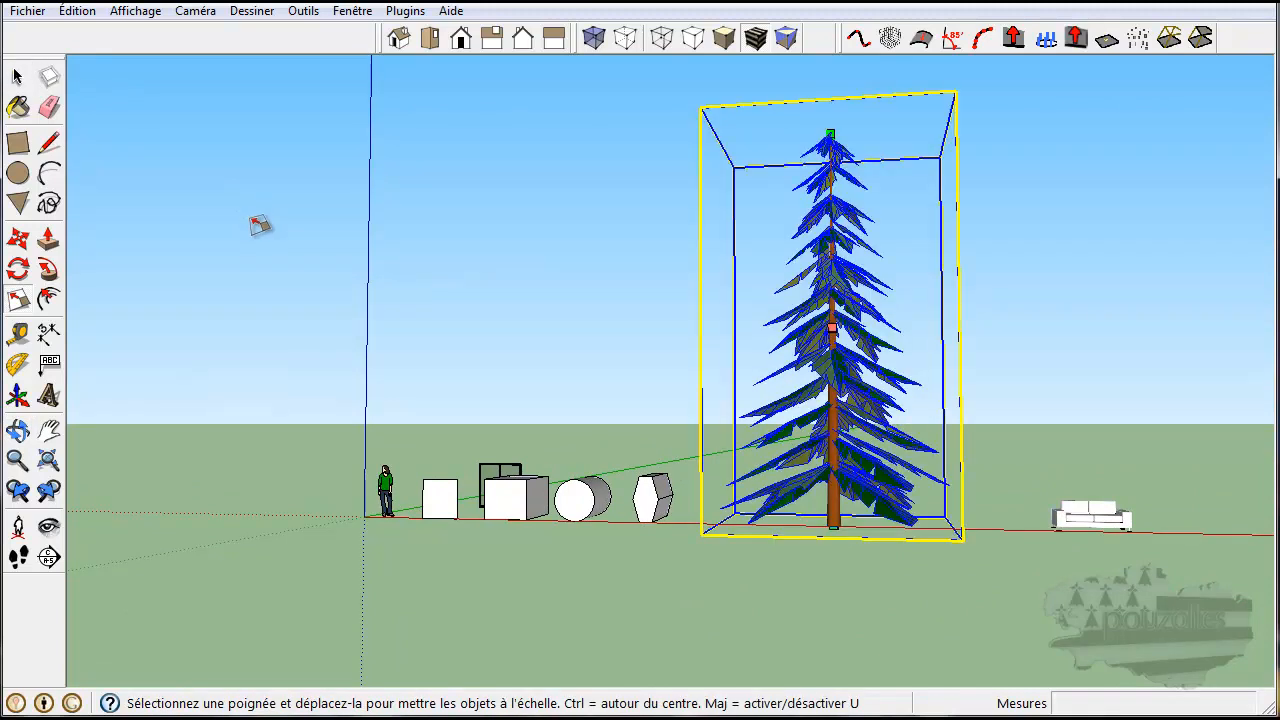
Move the standing person figure about 15 m from the origin to the base of the fir tree's trunk.
middle_click_drag(662, 598, 763, 640)
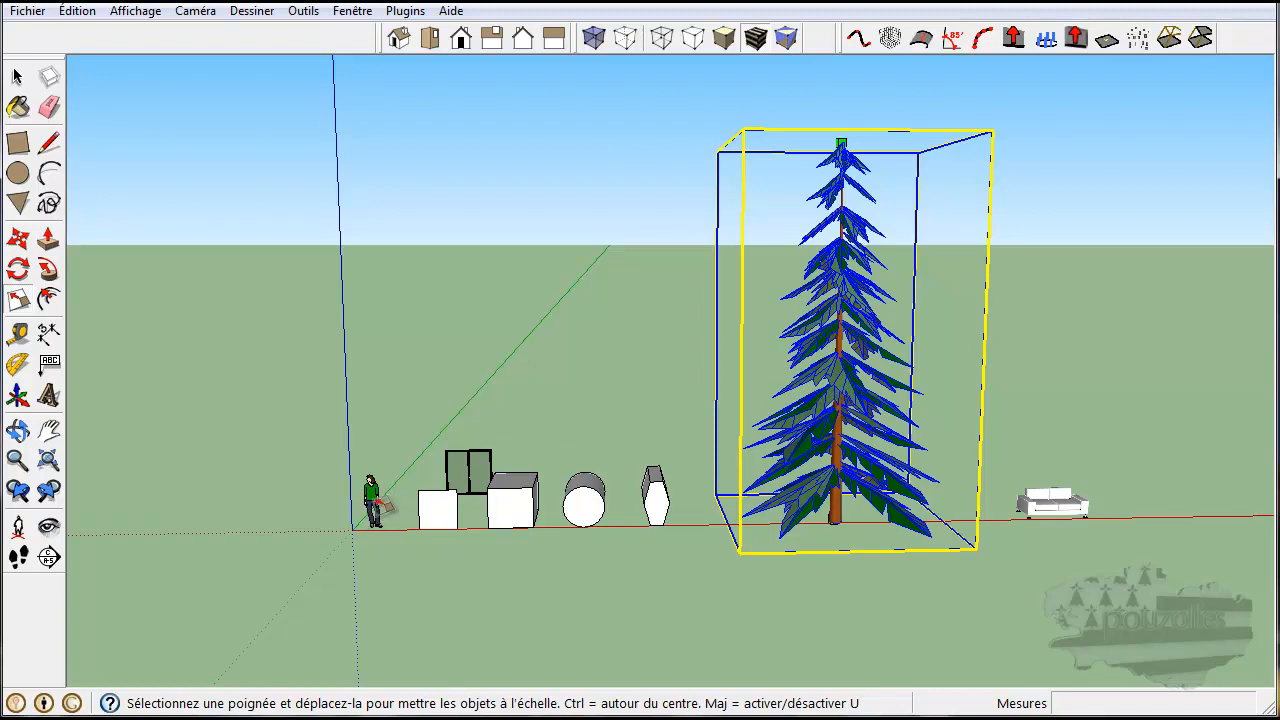
left_click(17, 79)
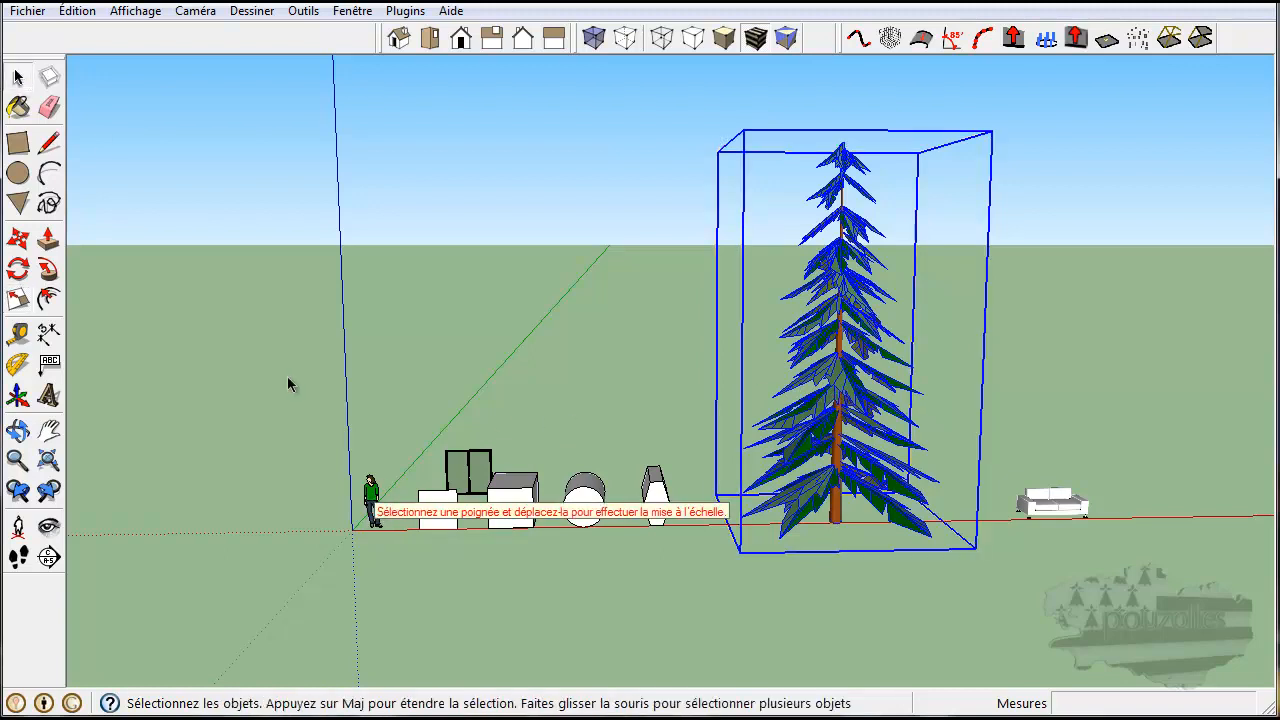
left_click(377, 514)
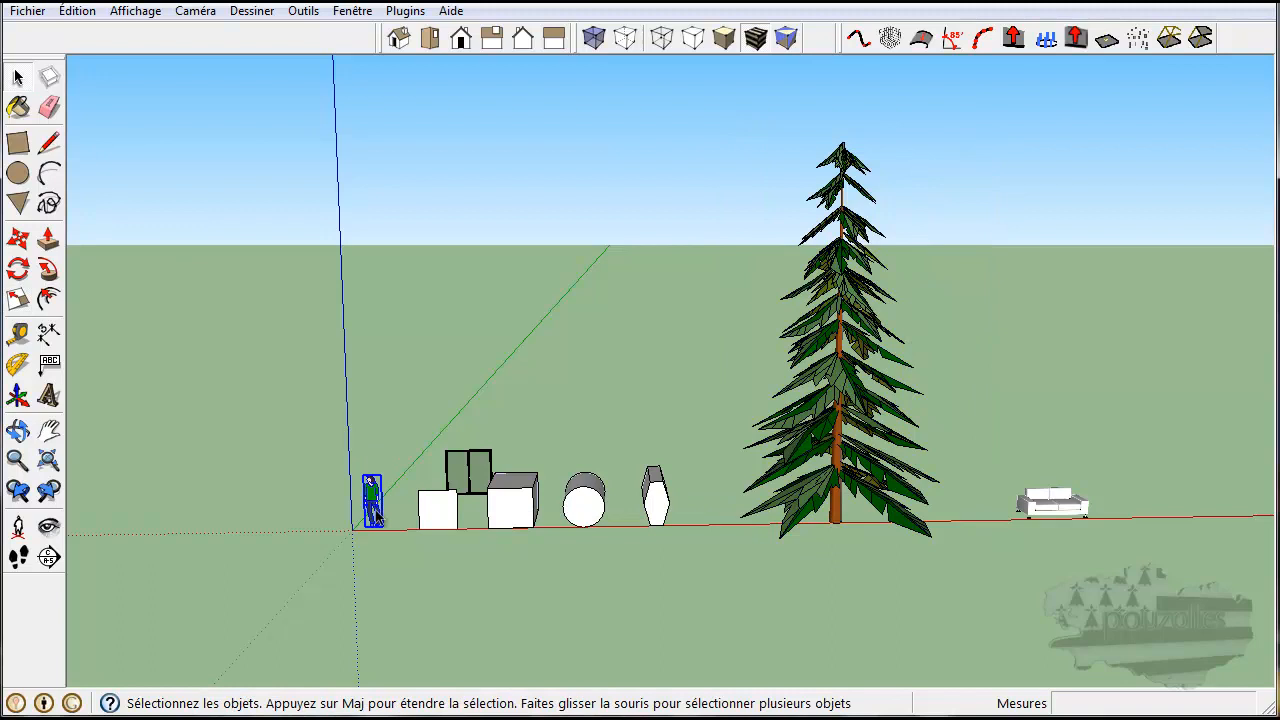
left_click(19, 240)
left_click(381, 528)
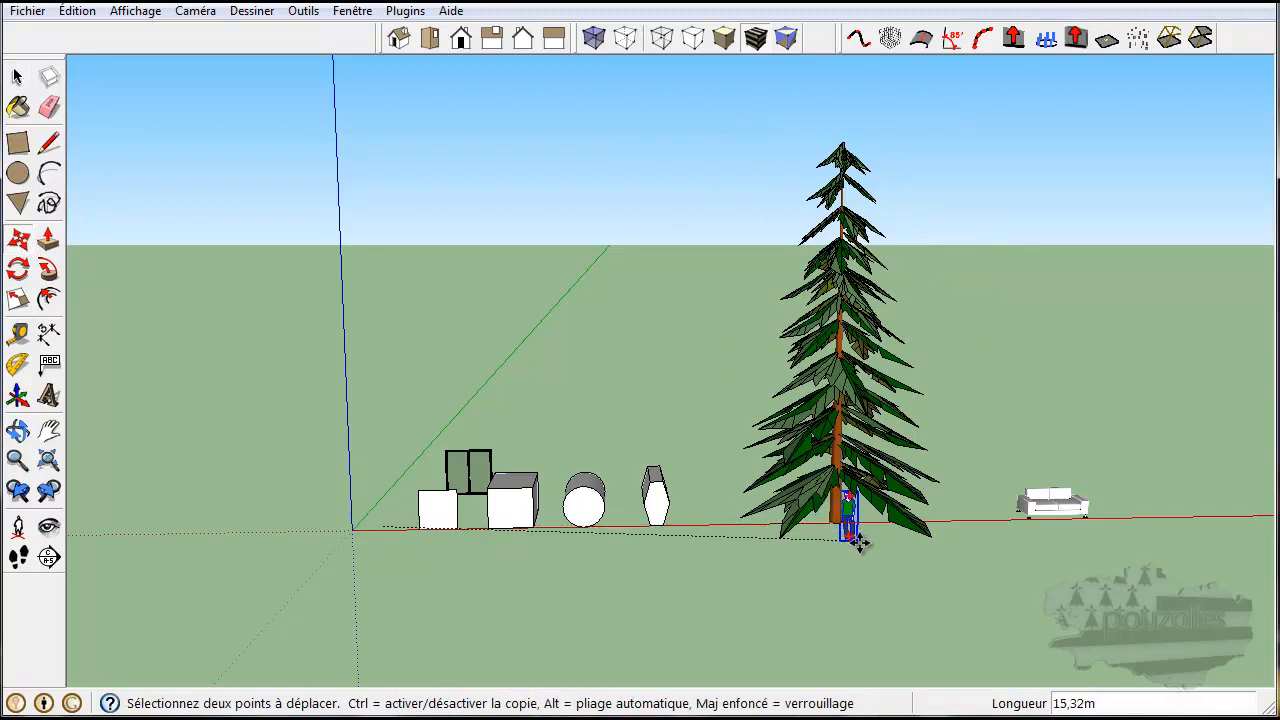
left_click(866, 524)
Move the person figure about 5.24 m along the red axis from under the tree to the sofa's near end.
middle_click_drag(869, 606, 901, 505)
scroll(891, 500, "up", 6)
middle_click_drag(869, 617, 912, 675)
middle_click_drag(937, 574, 891, 614)
scroll(897, 634, "down", 4)
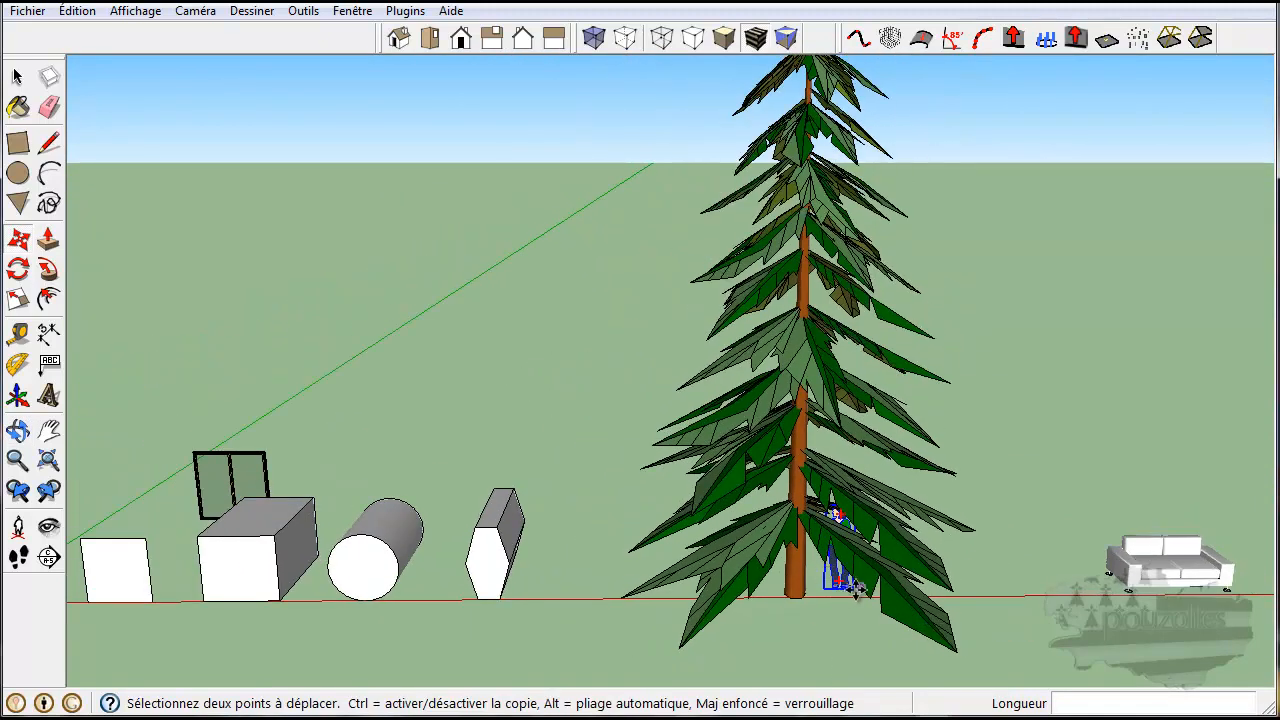
left_click(845, 589)
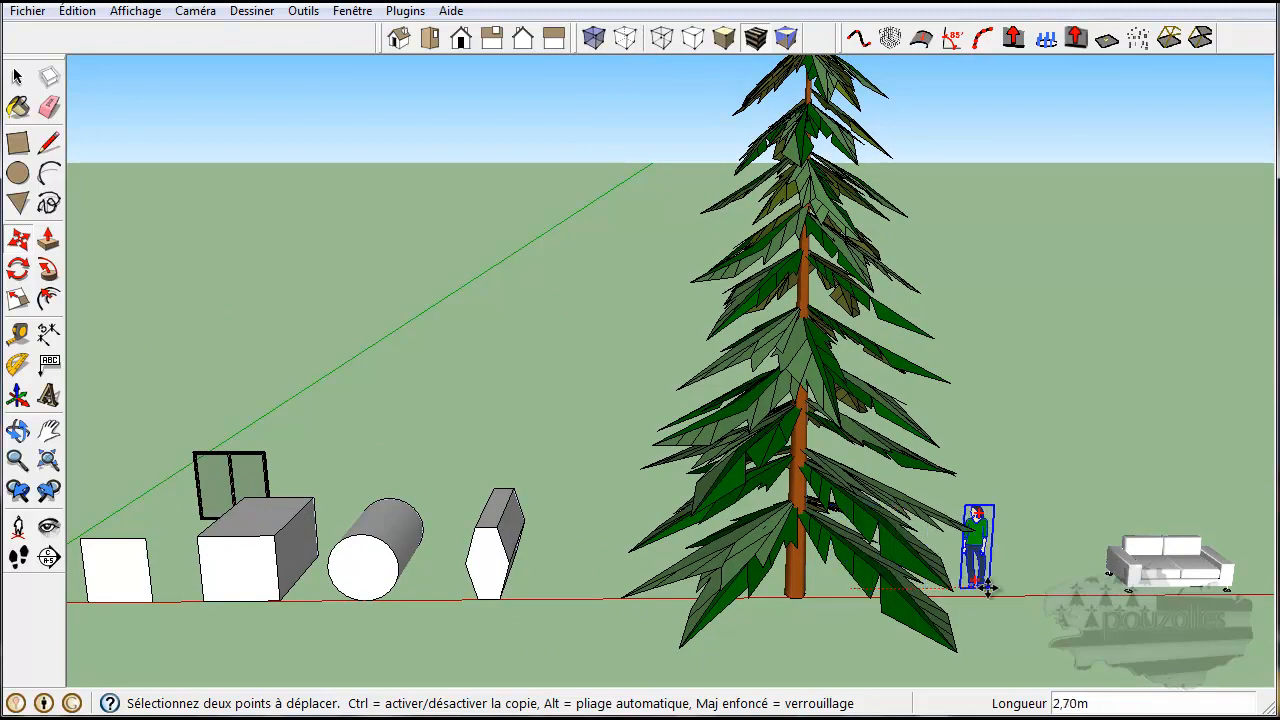
left_click(1116, 589)
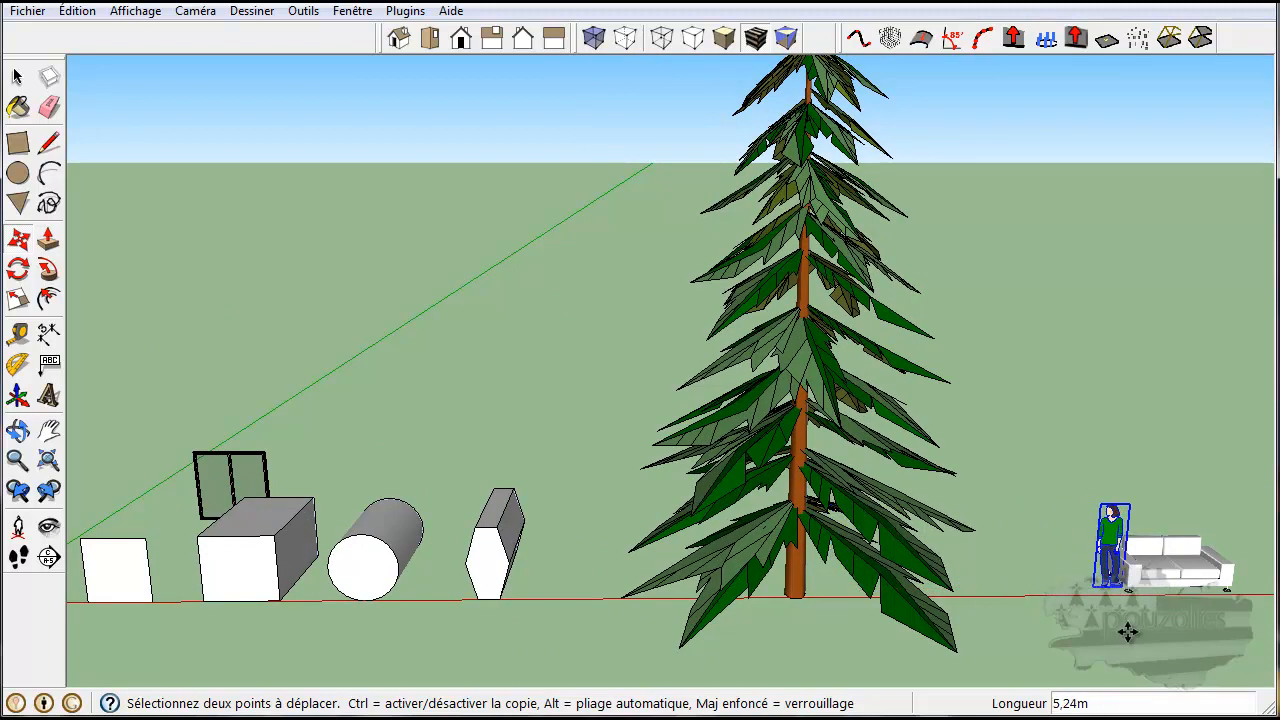
Move the person figure about 2.08 m back along the red axis, away from the sofa.
middle_click_drag(1127, 633, 738, 527)
scroll(738, 527, "up", 5)
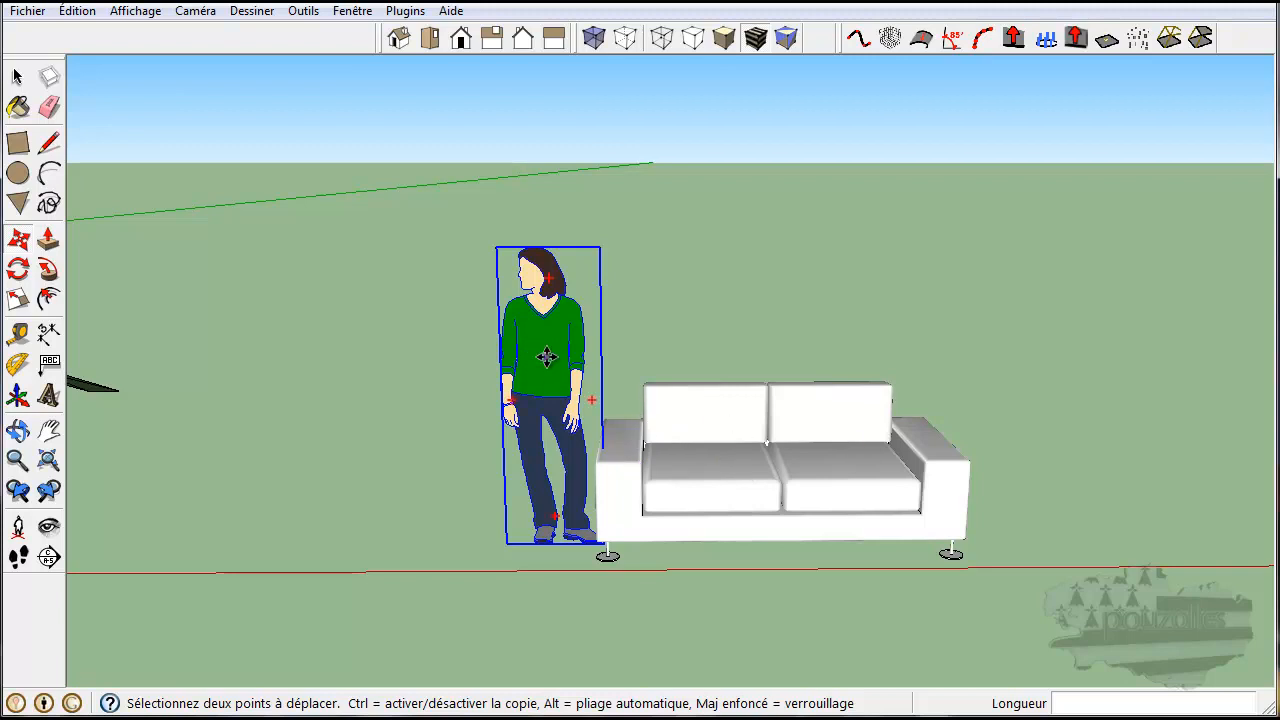
left_click_drag(541, 540, 174, 541)
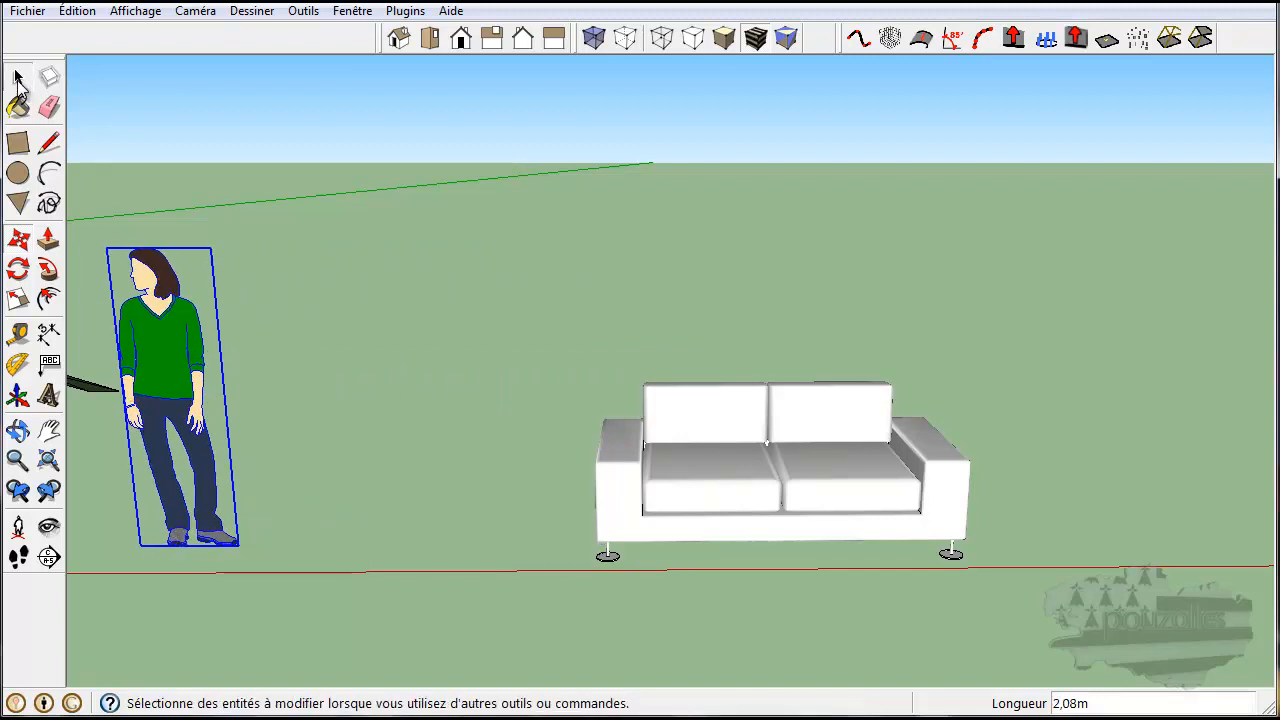
Try shortening the sofa component along the red axis about the opposite point, and stretching it by a factor of about 2.72.
left_click(17, 80)
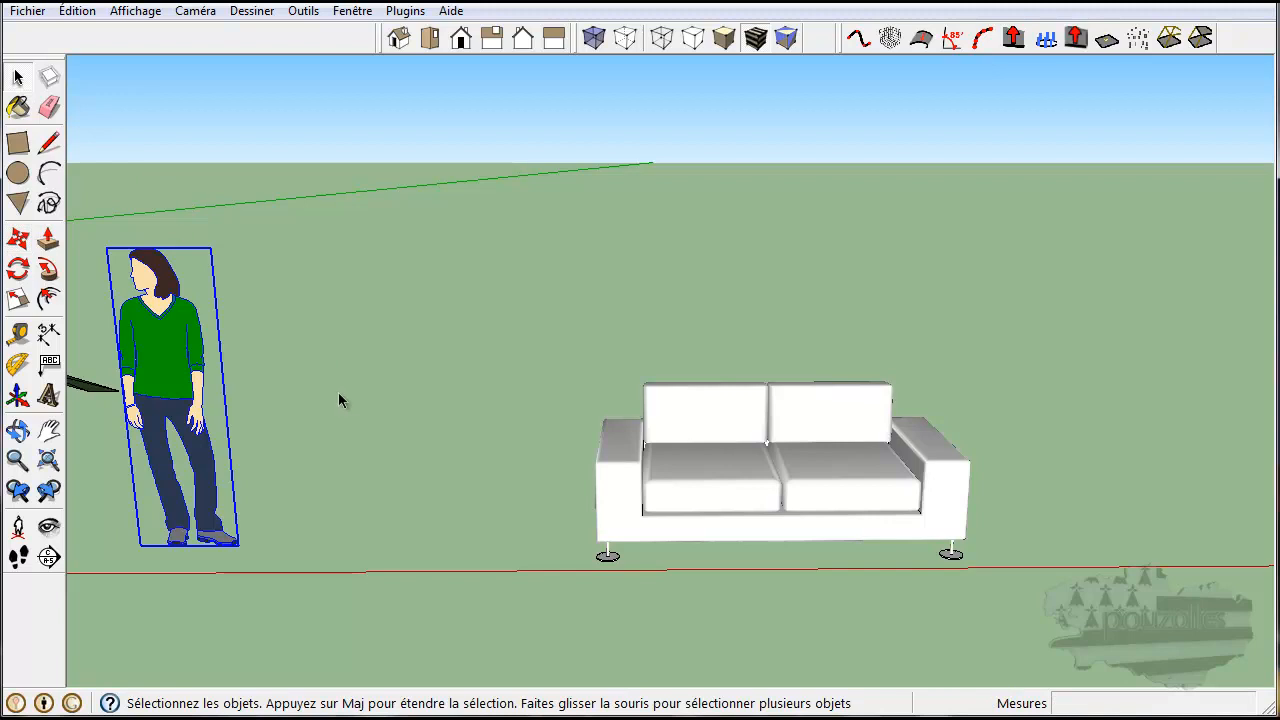
mouse_move(335, 392)
middle_mouse_down()
mouse_move(394, 397)
mouse_move(320, 402)
middle_mouse_up()
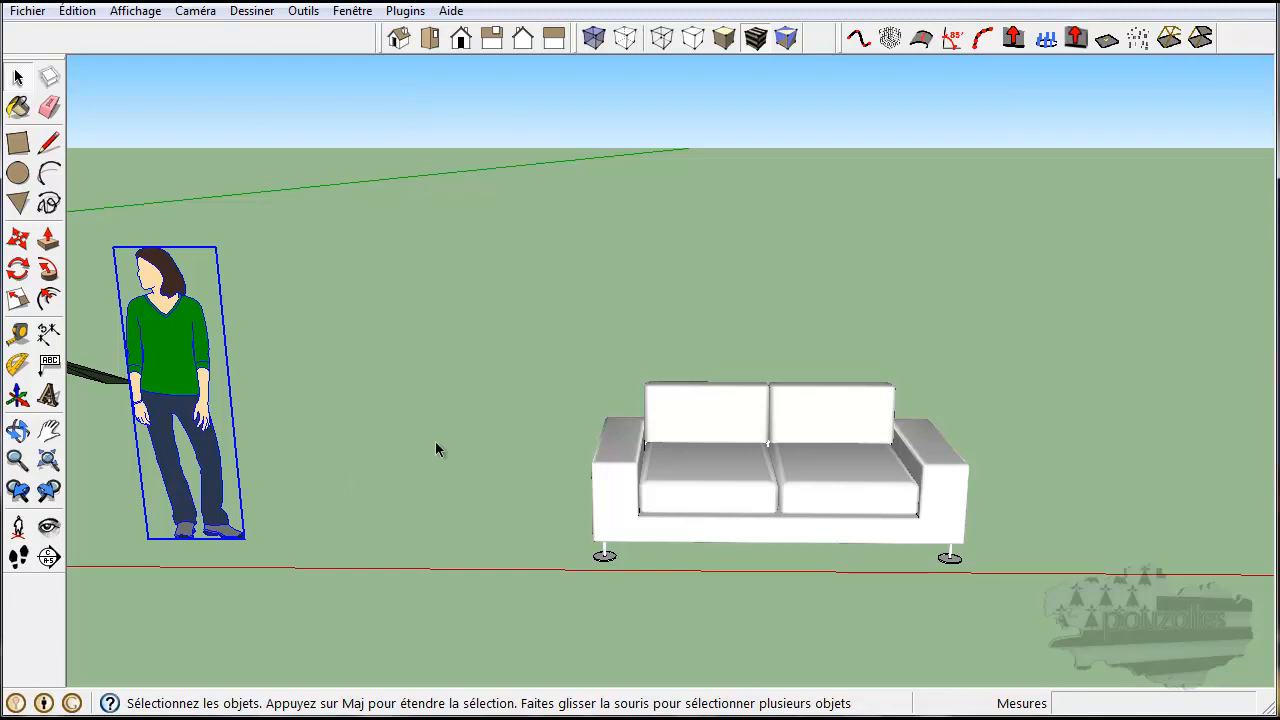
left_click(617, 462)
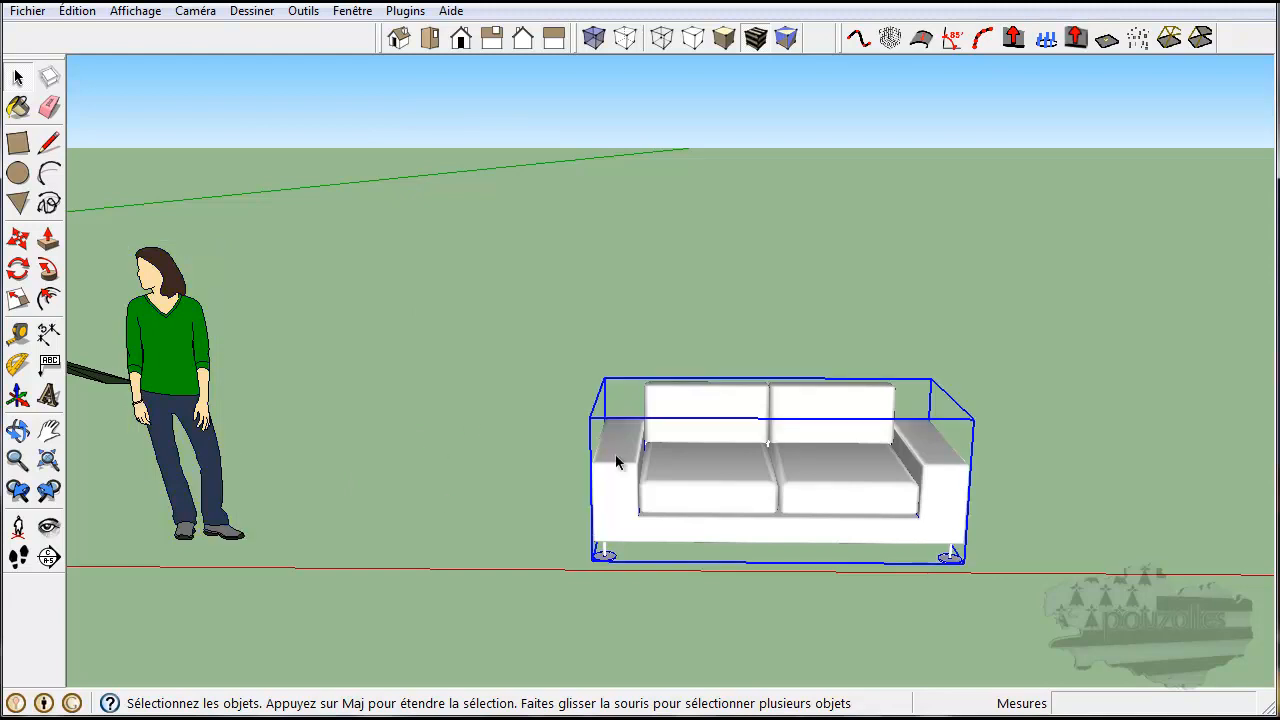
middle_click_drag(718, 621, 630, 626)
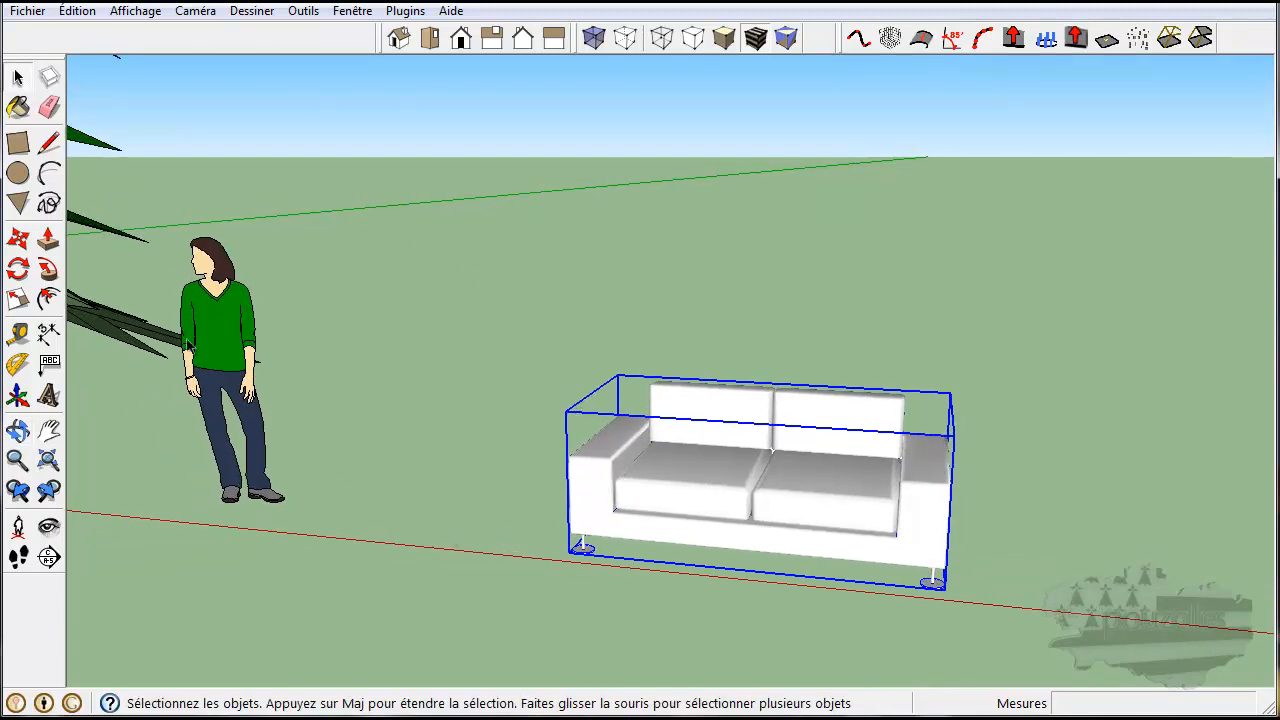
left_click(18, 298)
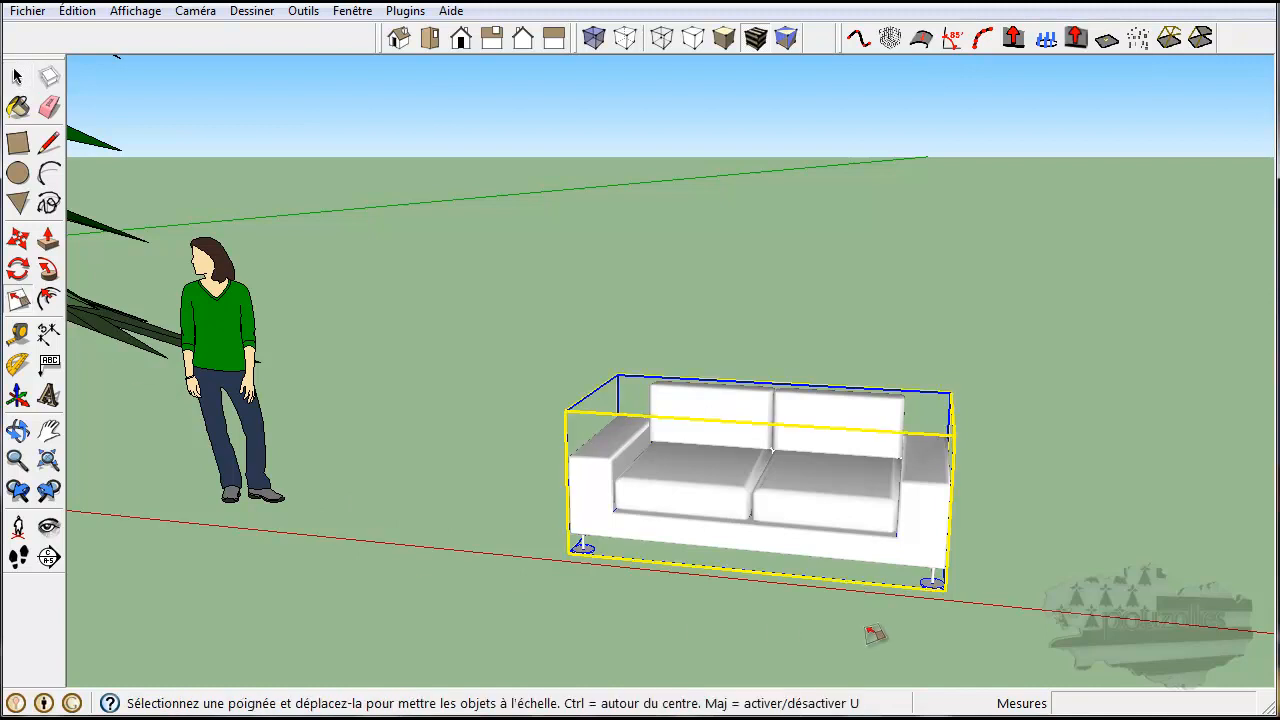
middle_click_drag(900, 632, 850, 614)
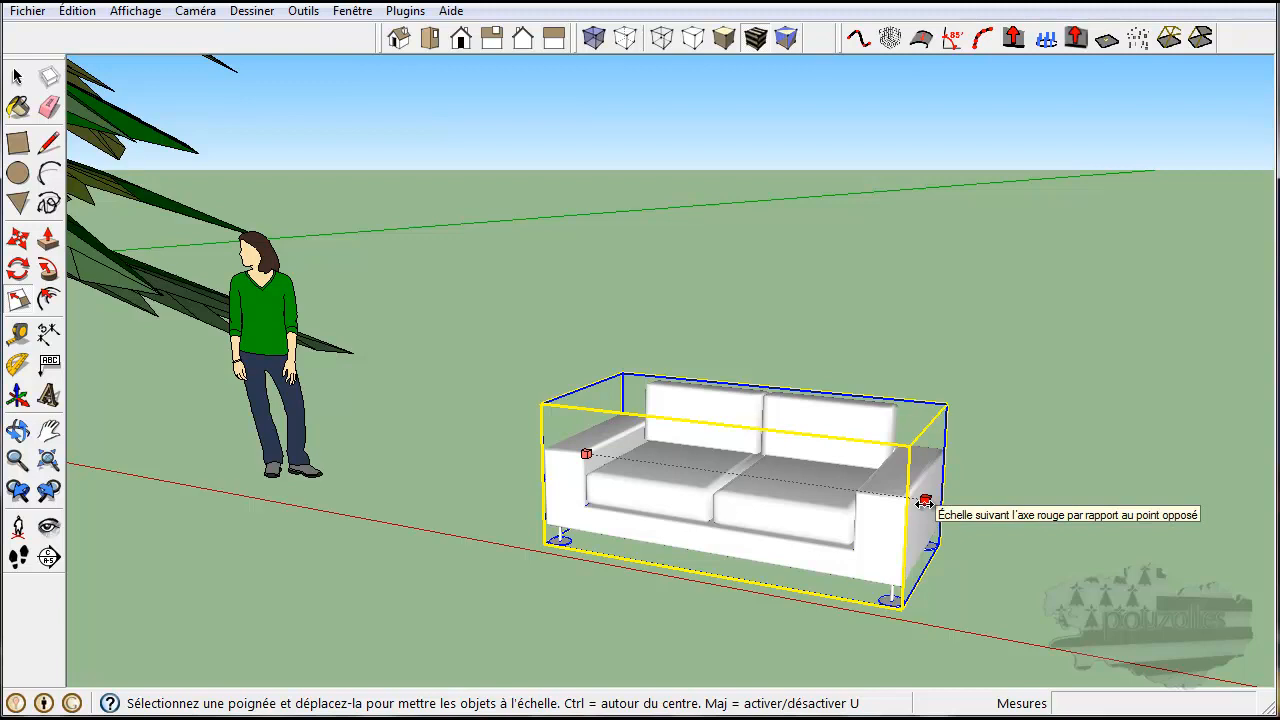
left_click_drag(925, 502, 770, 494)
middle_click_drag(635, 655, 689, 629)
left_click_drag(809, 467, 1252, 517)
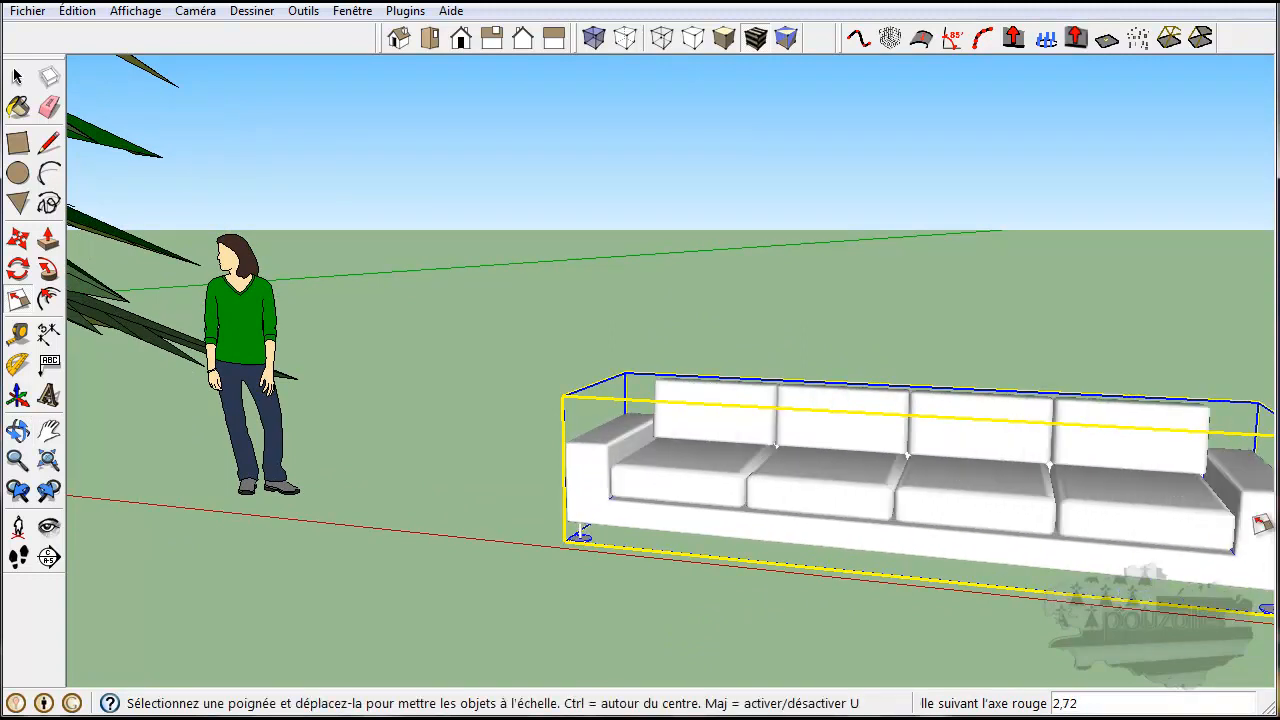
Try lengthening the sofa further along the red axis by a factor of about 1.88.
scroll(985, 630, "down", 2)
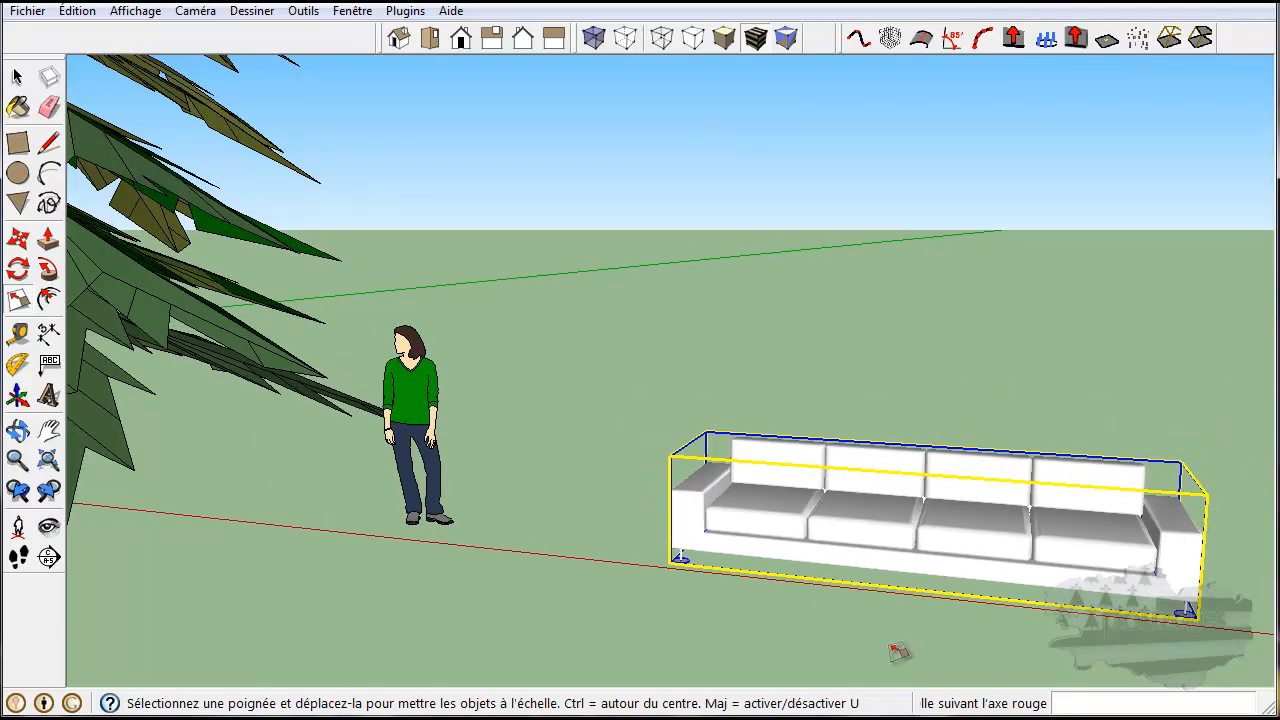
middle_click_drag(900, 652, 446, 586)
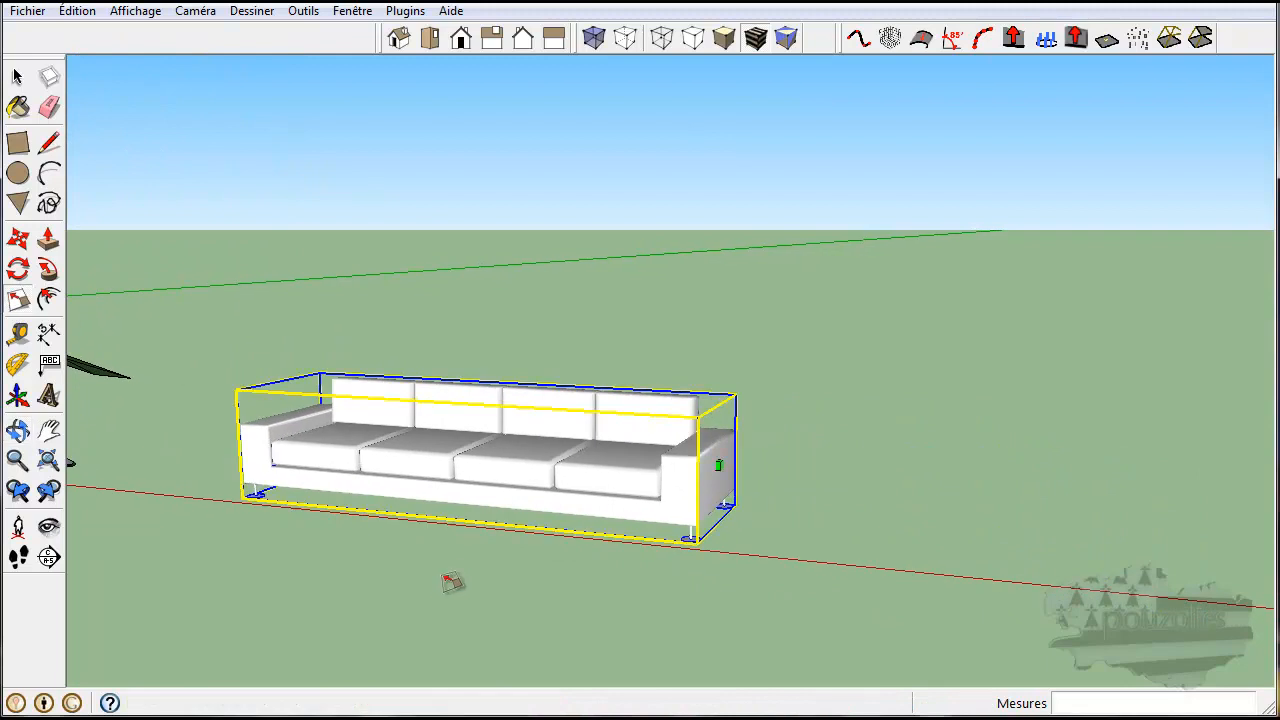
left_click_drag(716, 465, 1238, 503)
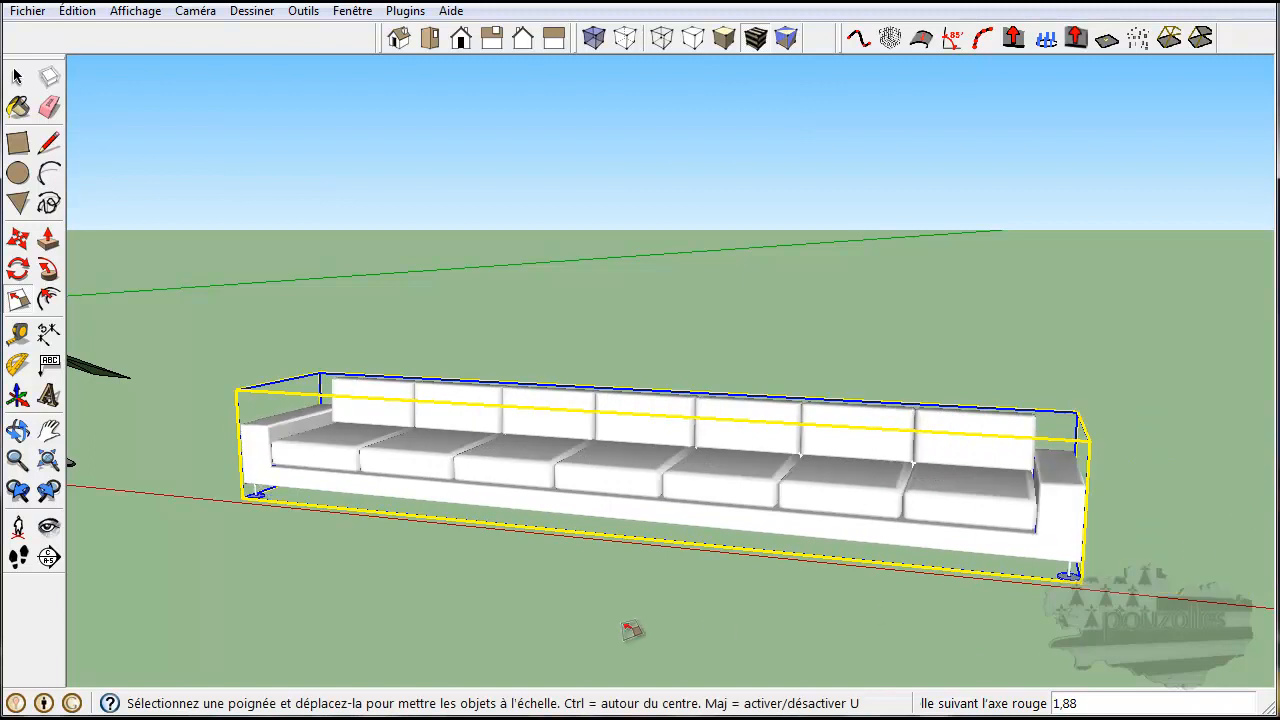
scroll(633, 630, "down", 3)
middle_click_drag(686, 649, 746, 606)
key("s")
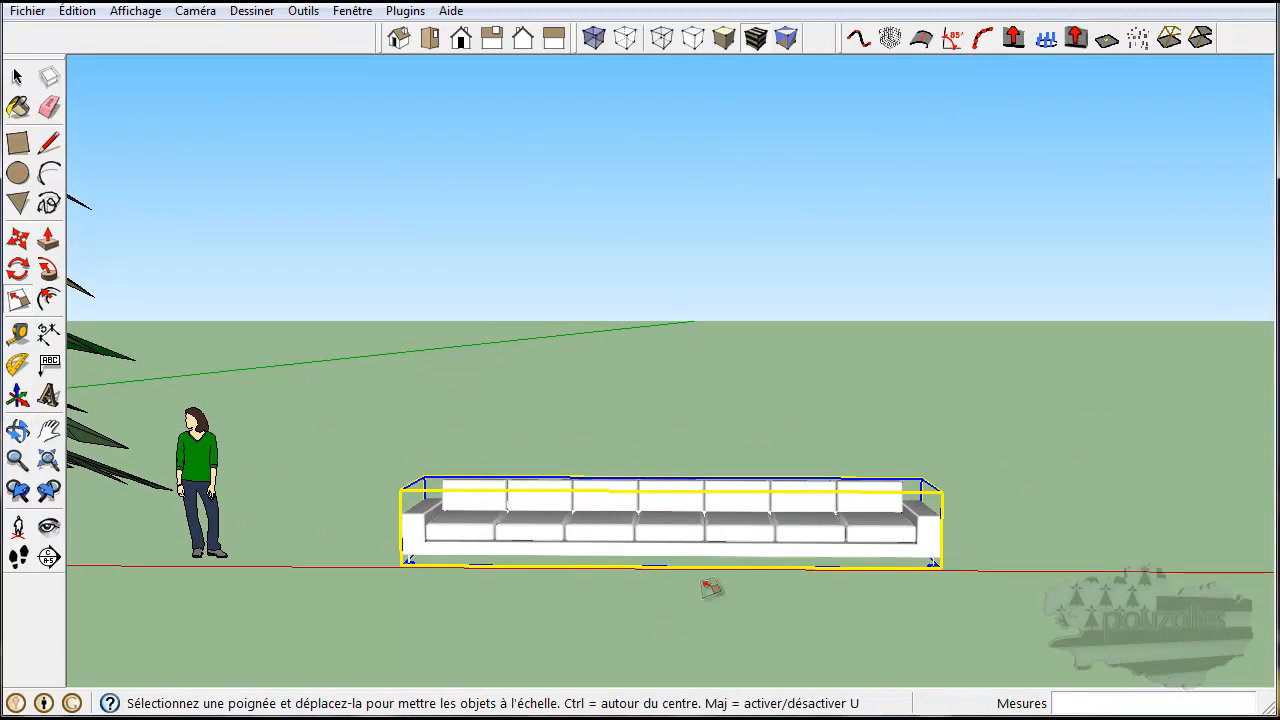
middle_click_drag(855, 620, 726, 623)
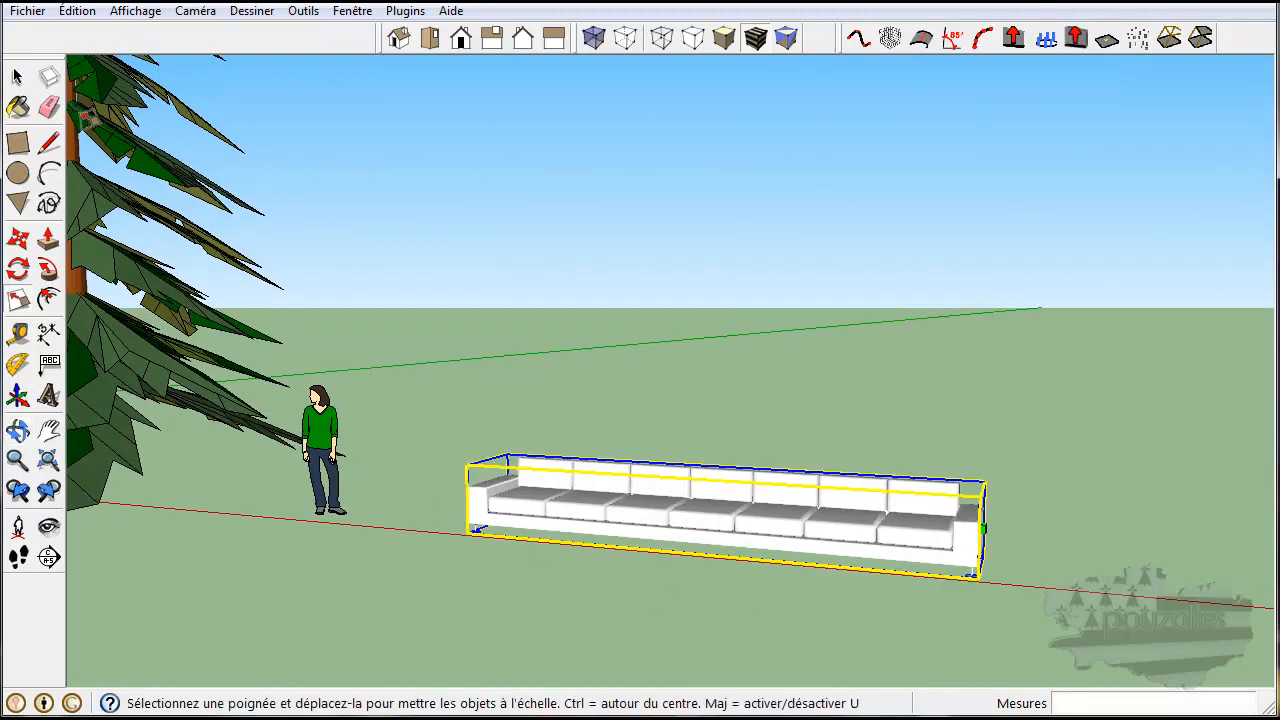
Undo all the scalings of the sofa along the red axis.
key("ctrl+z")
key("ctrl+z")
key("ctrl+z")
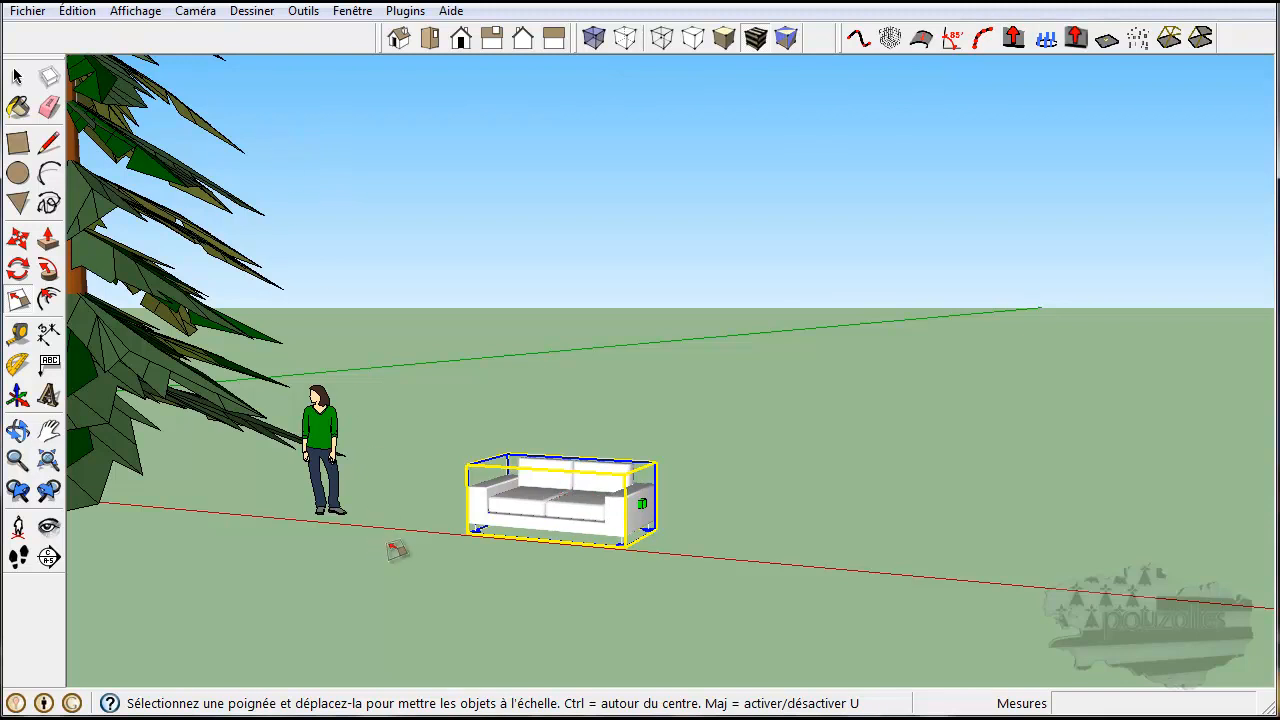
Explode the sofa component and select its left seat cushion with the Move tool ready.
left_click(16, 80)
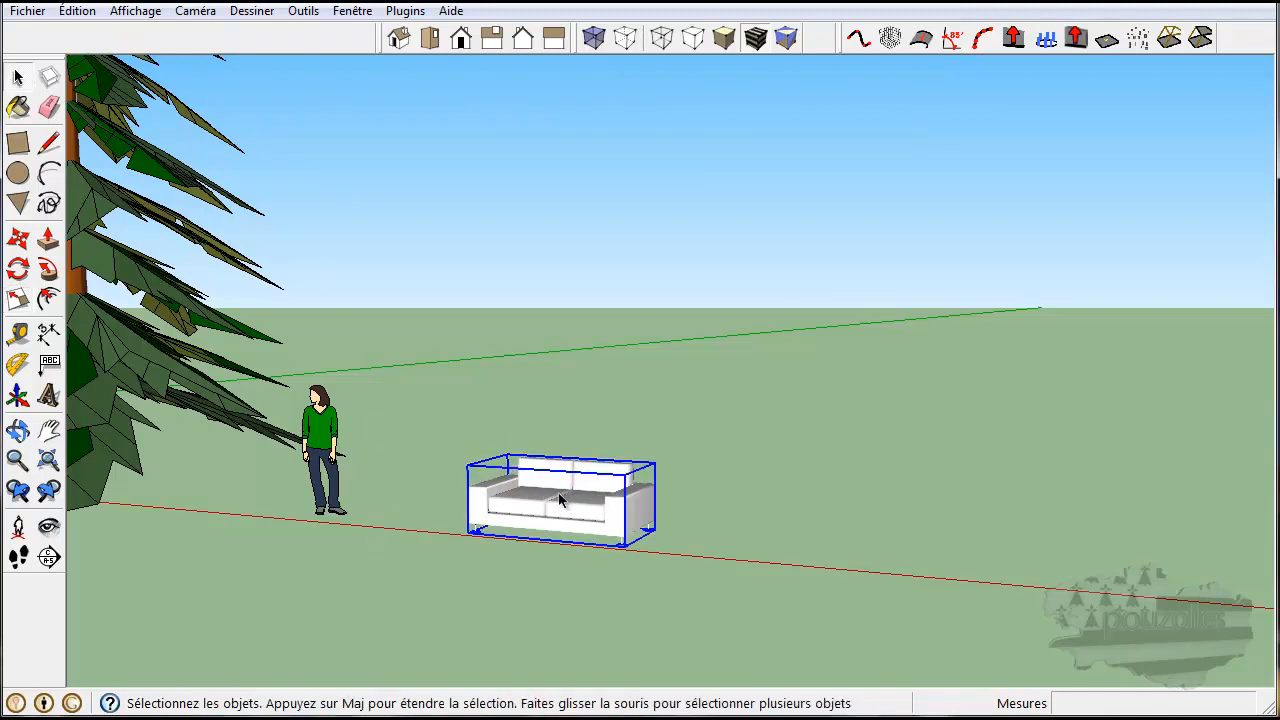
right_click(561, 501)
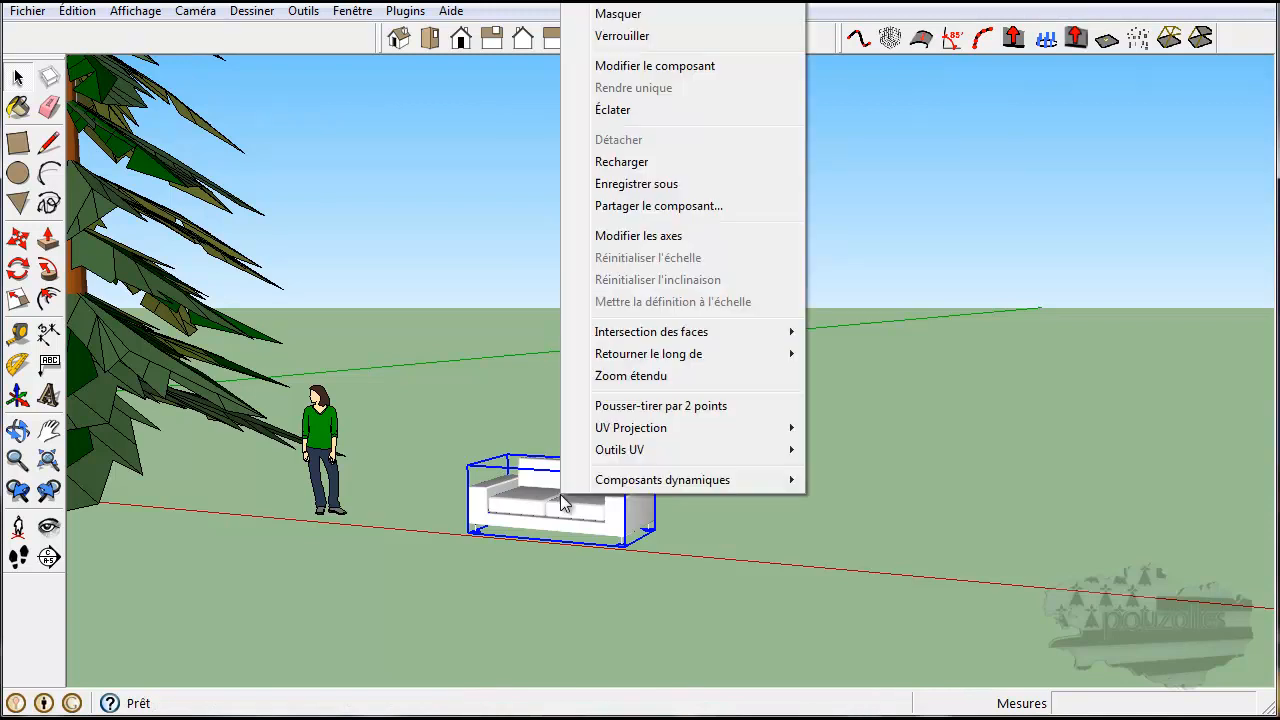
left_click(646, 111)
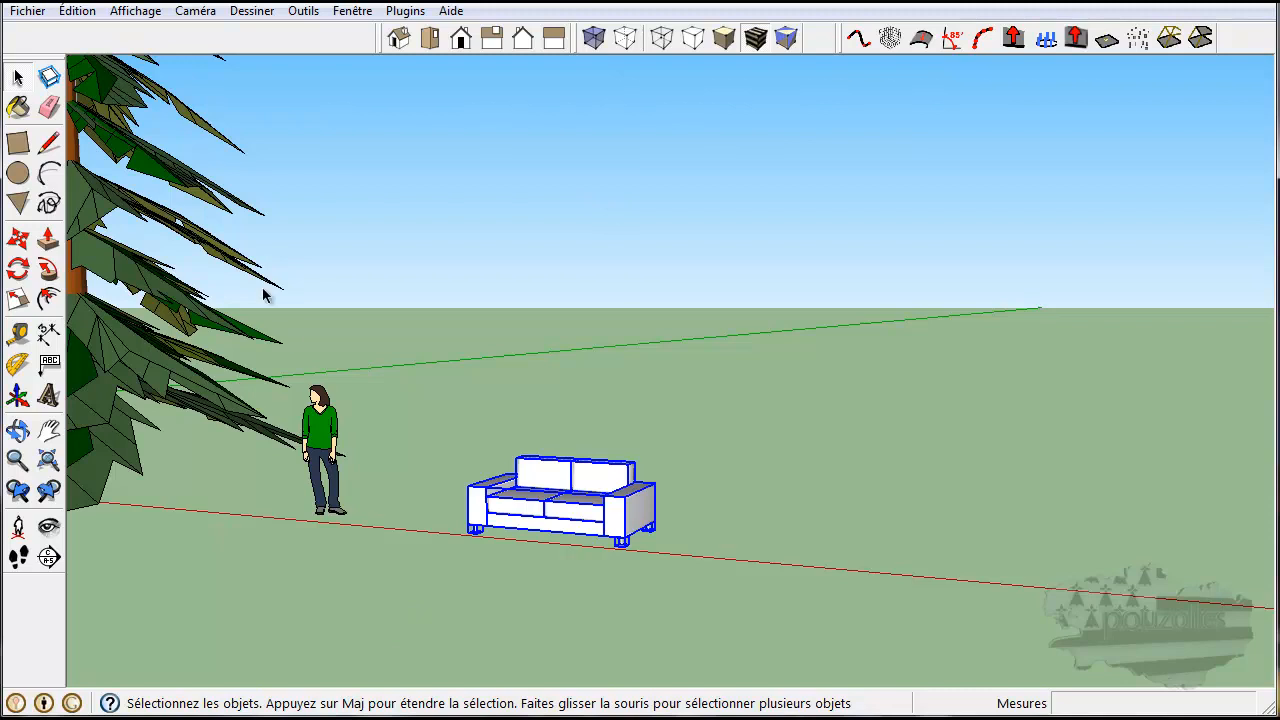
middle_click_drag(498, 656, 576, 640)
scroll(545, 596, "up", 3)
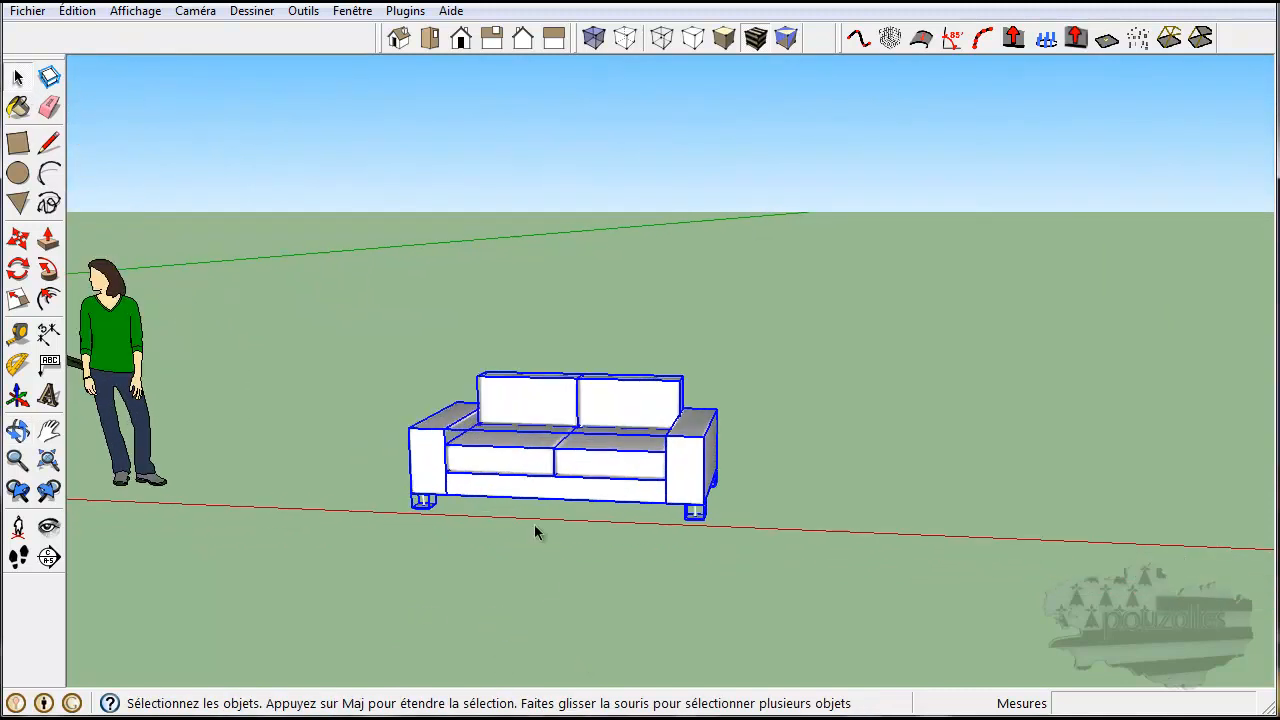
left_click(509, 466)
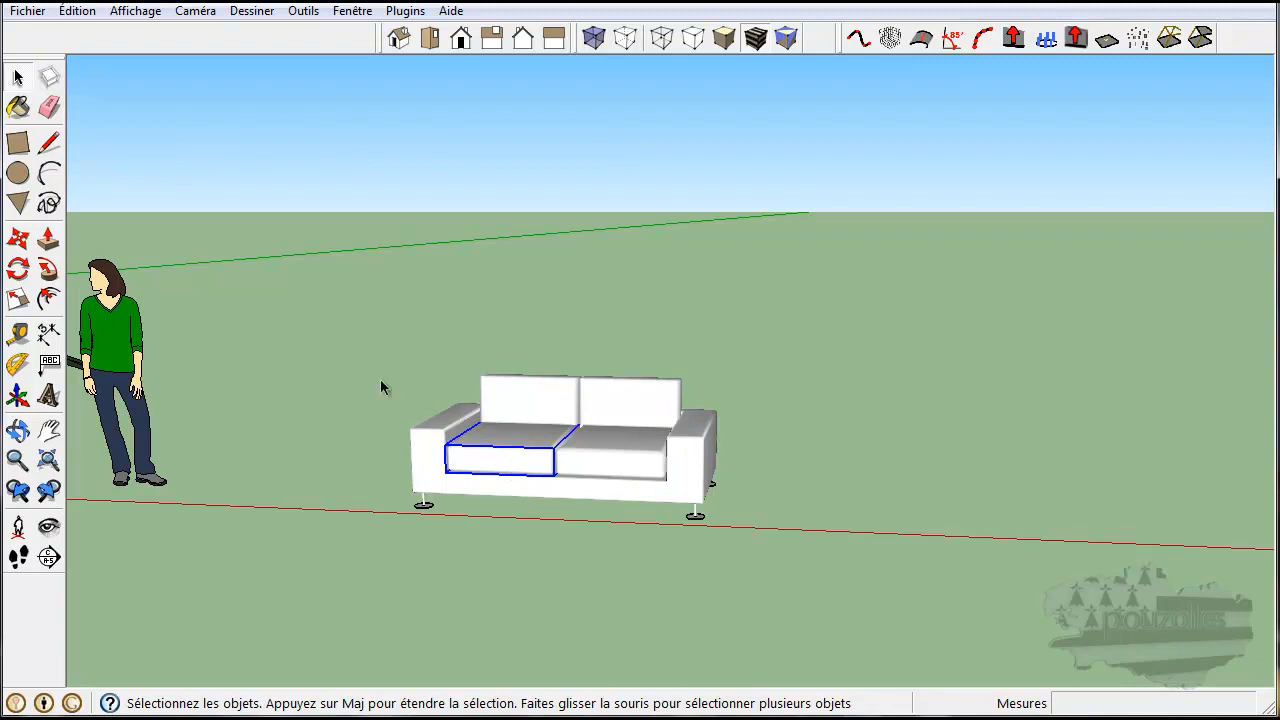
left_click(18, 239)
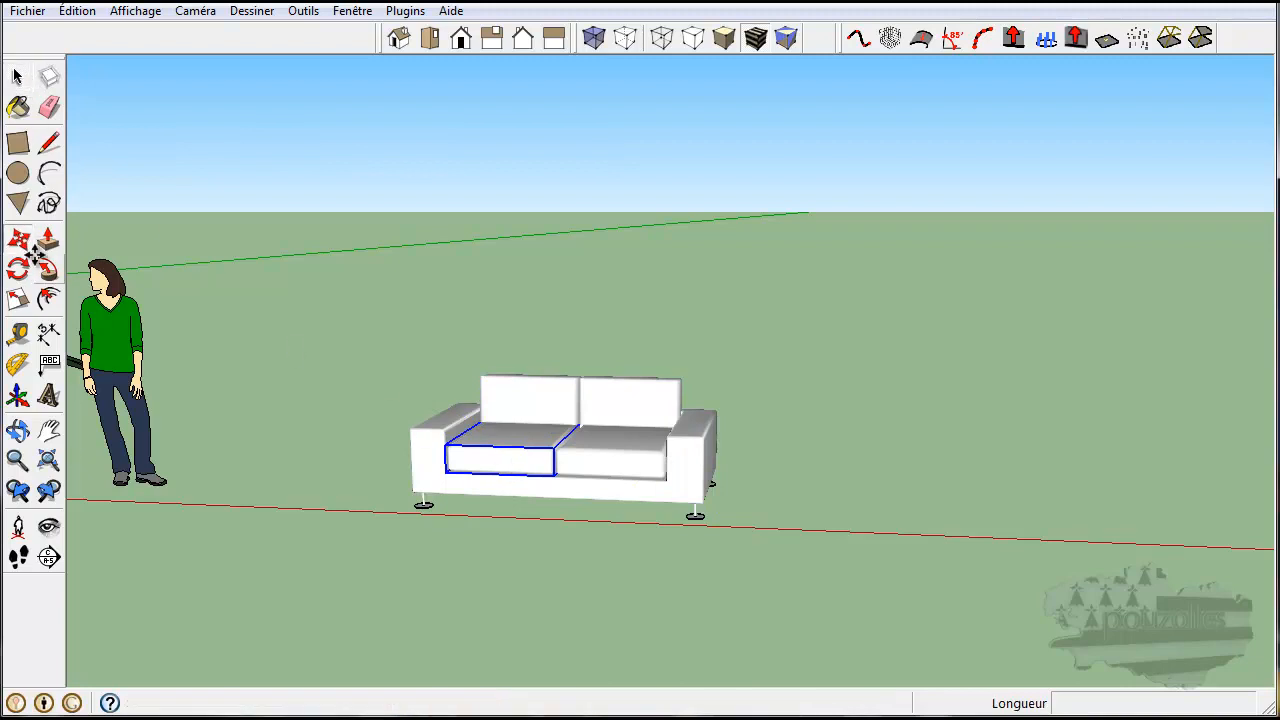
Try lifting the left seat cushion about 1.1 m straight up out of the sofa, and cancel the moves.
left_click(487, 445)
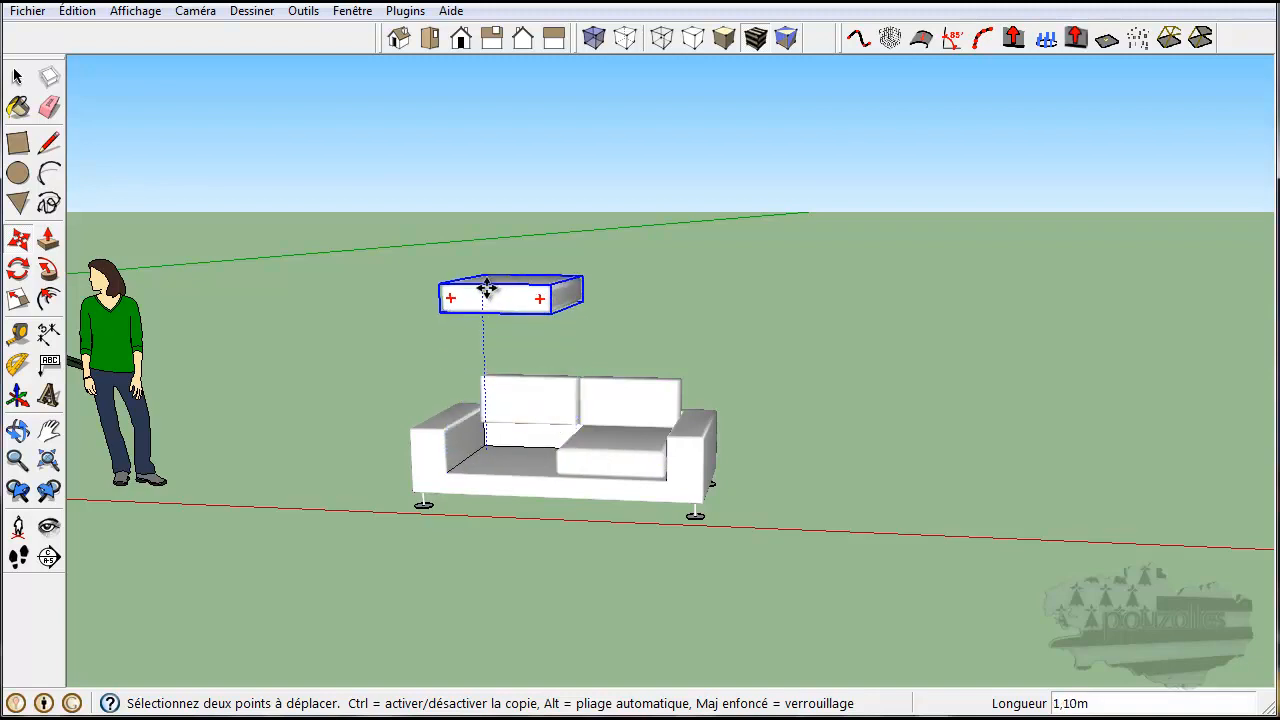
key("Escape")
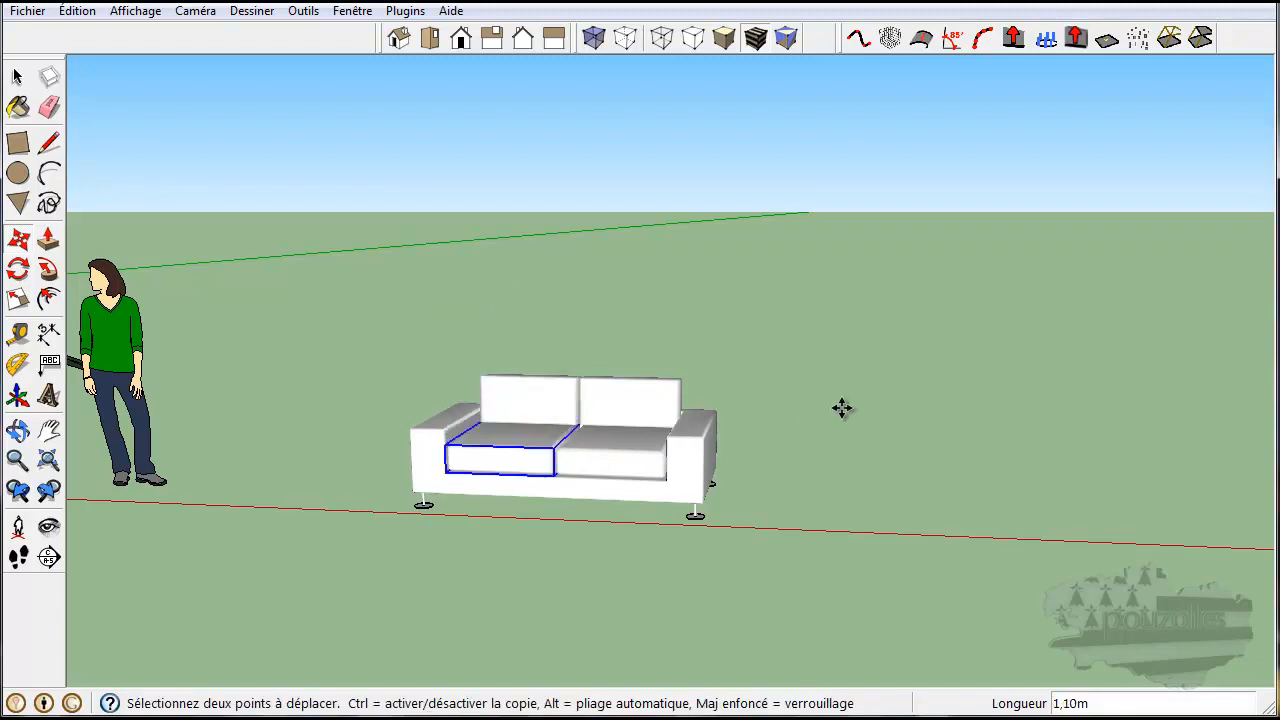
left_click(501, 447)
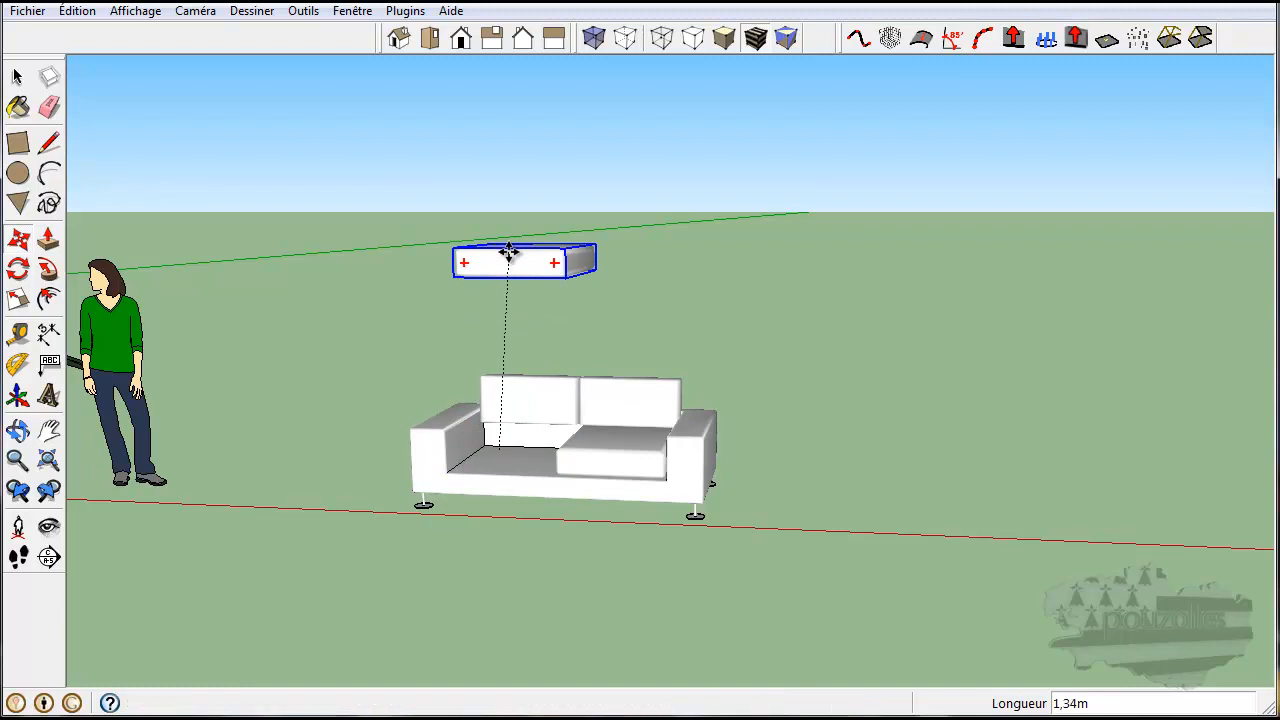
key("Escape")
left_click(514, 445)
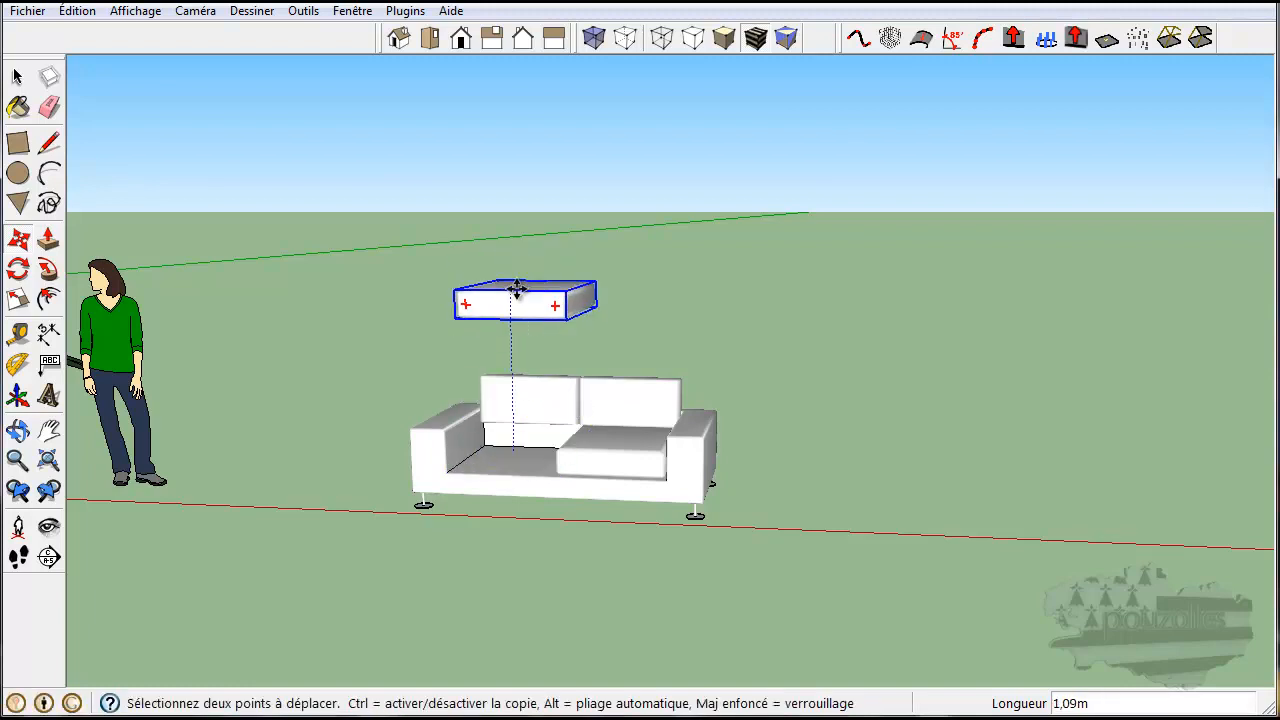
key("Escape")
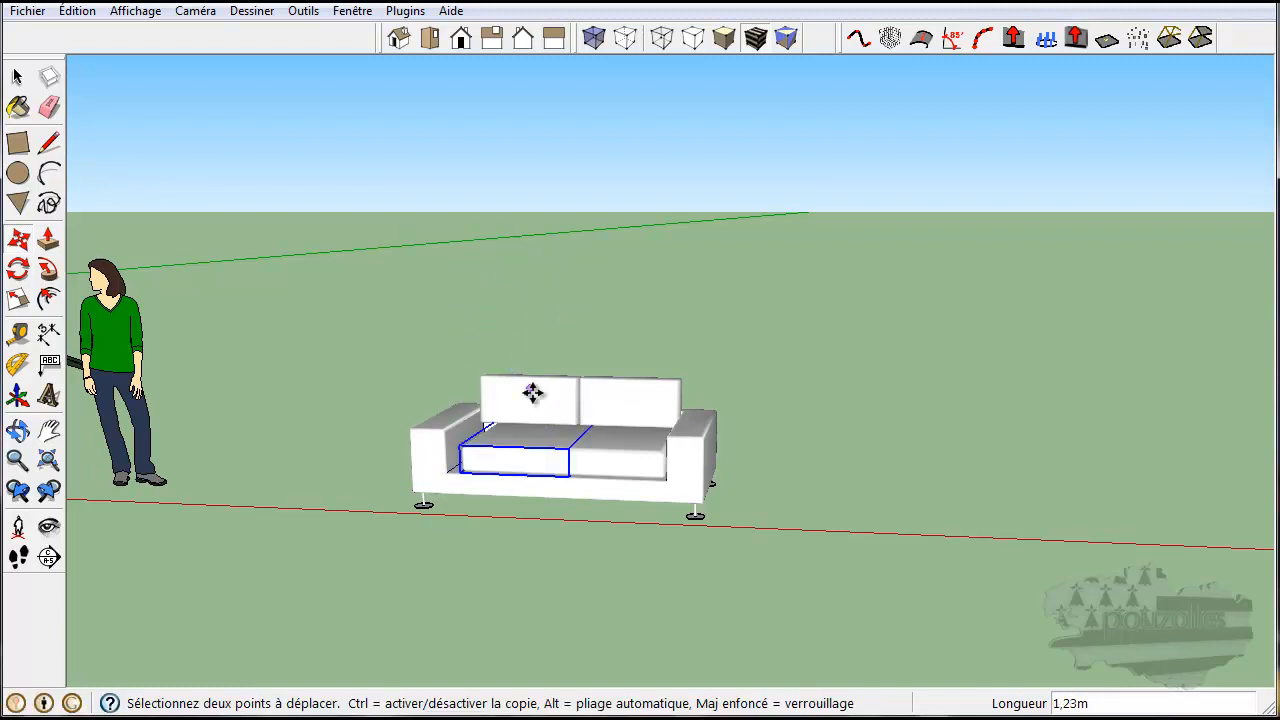
Move the left seat cushion about 2.81 m out of the sofa, past its right armrest.
left_click(527, 447)
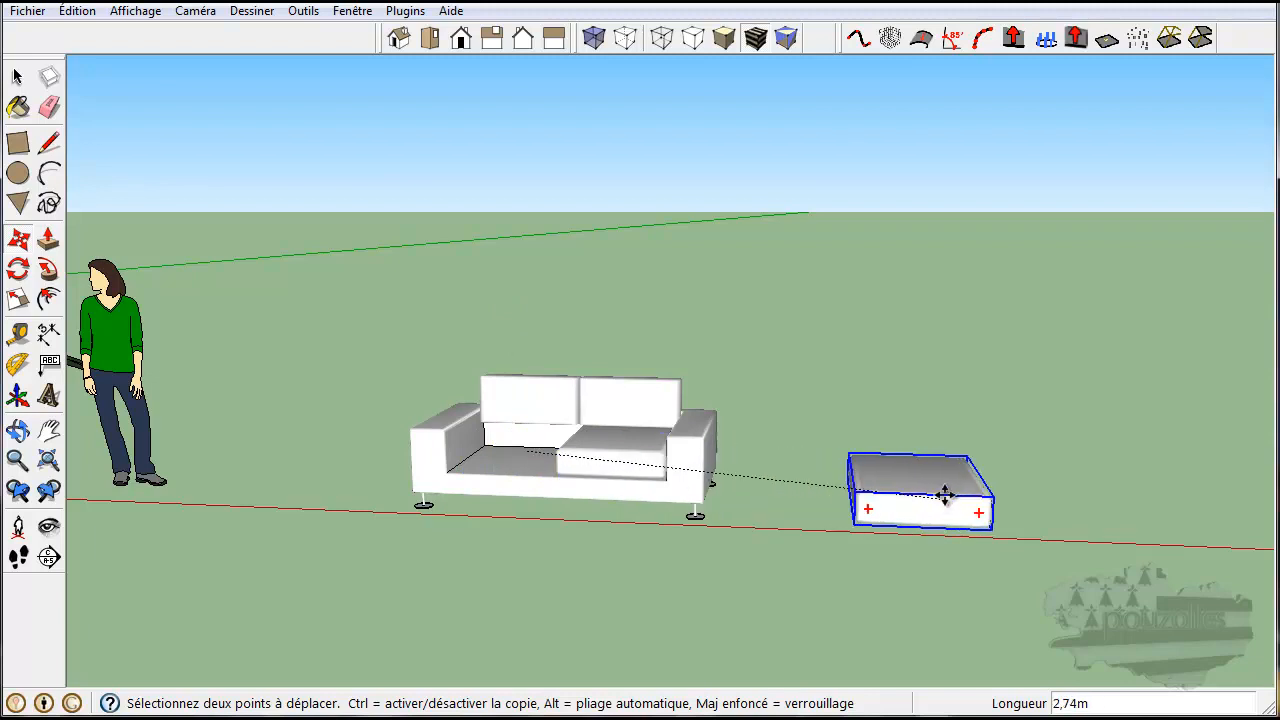
left_click(957, 463)
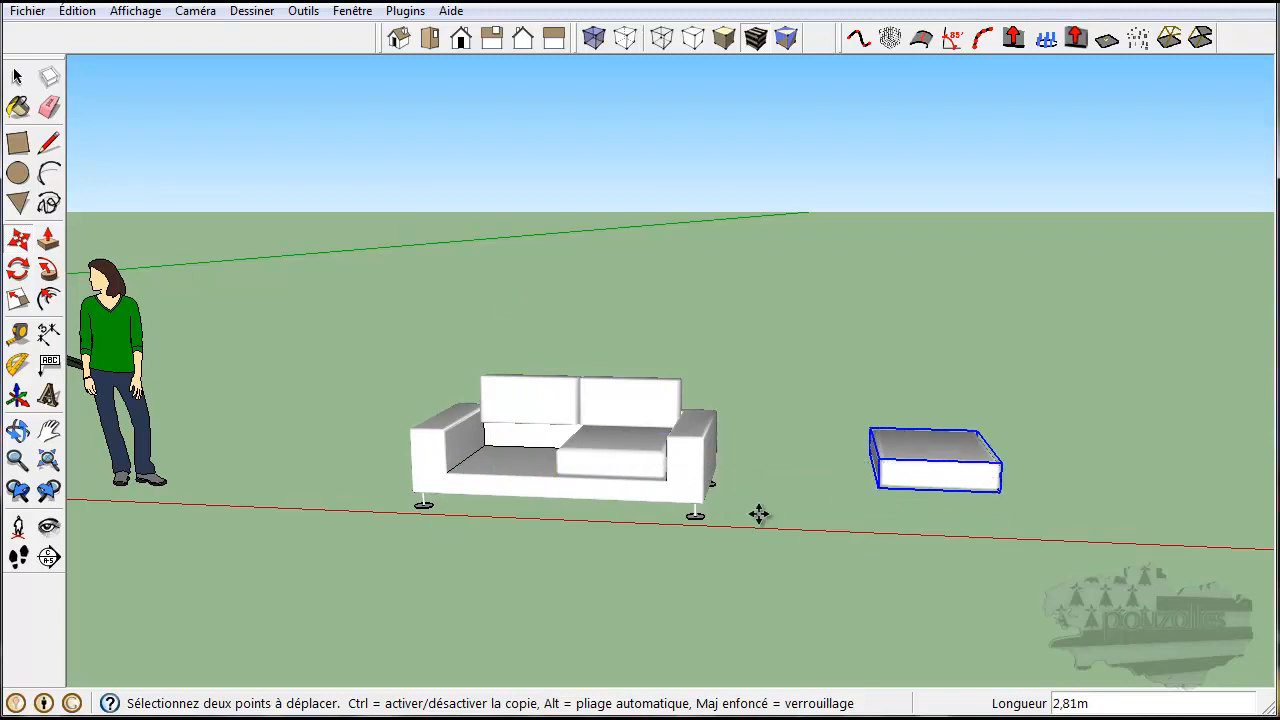
Try lifting the removed seat cushion about 1.63 m, cancel it, and undo the moves that took the cushion out of the sofa.
left_click(944, 463)
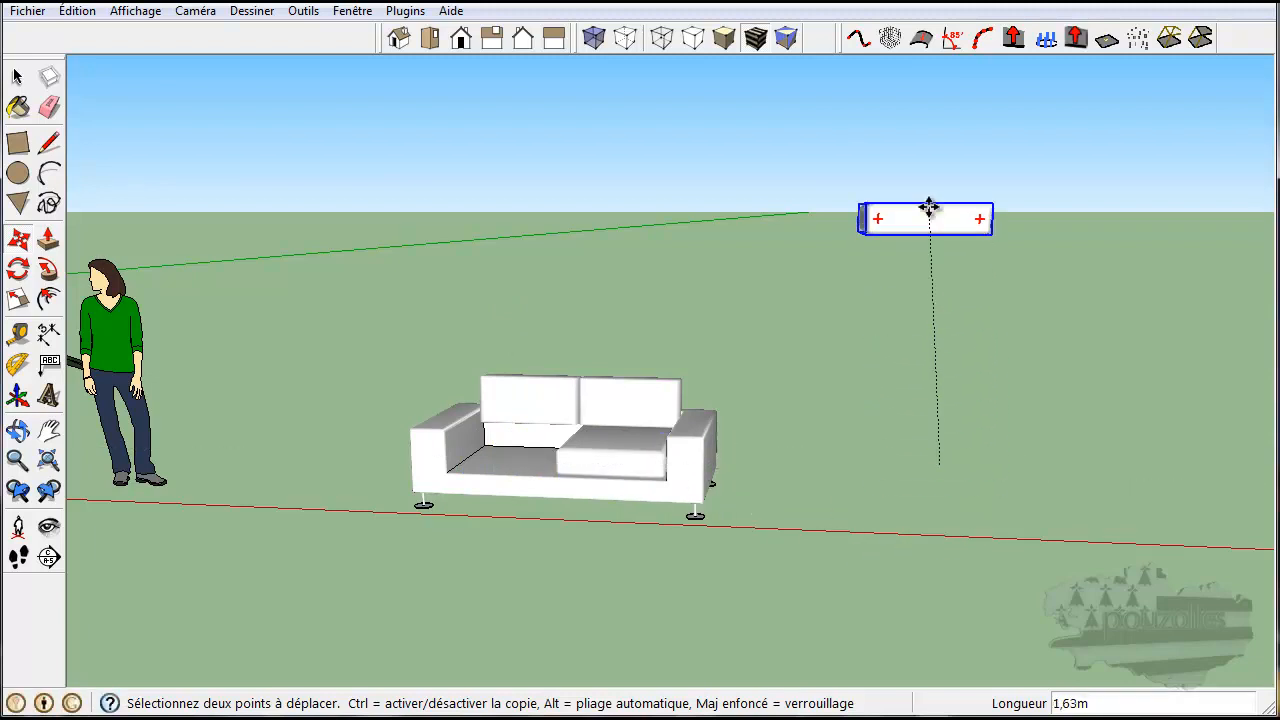
key("Escape")
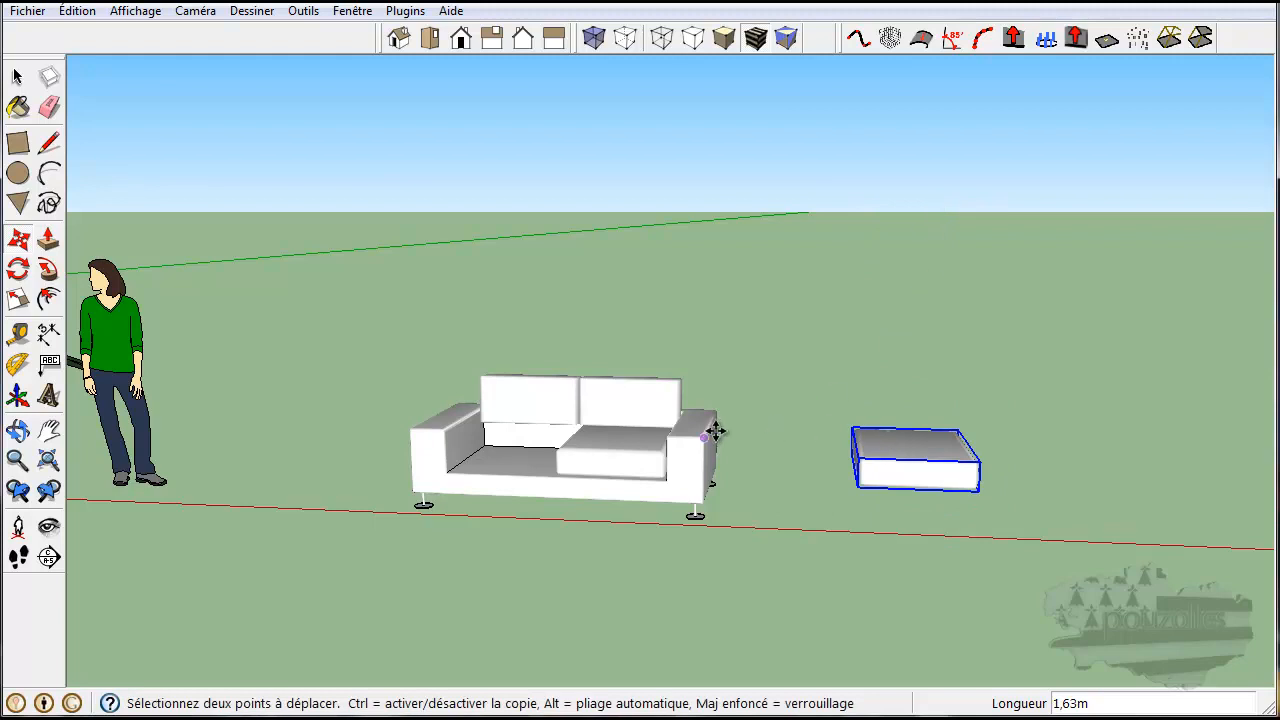
key("ctrl+z")
key("ctrl+z")
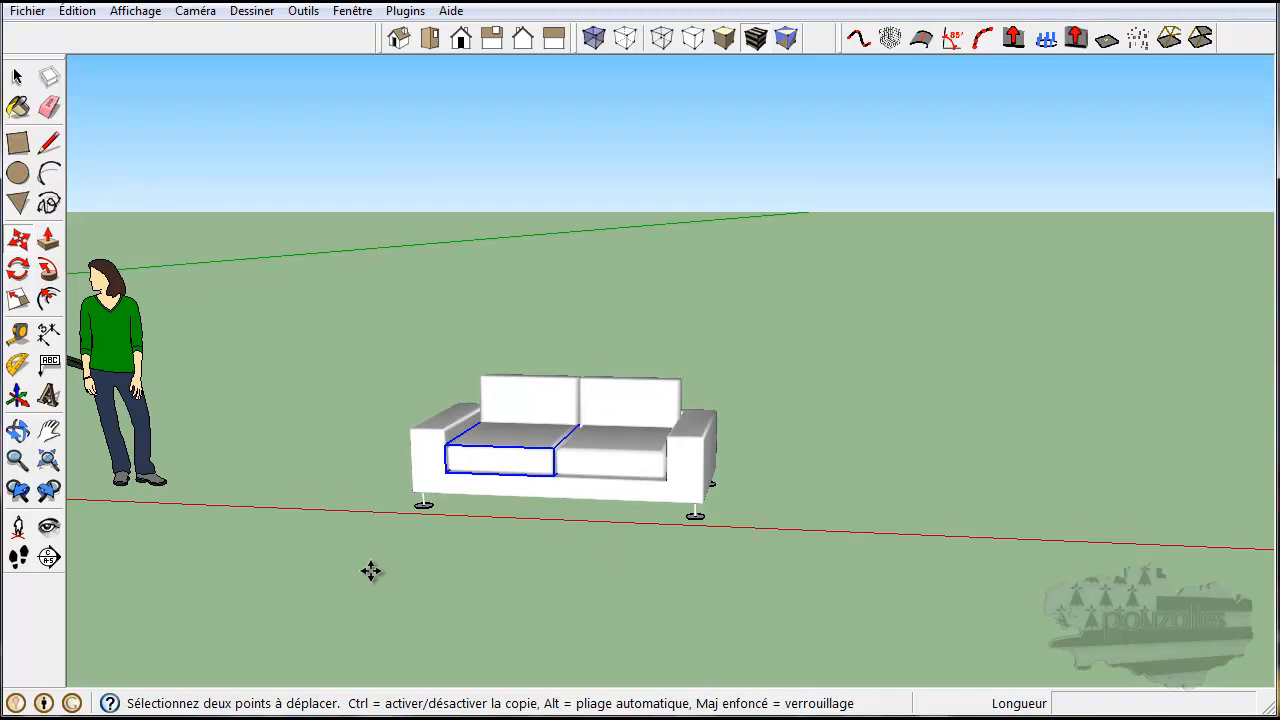
left_click(691, 487)
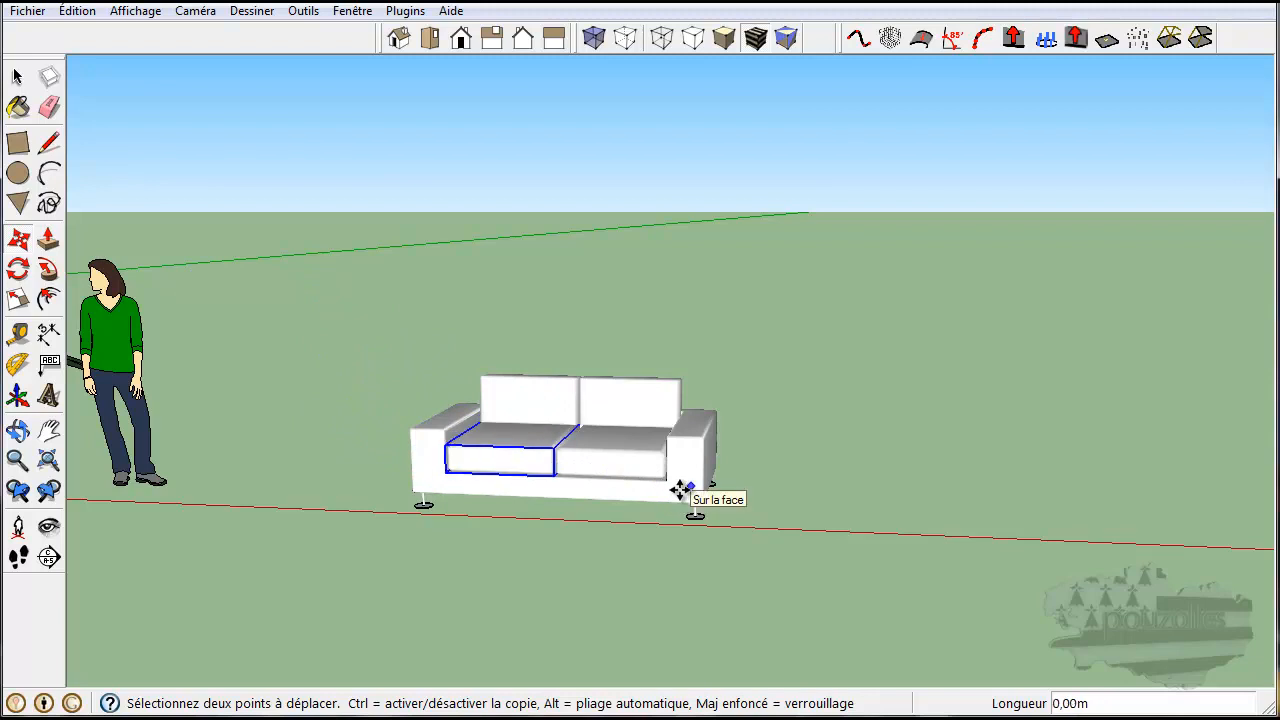
Open the right and the left seat cushion in turn for editing to examine them, leaving each one unmodified.
left_click(17, 77)
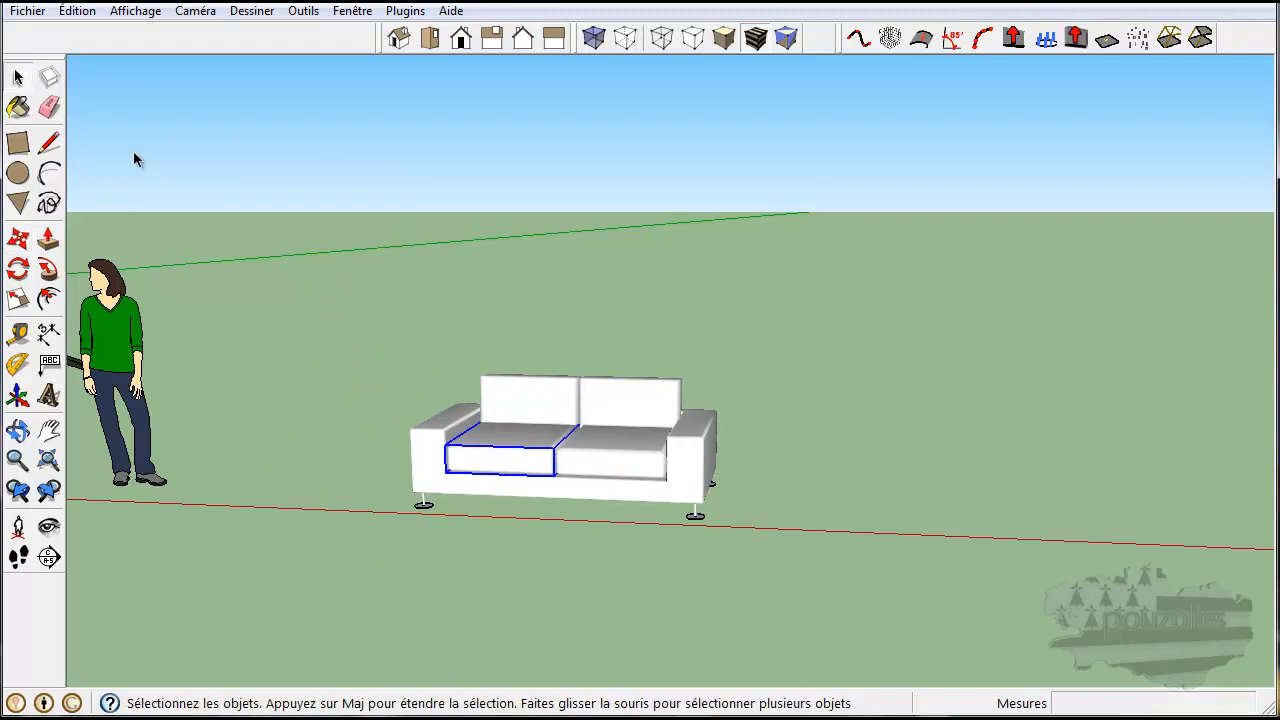
left_click(634, 443)
double_click(634, 443)
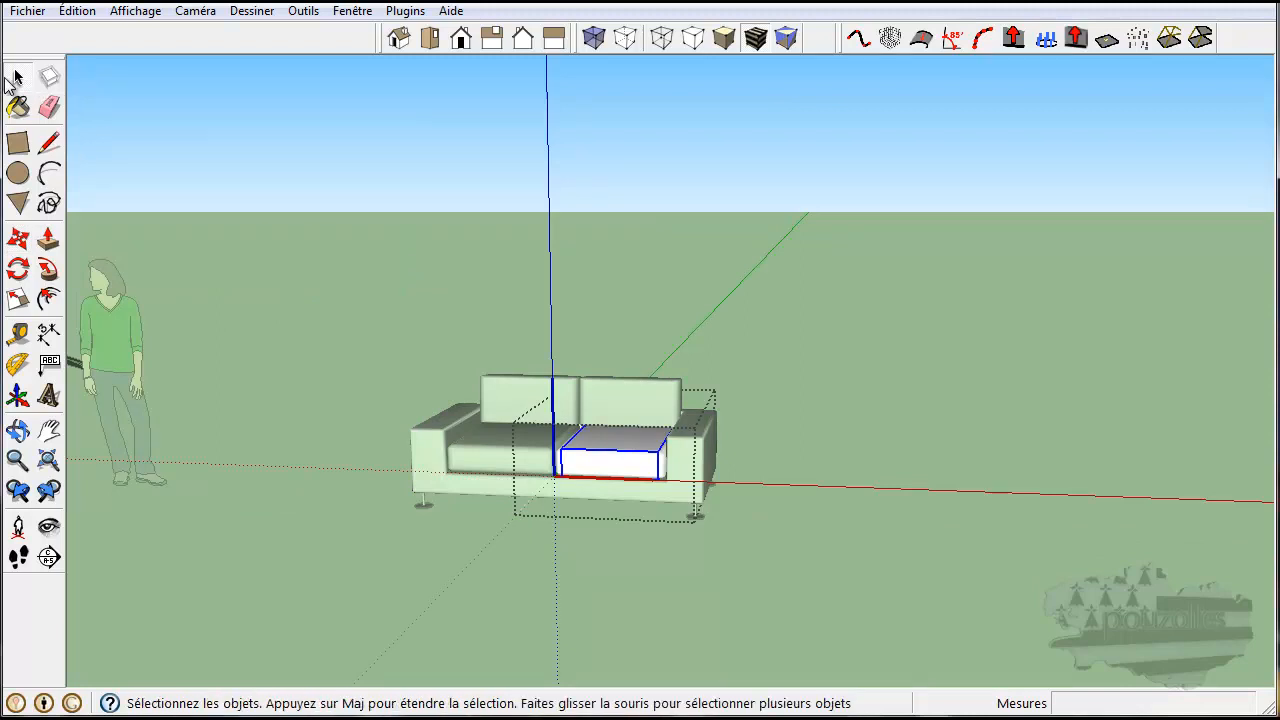
left_click(287, 307)
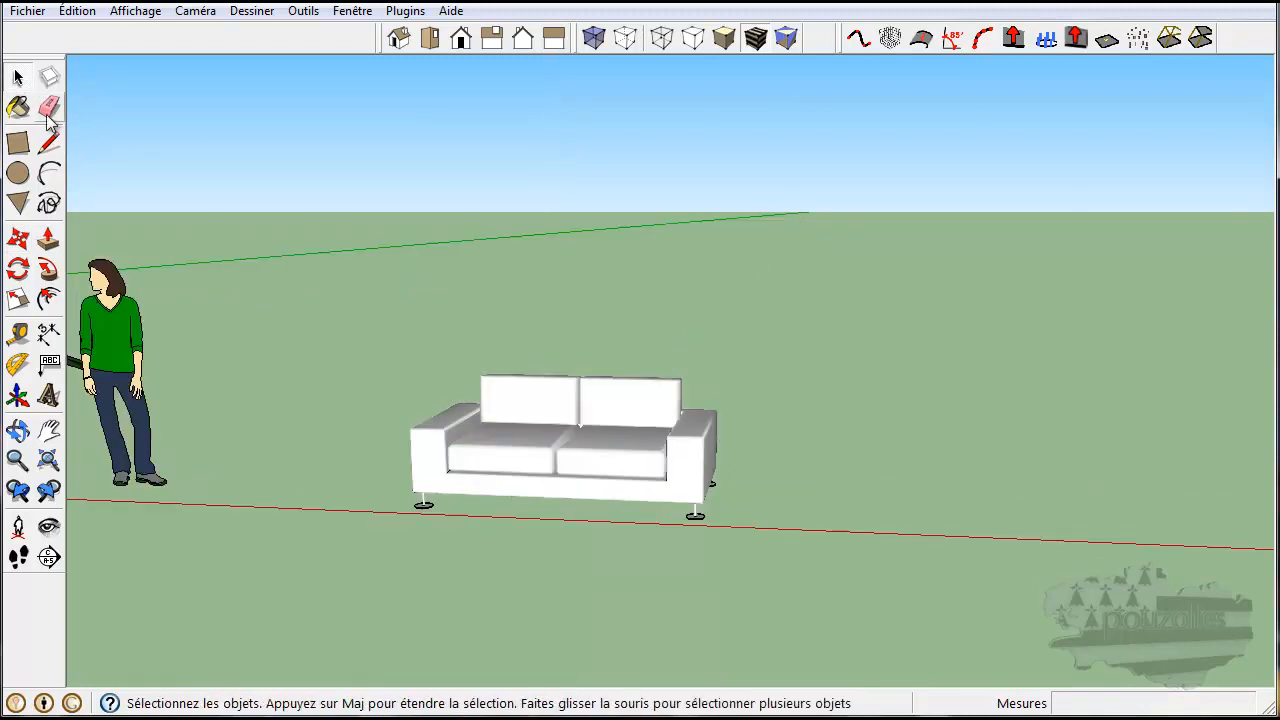
double_click(497, 465)
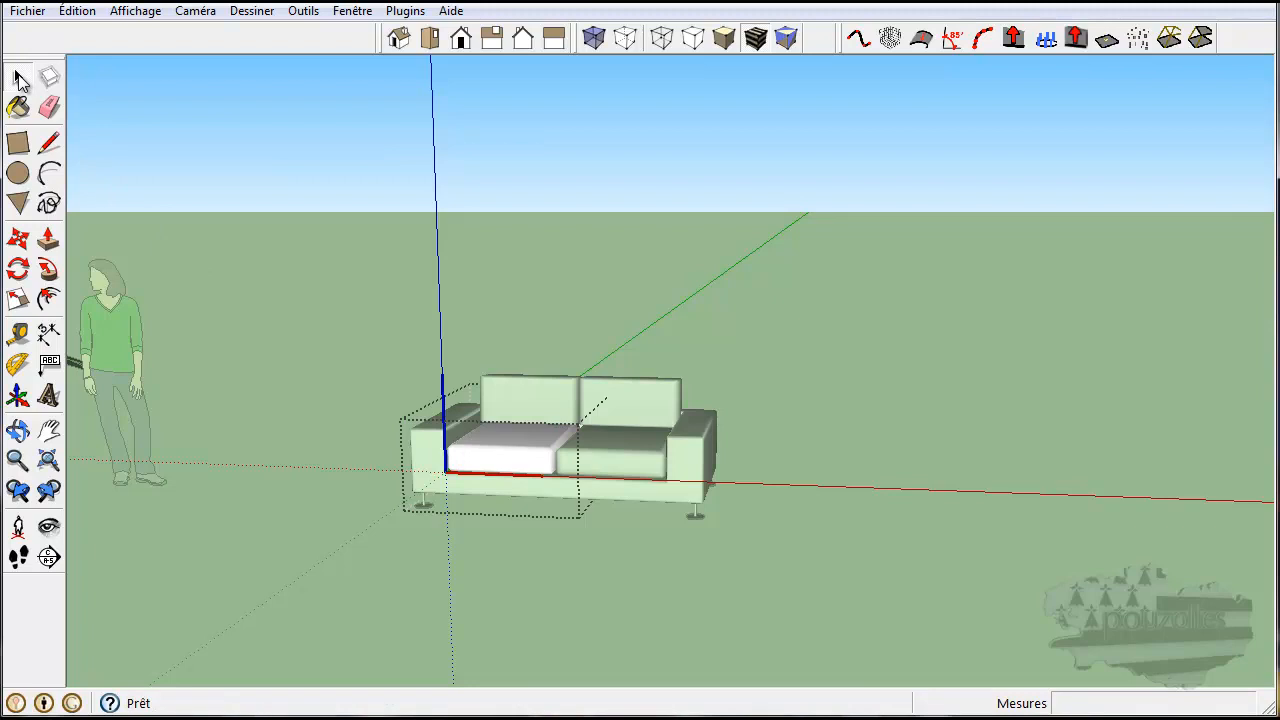
left_click(302, 298)
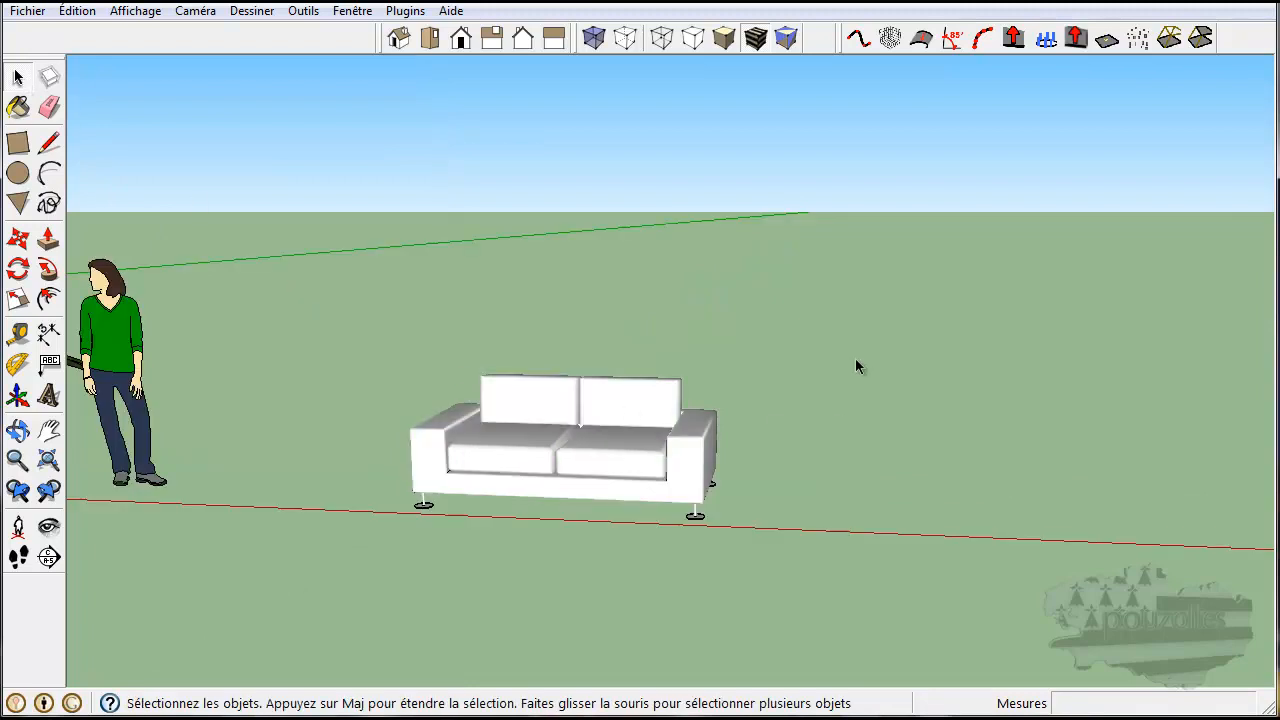
Select all parts of the exploded sofa and scale them together by about 1.50 along the red axis.
left_click_drag(396, 563, 338, 576)
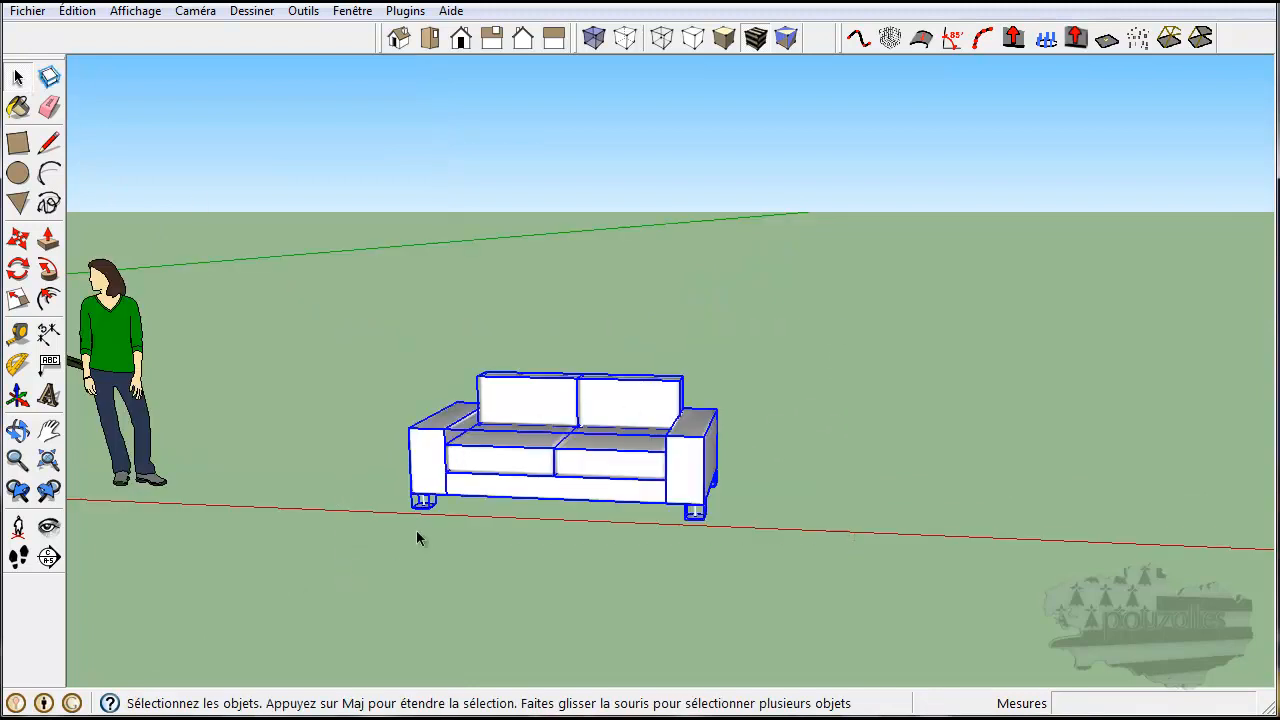
middle_click_drag(706, 590, 917, 603)
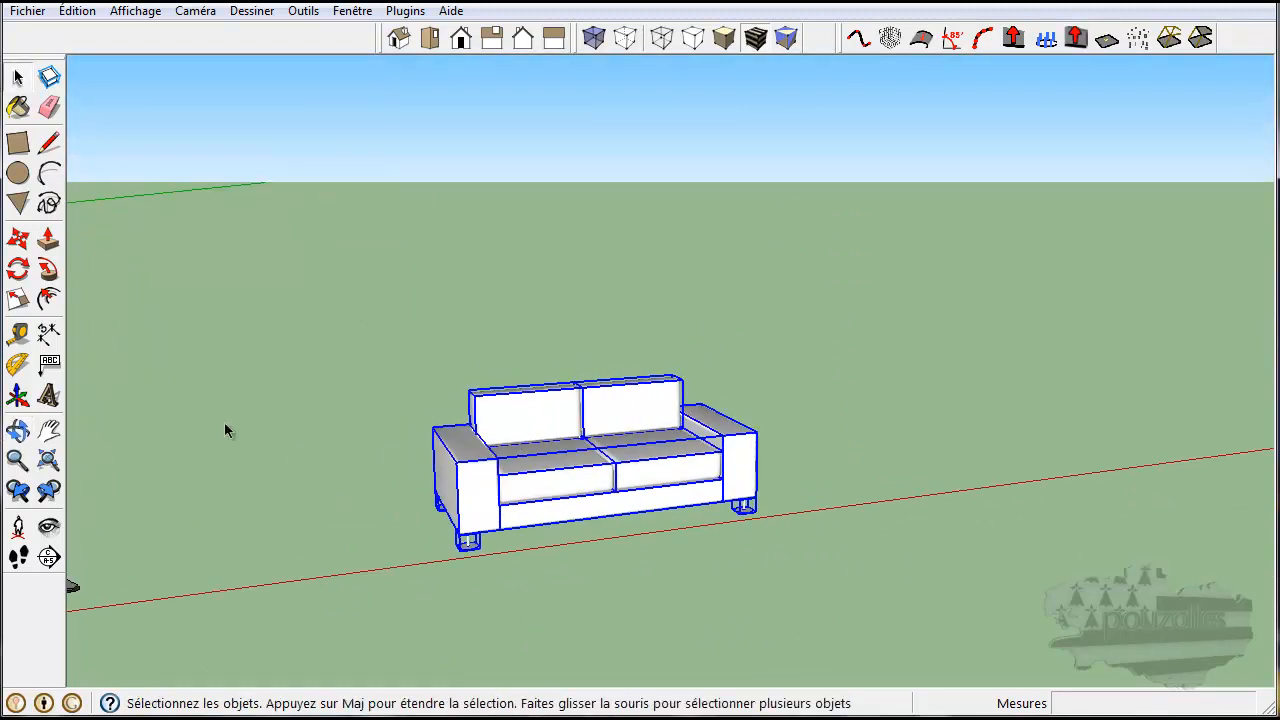
left_click(17, 298)
middle_click_drag(820, 586, 566, 600)
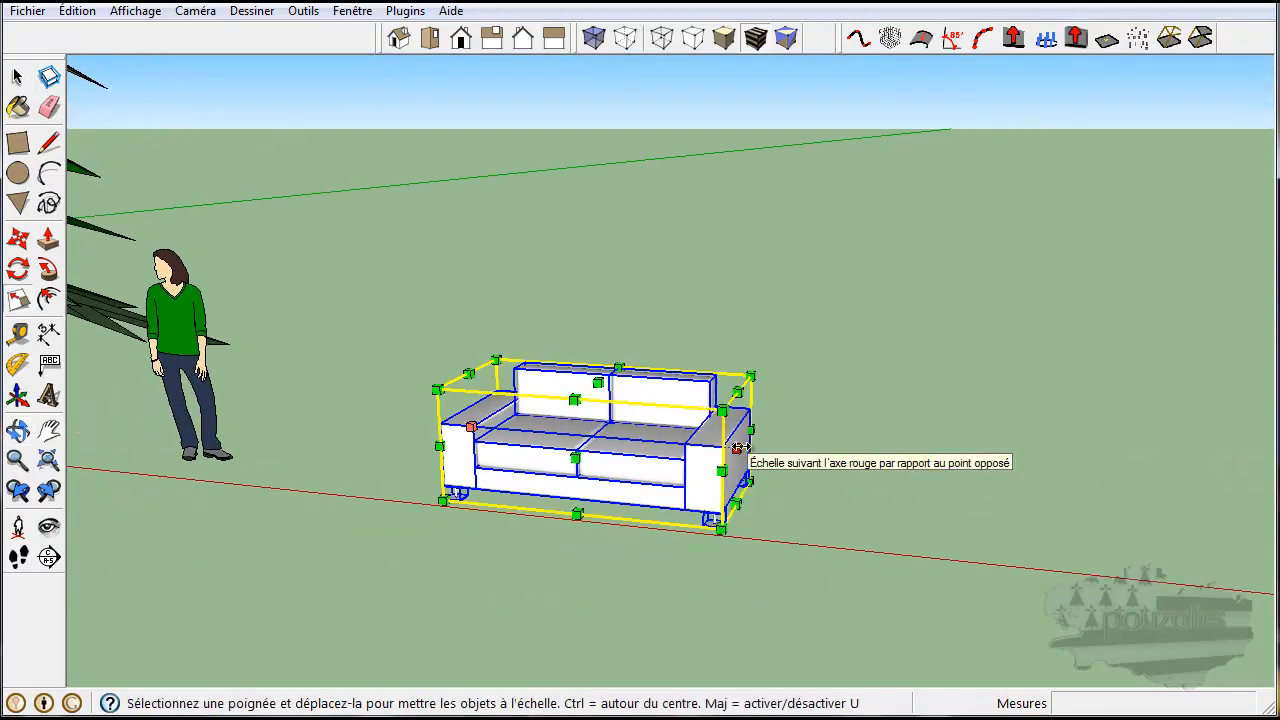
left_click_drag(722, 410, 864, 268)
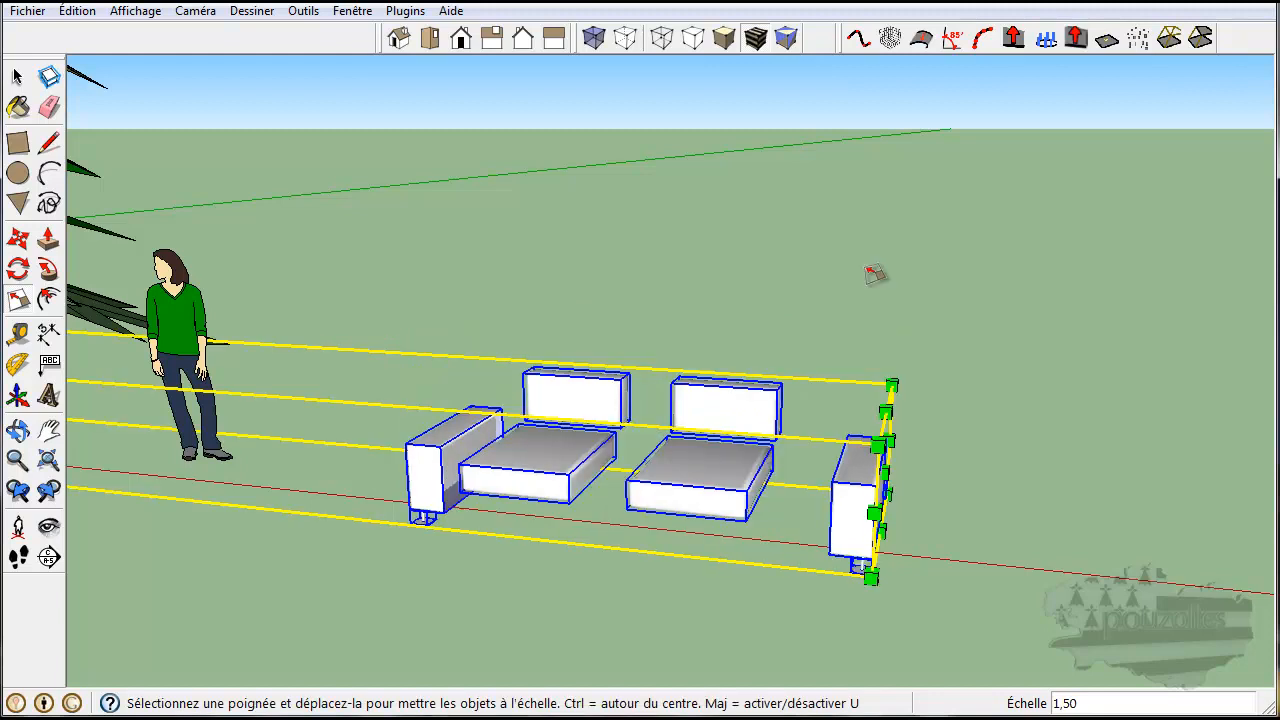
Examine where the scaled sofa parts ended up along the red axis, from the origin back to the cushions and armrests.
scroll(651, 630, "down", 4)
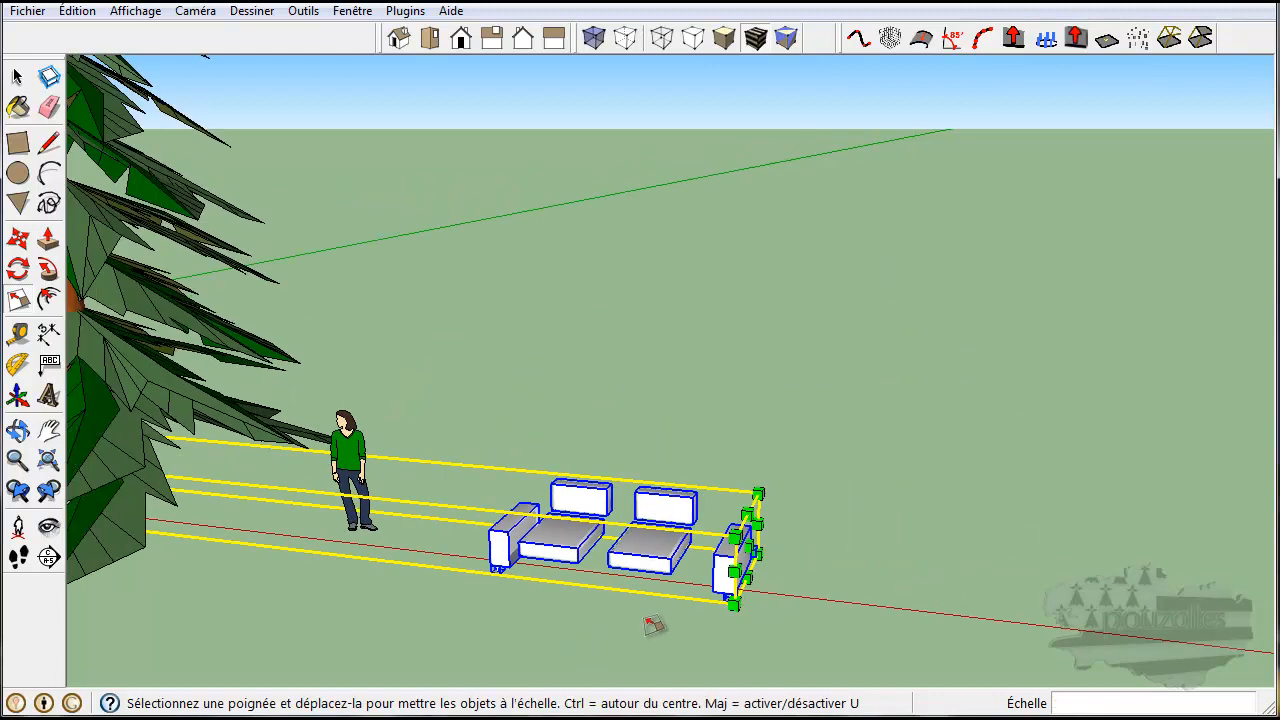
middle_click_drag(451, 623, 438, 613)
scroll(512, 585, "down", 2)
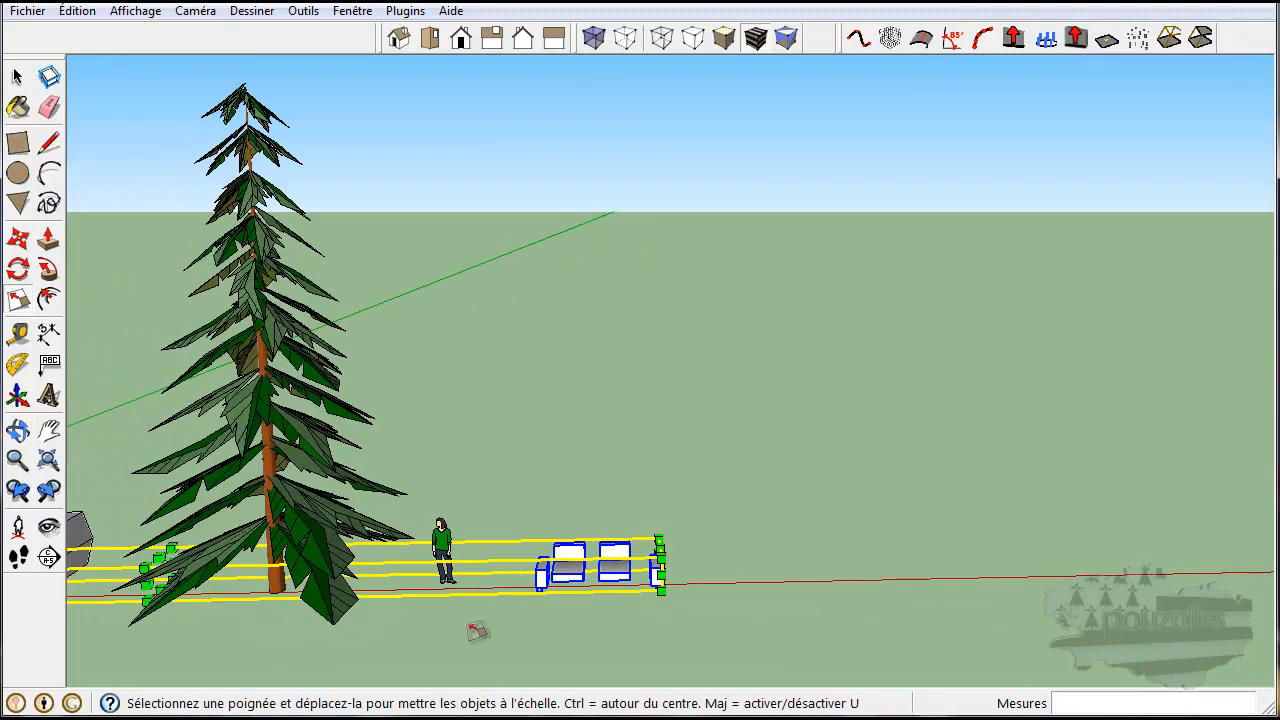
scroll(485, 622, "down", 2)
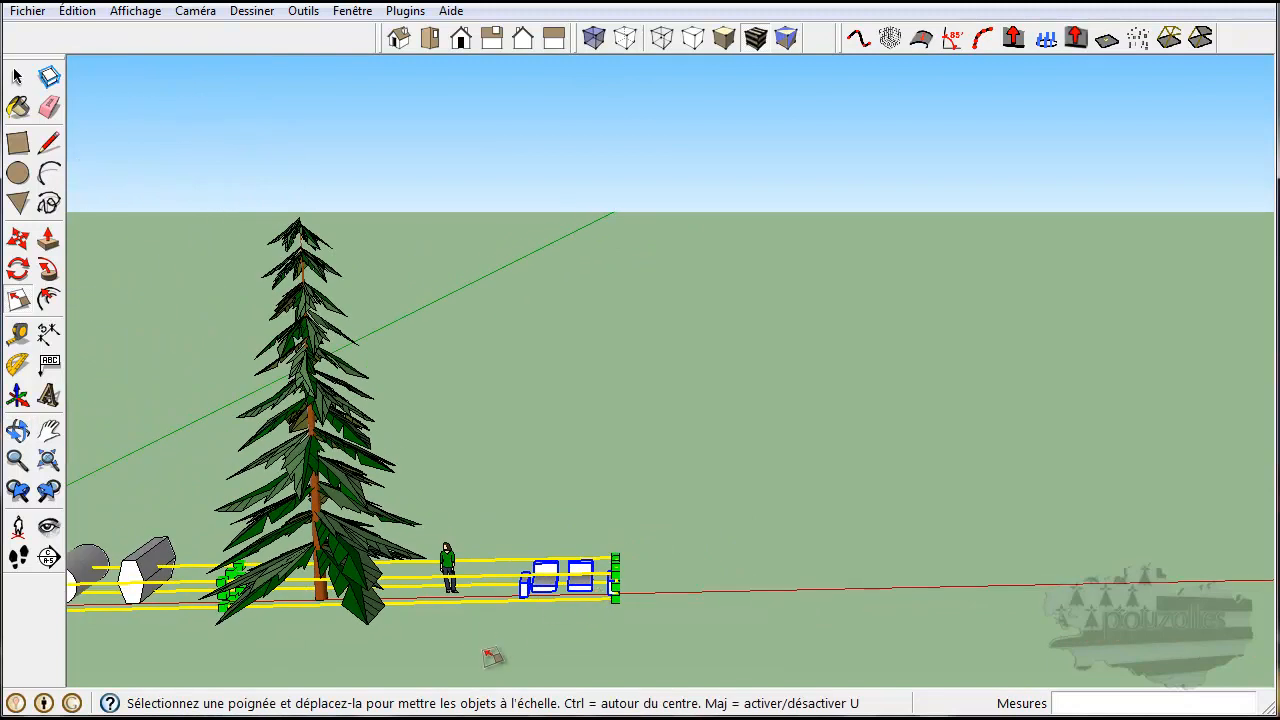
middle_click_drag(492, 655, 348, 543)
scroll(290, 550, "up", 5)
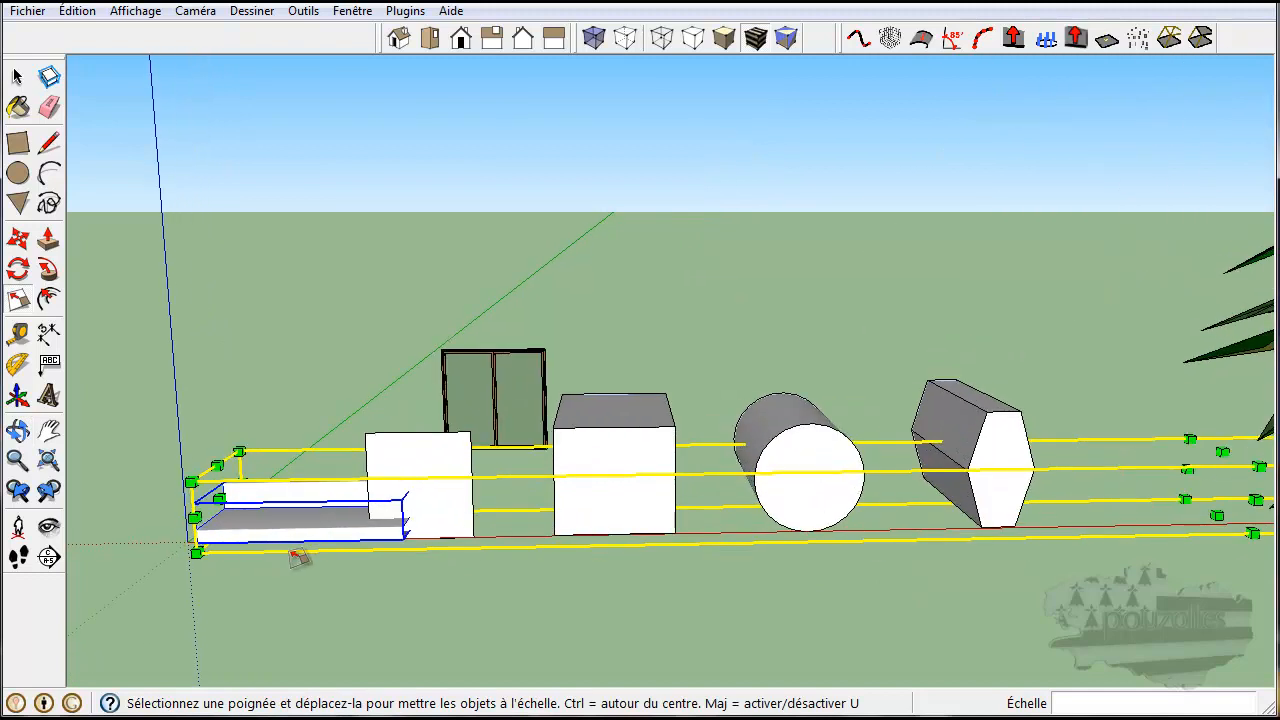
scroll(296, 556, "down", 2)
scroll(490, 575, "down", 2)
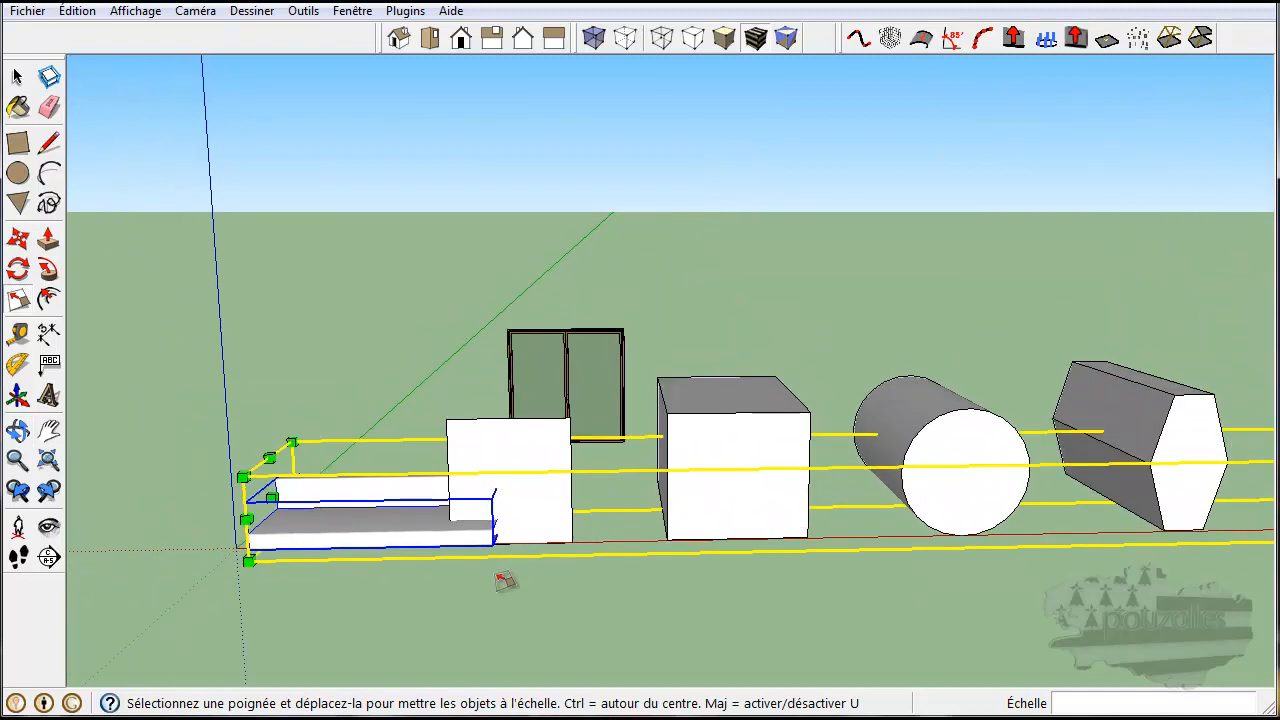
scroll(506, 580, "up", 1)
middle_click_drag(686, 594, 354, 557)
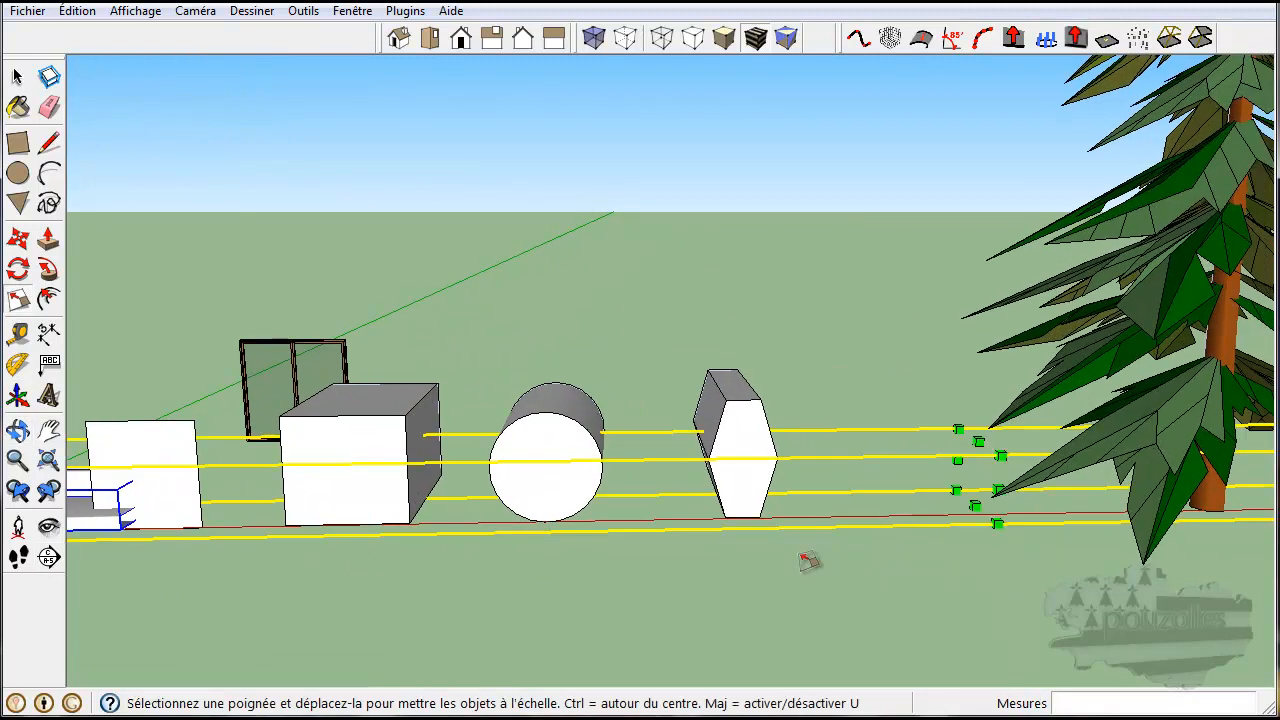
middle_click_drag(1150, 578, 100, 530)
middle_click_drag(1158, 522, 651, 546)
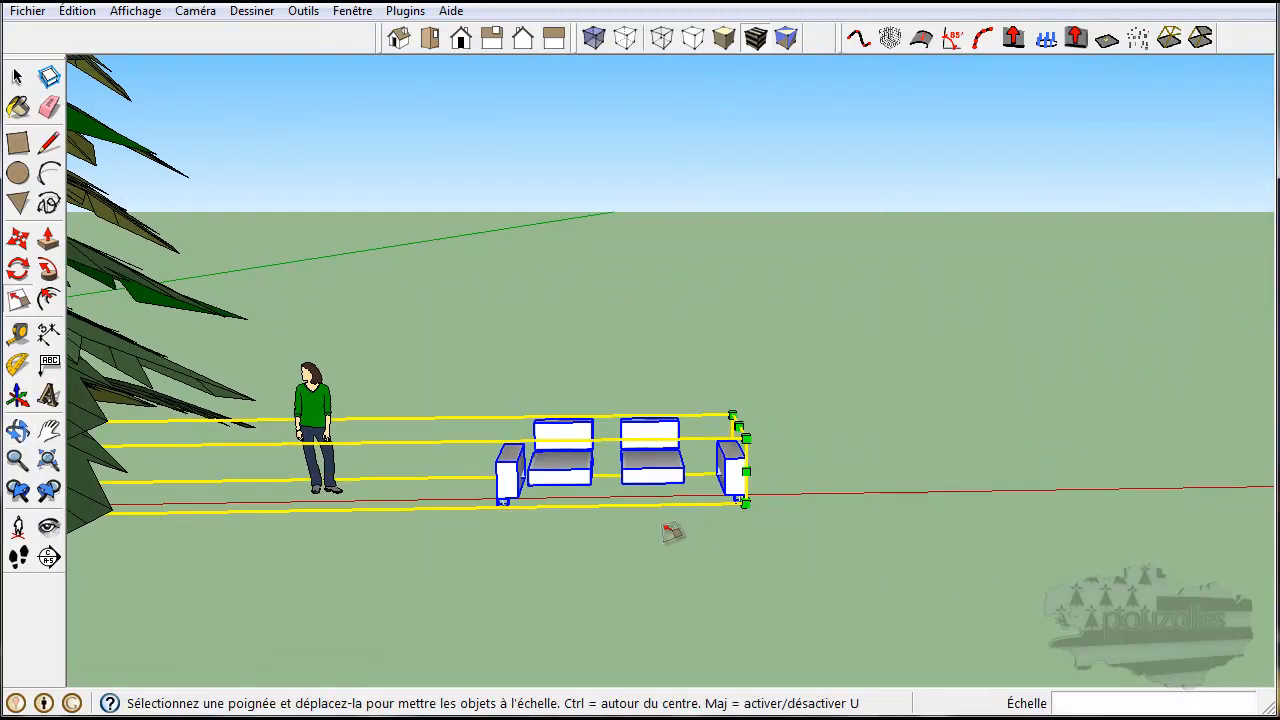
scroll(634, 470, "up", 8)
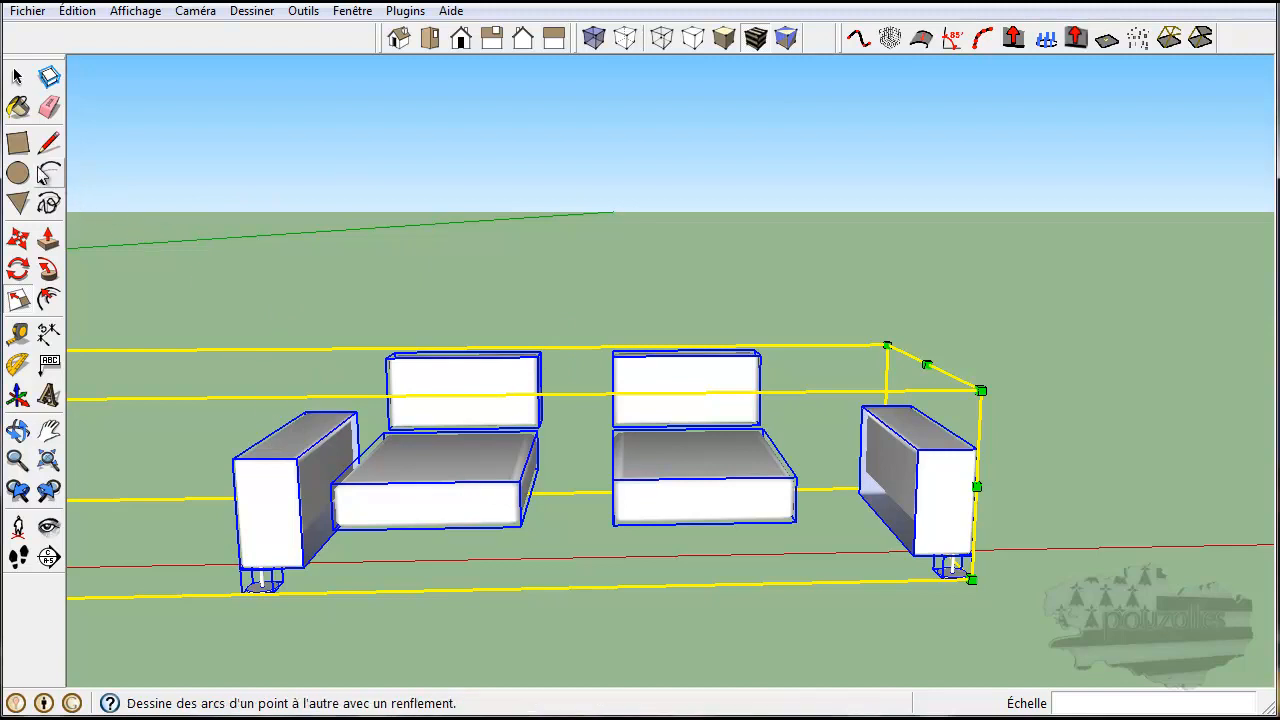
Try Push/Pull on the left seat cushion from outside its component, with the cushion selected as well.
left_click(50, 240)
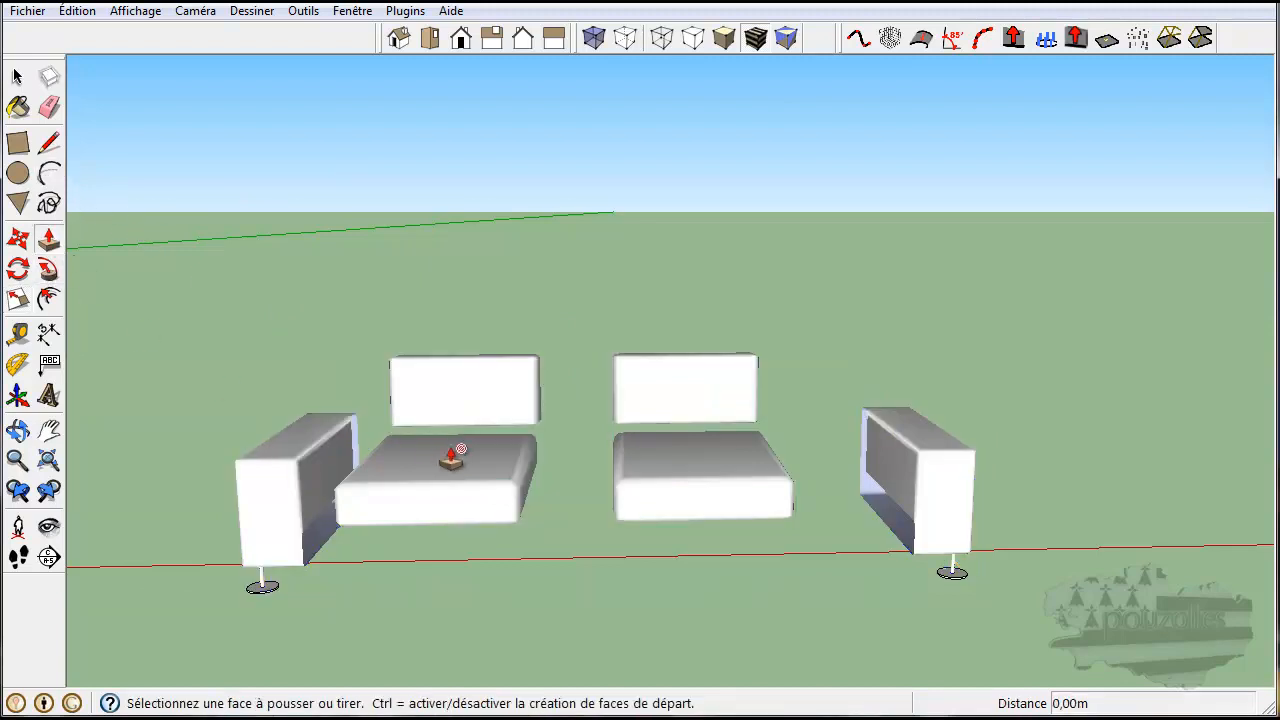
left_click(14, 78)
left_click(425, 480)
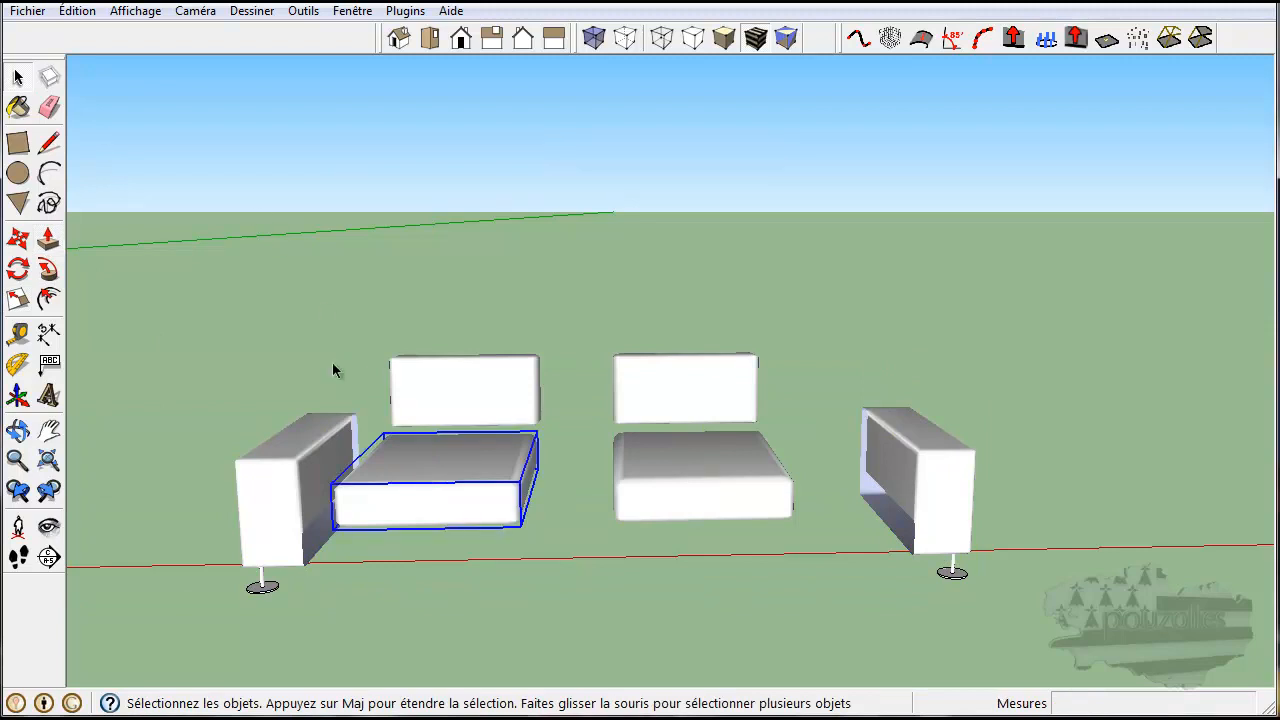
left_click(48, 240)
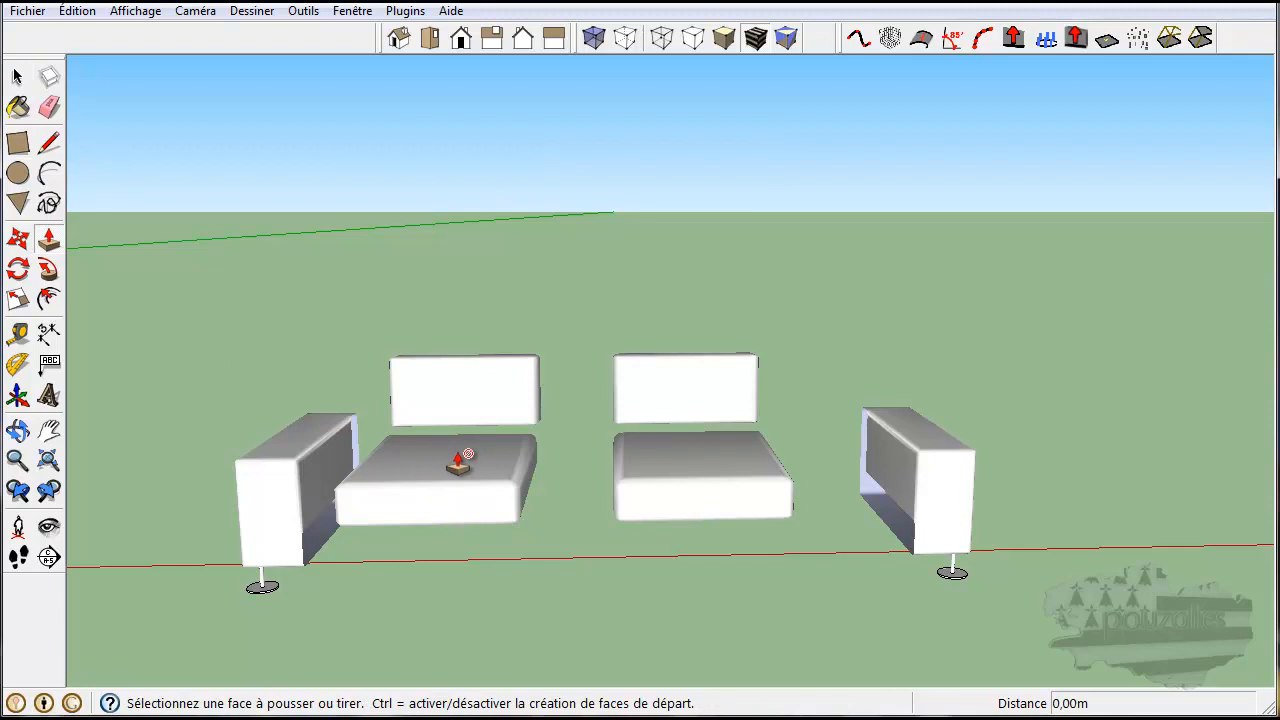
Undo the scaling of the sofa parts, try Push/Pull inside the opened left seat cushion, and leave its editing context.
scroll(455, 461, "down", 2)
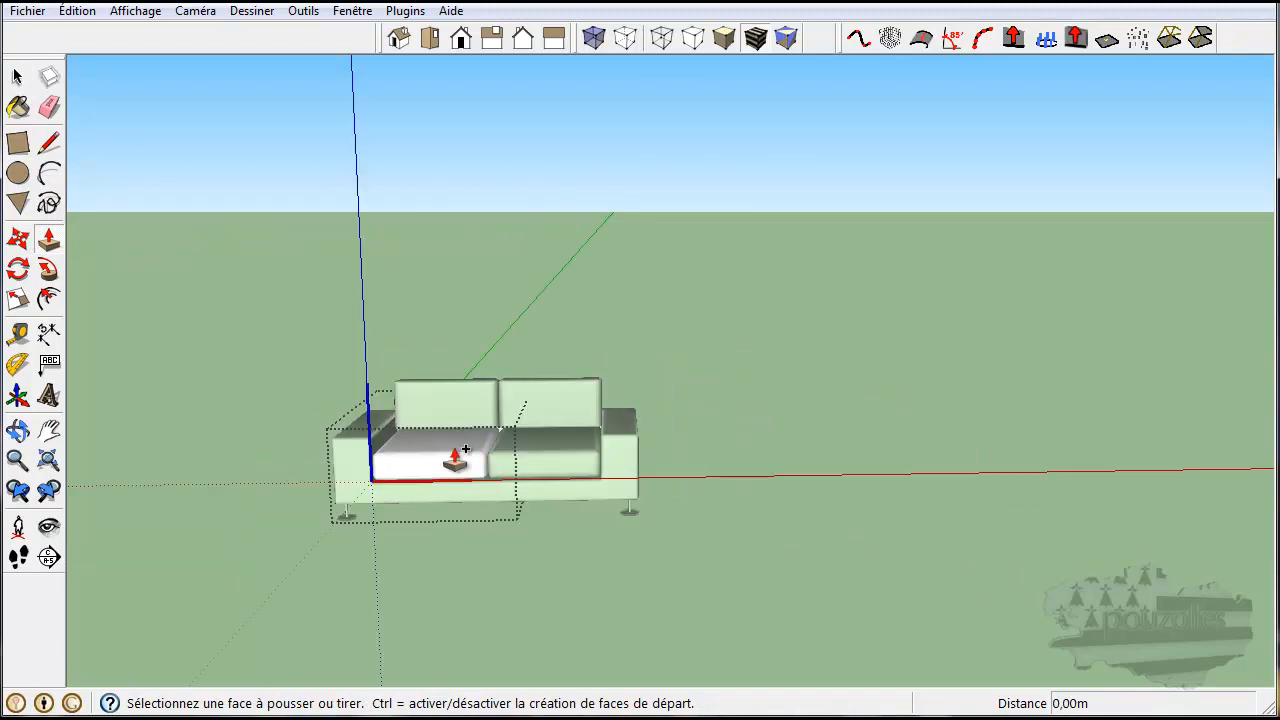
left_click(17, 76)
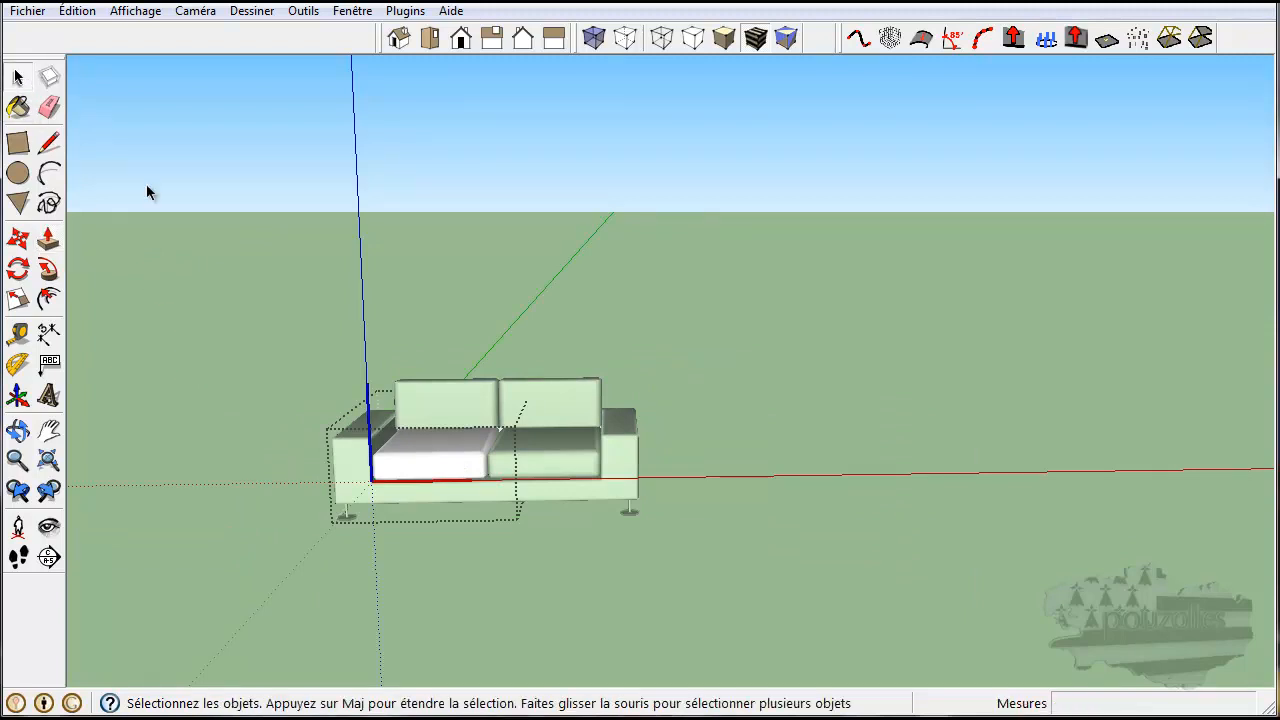
left_click(181, 264)
Select the two-pane window behind the box and enlarge it in width and height with the Scale tool from its upper right corner.
scroll(188, 318, "down", 1)
middle_click_drag(194, 325, 980, 447)
middle_click_drag(94, 392, 960, 474, "shift")
middle_click_drag(296, 440, 940, 449, "shift")
scroll(630, 530, "up", 6)
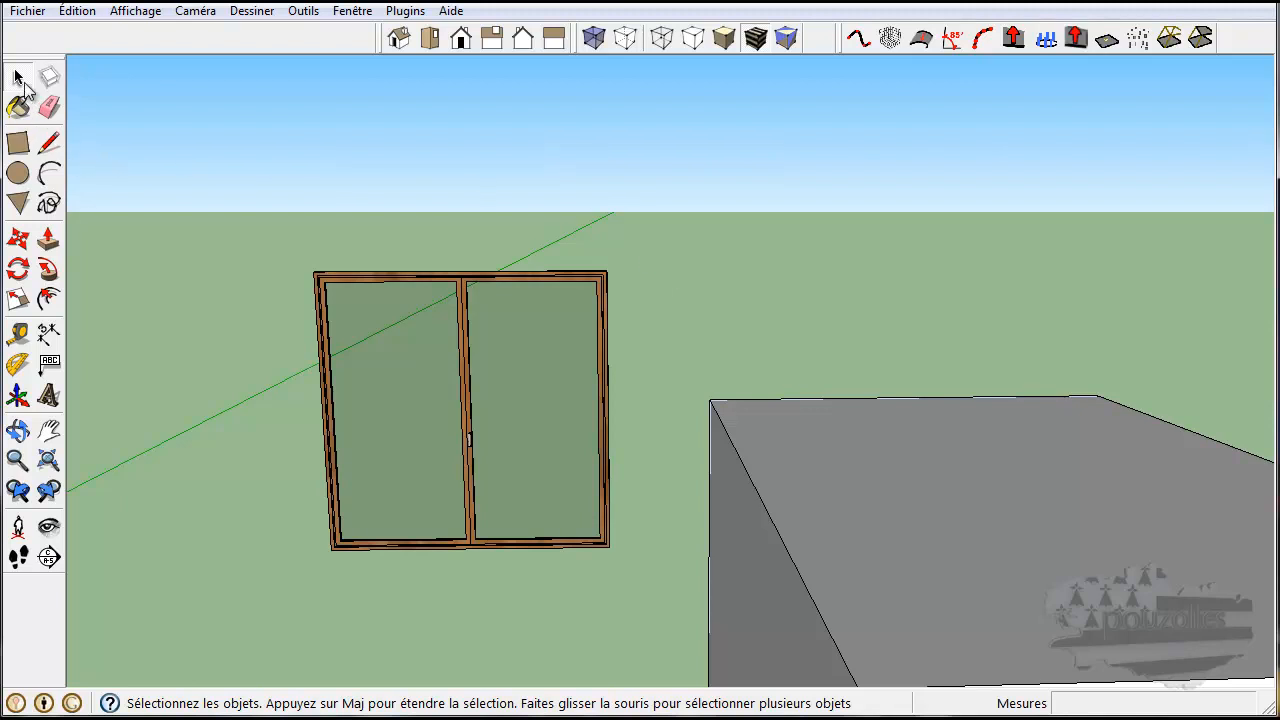
left_click(427, 283)
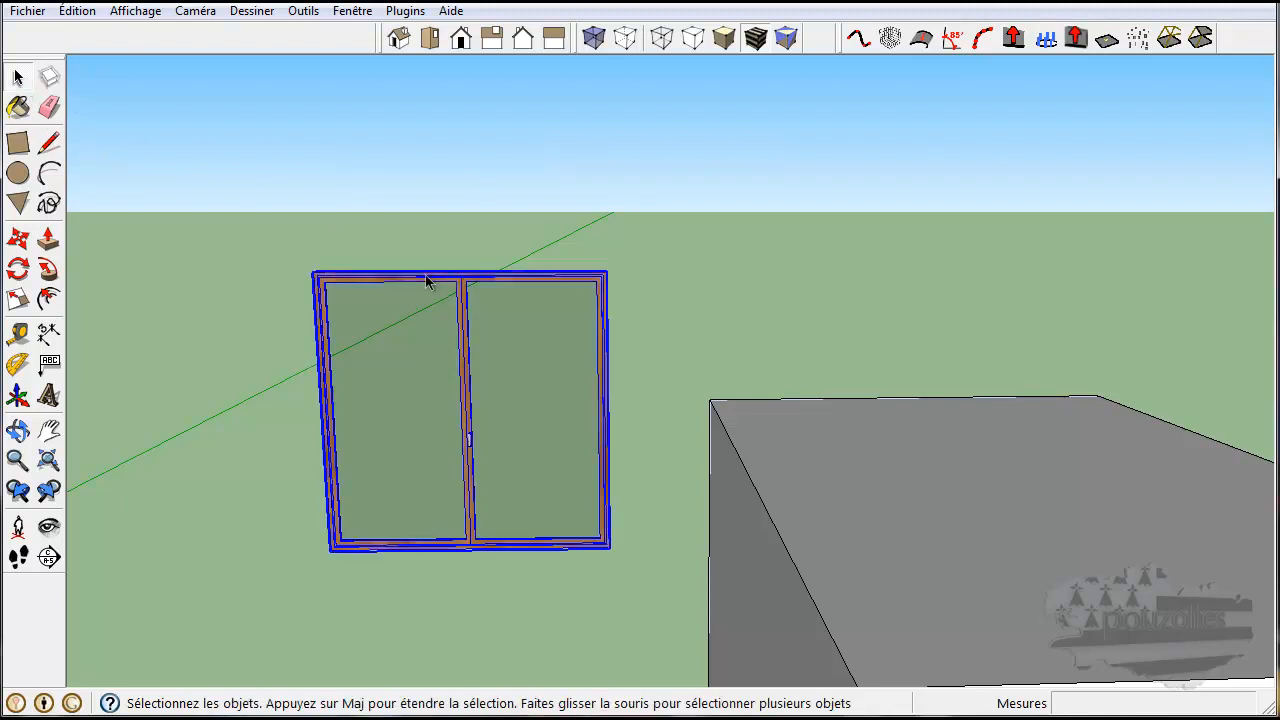
left_click(18, 300)
middle_click_drag(680, 366, 334, 466)
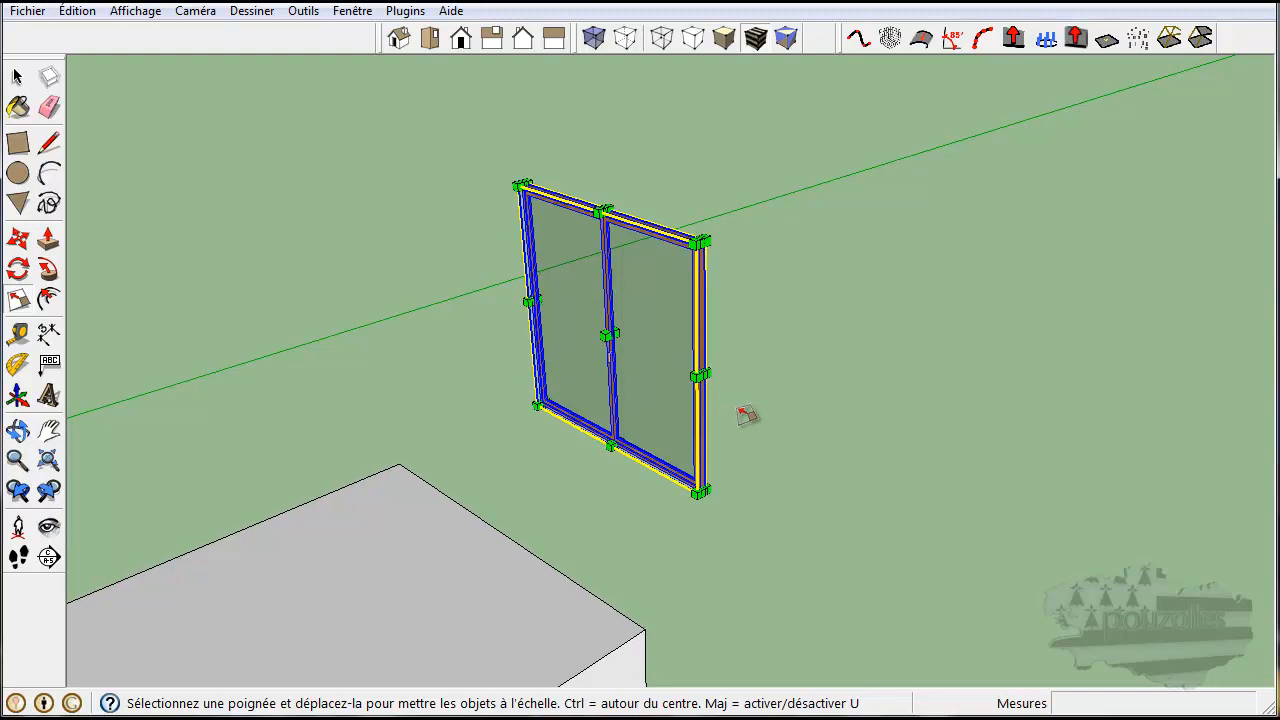
scroll(706, 428, "up", 3)
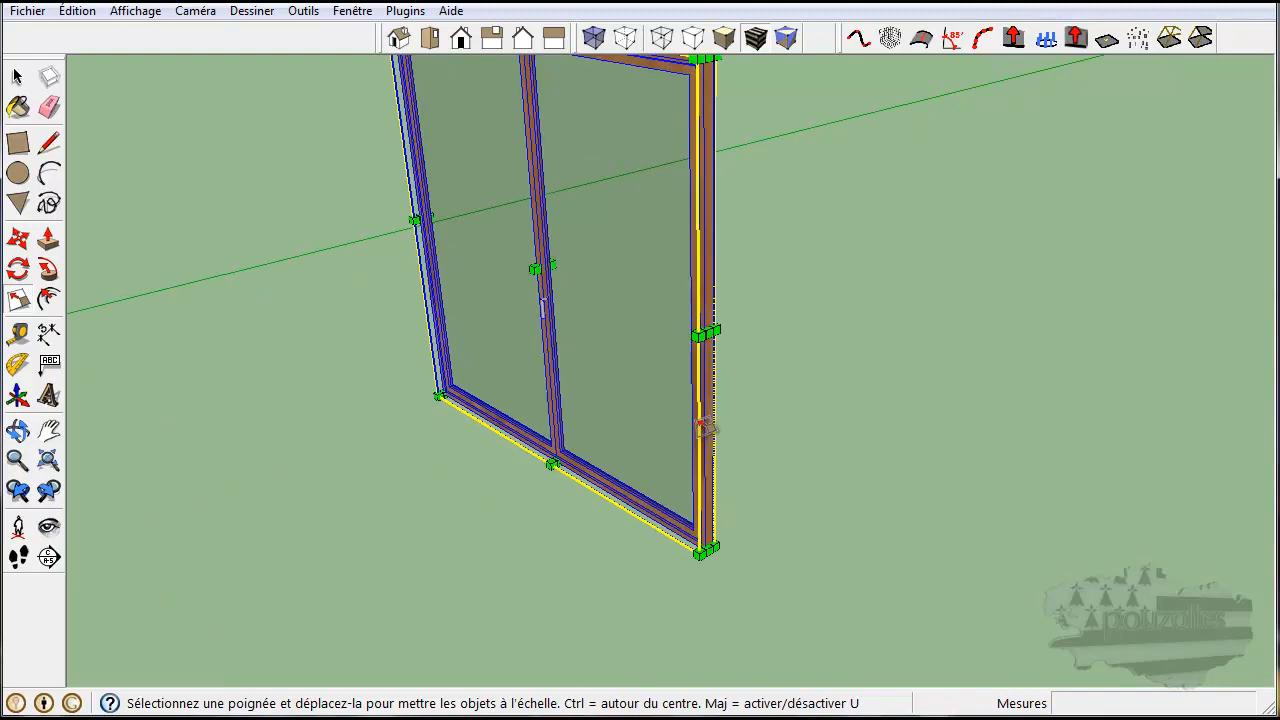
middle_click_drag(706, 428, 740, 530)
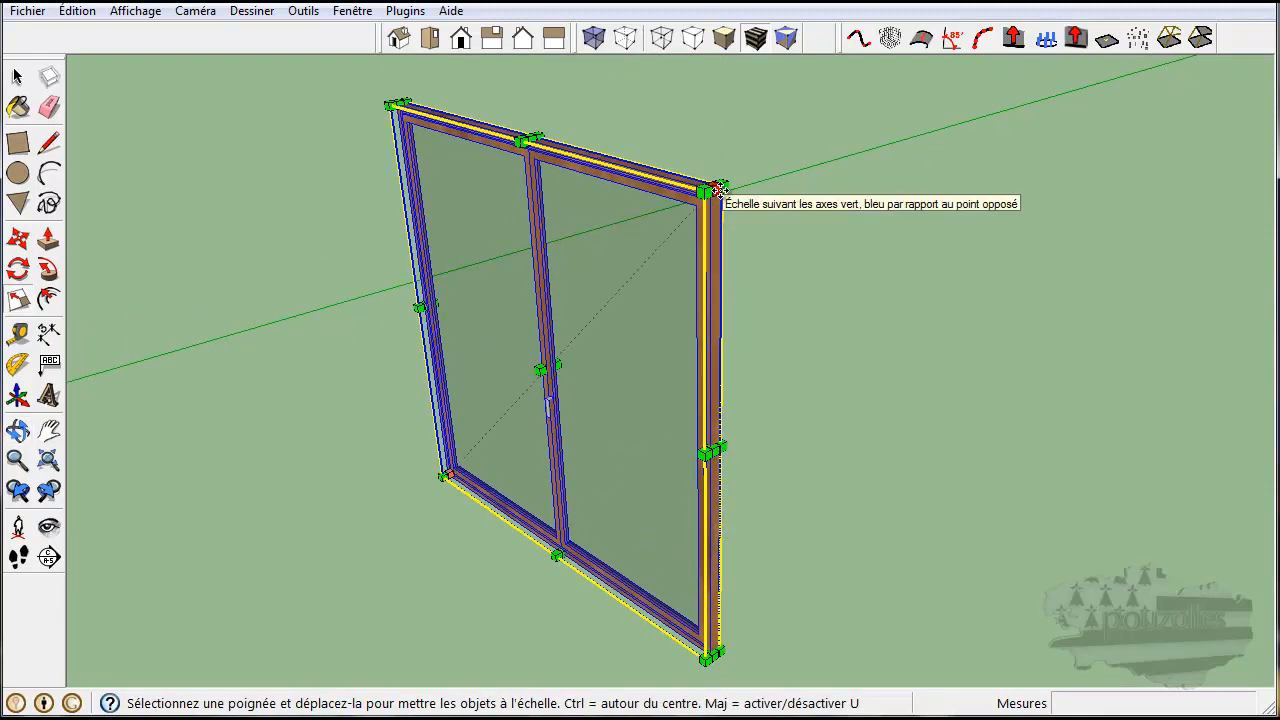
left_click_drag(708, 193, 900, 170)
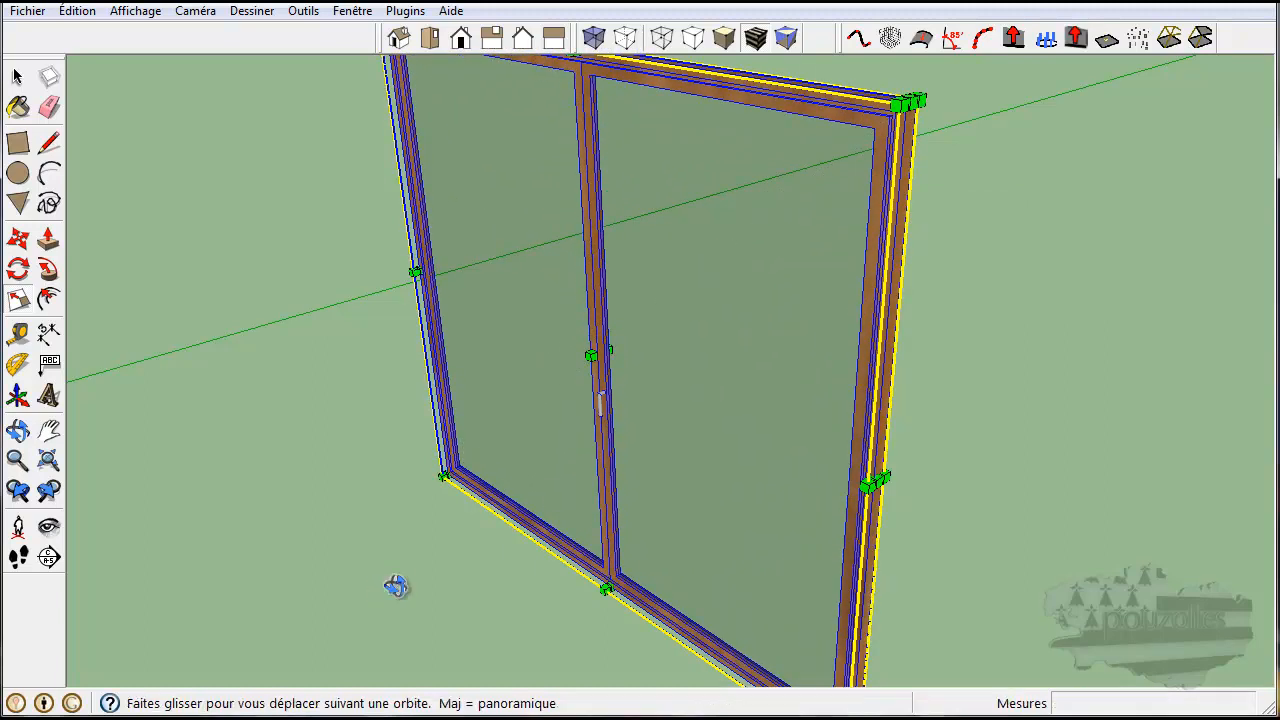
Check the enlarged window's frame from the front and undo its scaling.
middle_click_drag(380, 590, 691, 466)
scroll(694, 463, "down", 2)
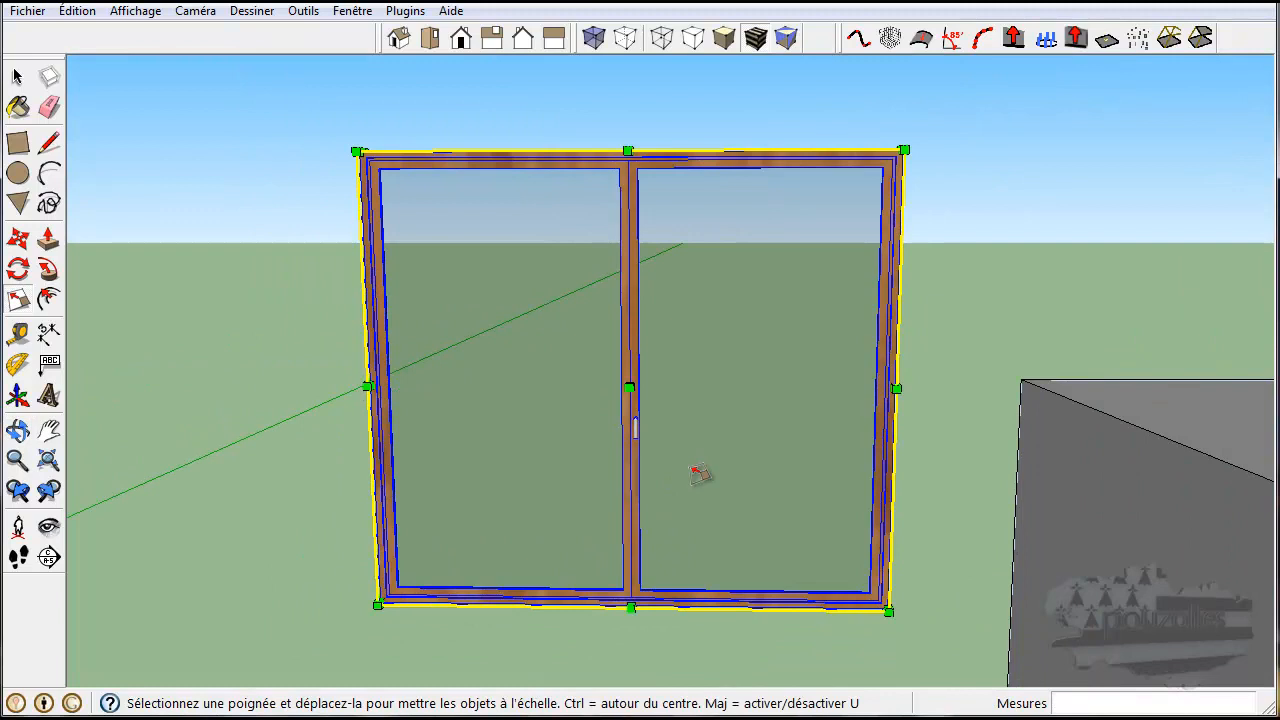
middle_click_drag(946, 449, 863, 611)
key("s")
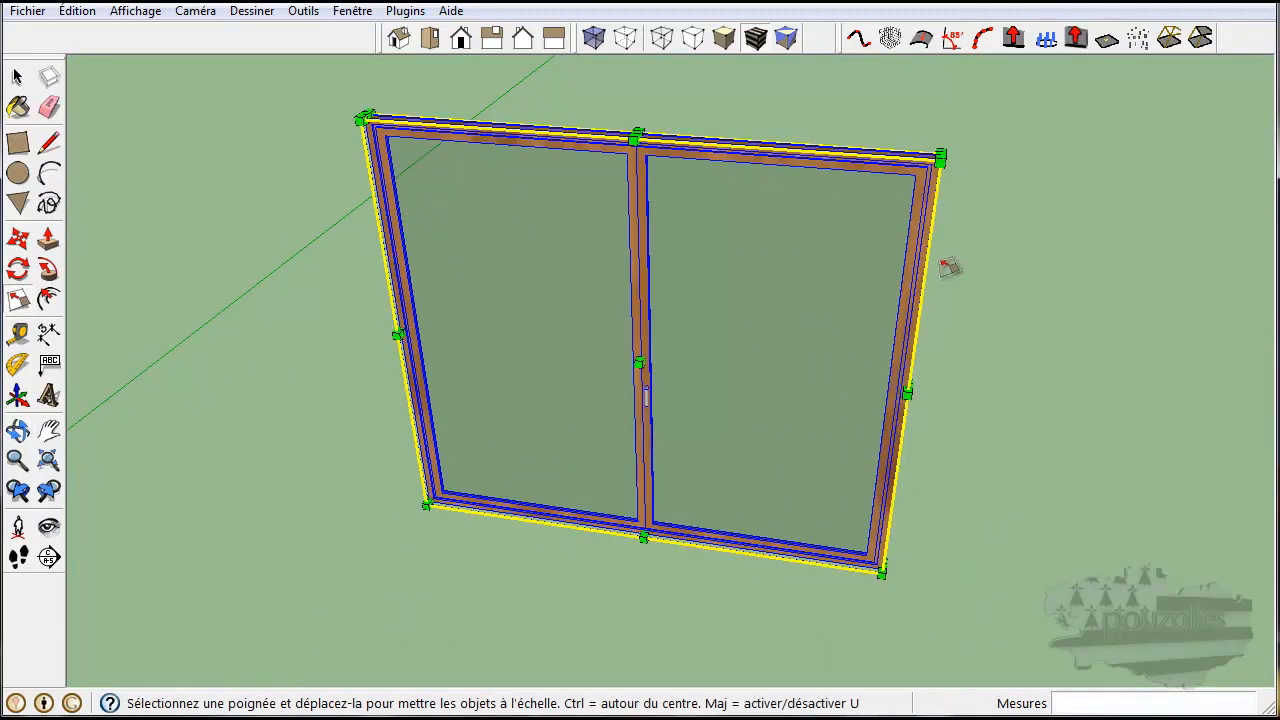
key("ctrl+z")
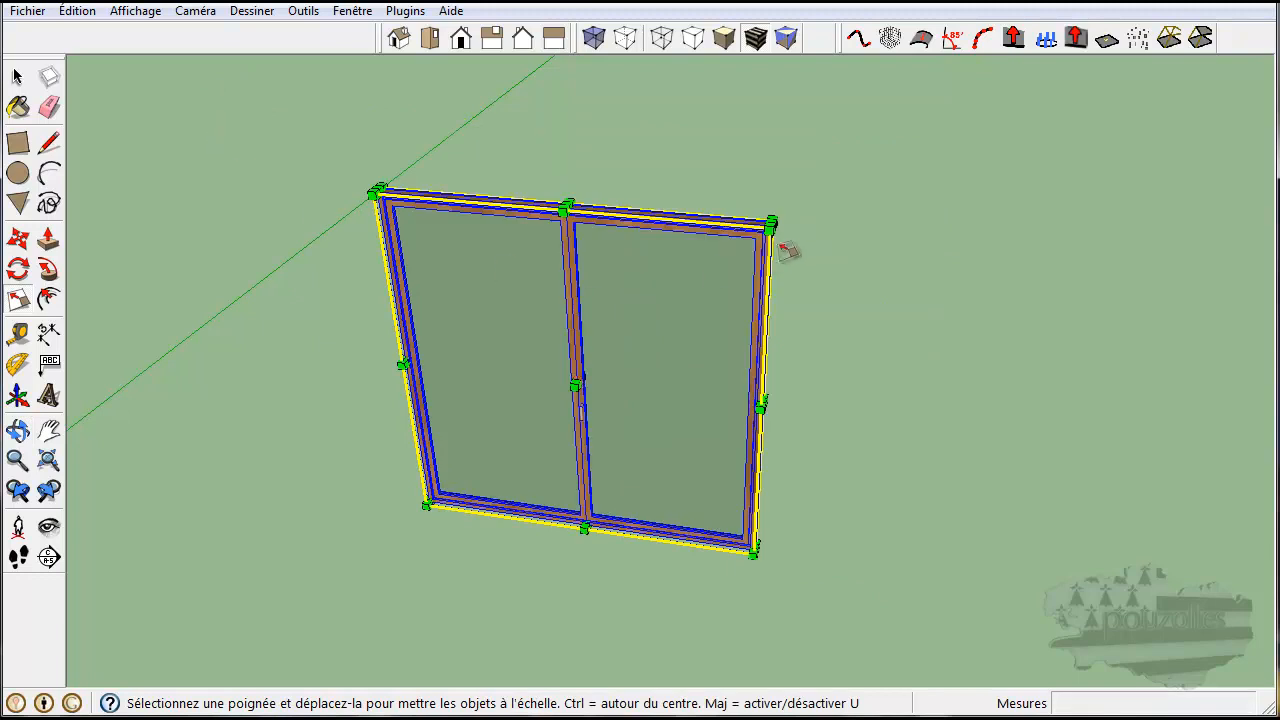
Try to enlarge the window about its centre from its upper right corner handle and undo the scaling.
middle_click_drag(808, 245, 778, 272)
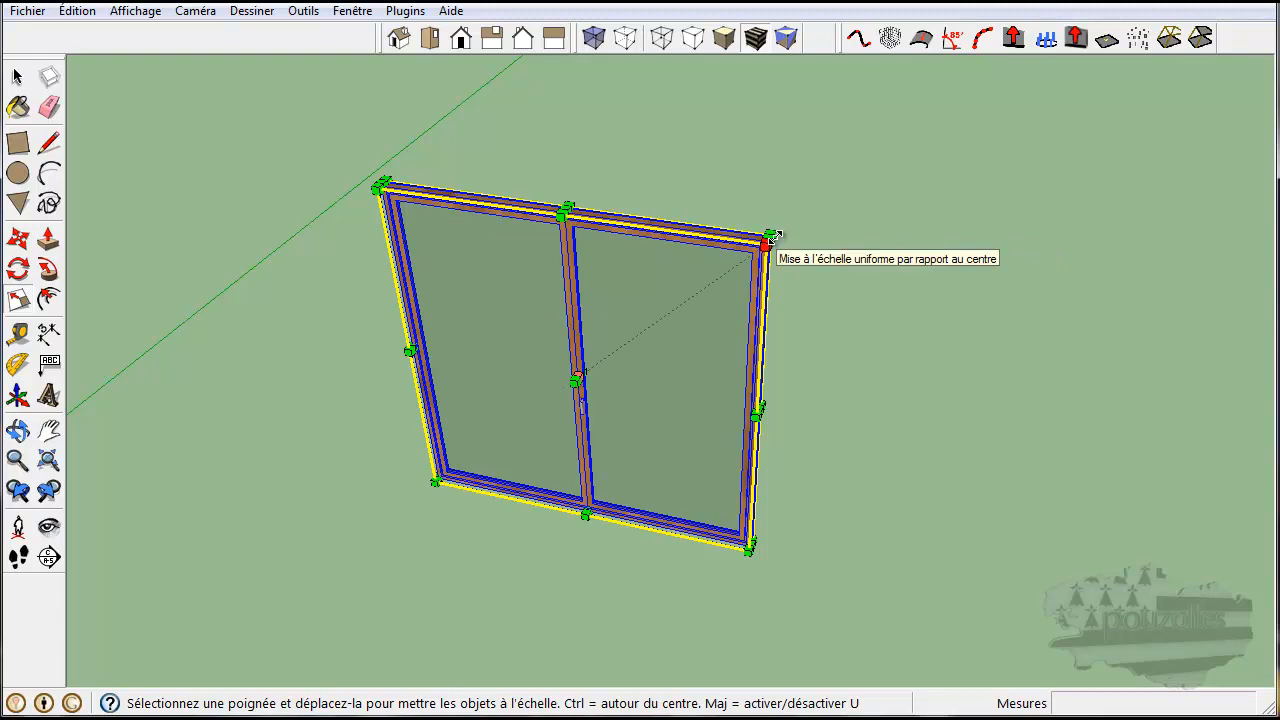
left_click(773, 235)
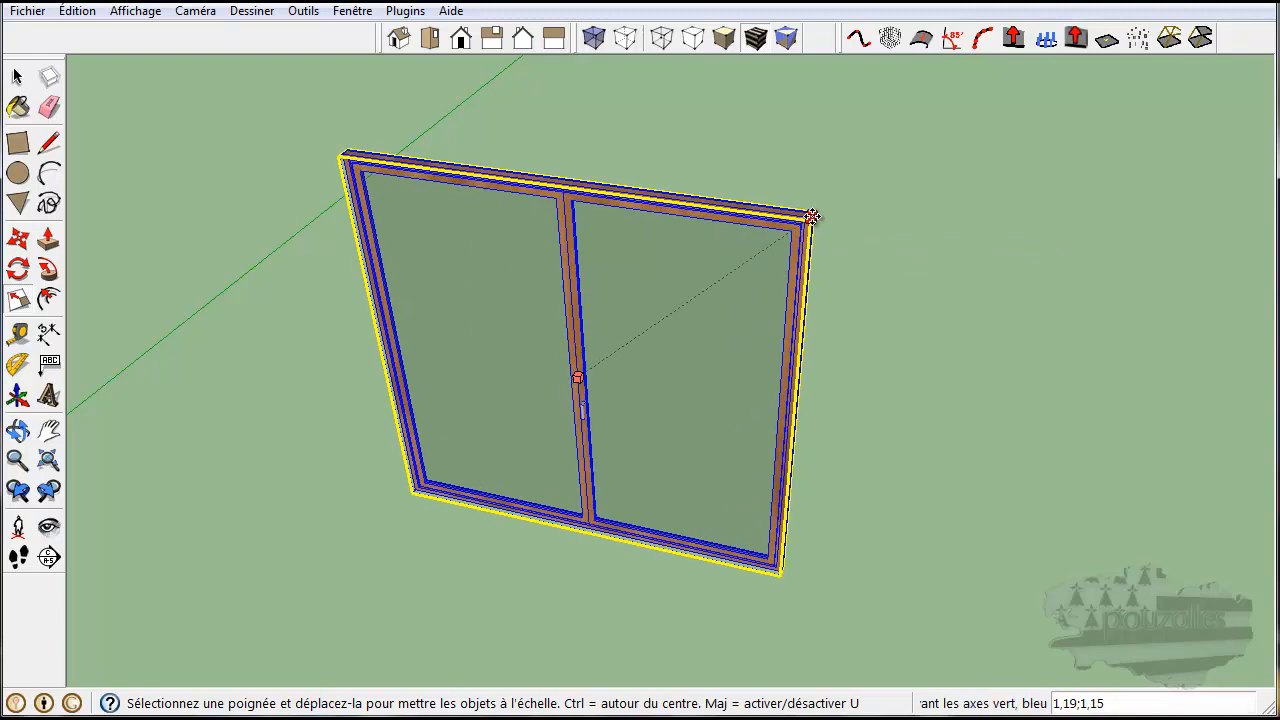
left_click(895, 148)
middle_click_drag(943, 360, 1006, 208)
key("ctrl+z")
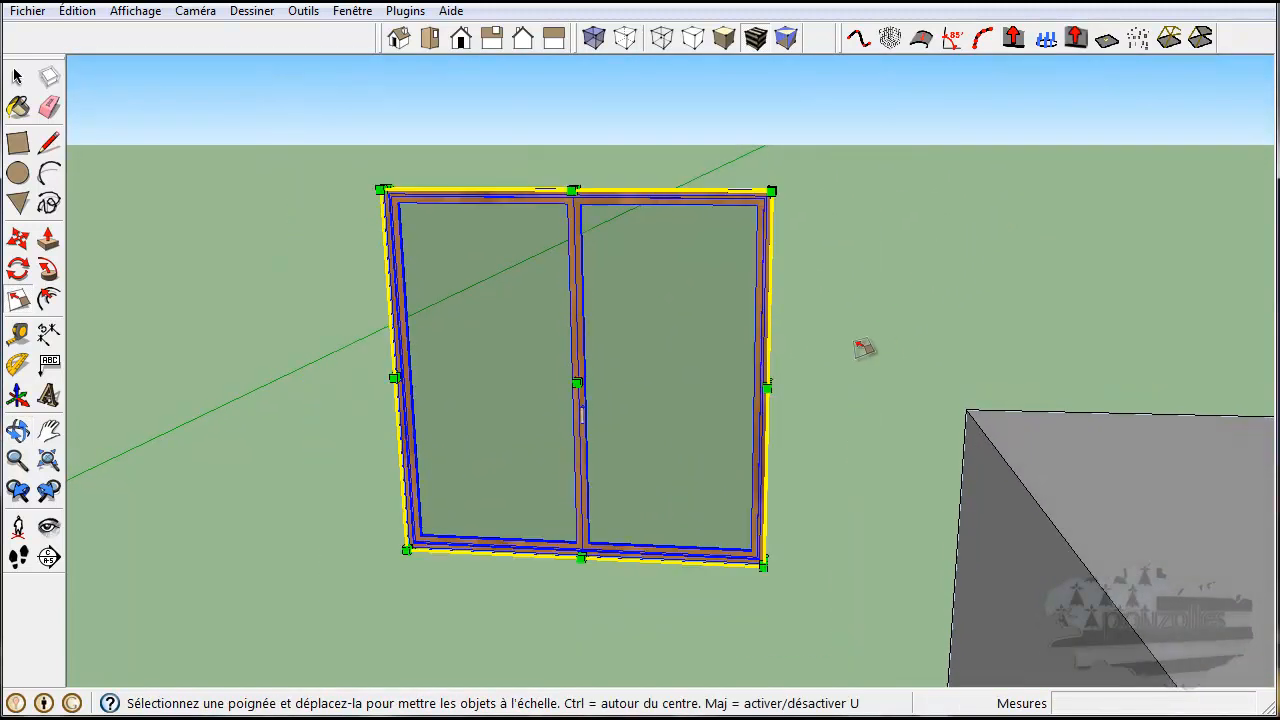
key("ctrl+z")
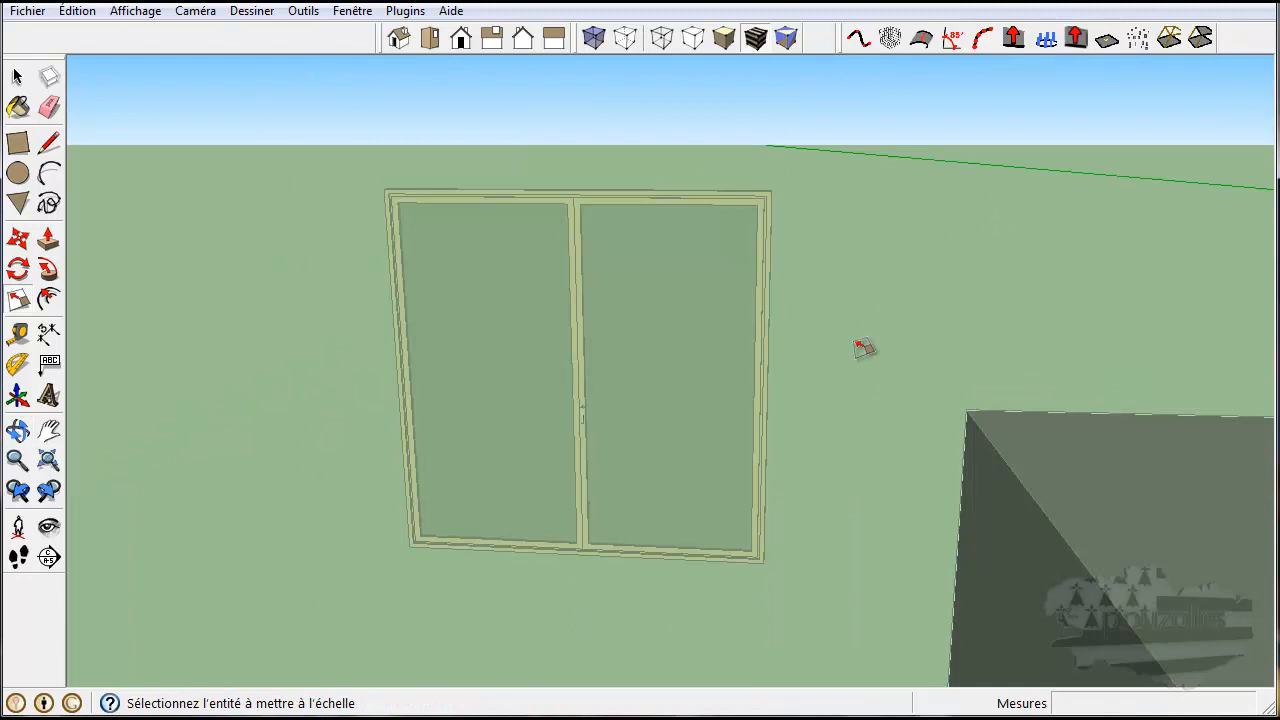
Select the window and stretch it in height from its upper middle handle with the Scale tool.
left_click(17, 77)
left_click(308, 295)
middle_click_drag(818, 404, 772, 388)
left_click(772, 388)
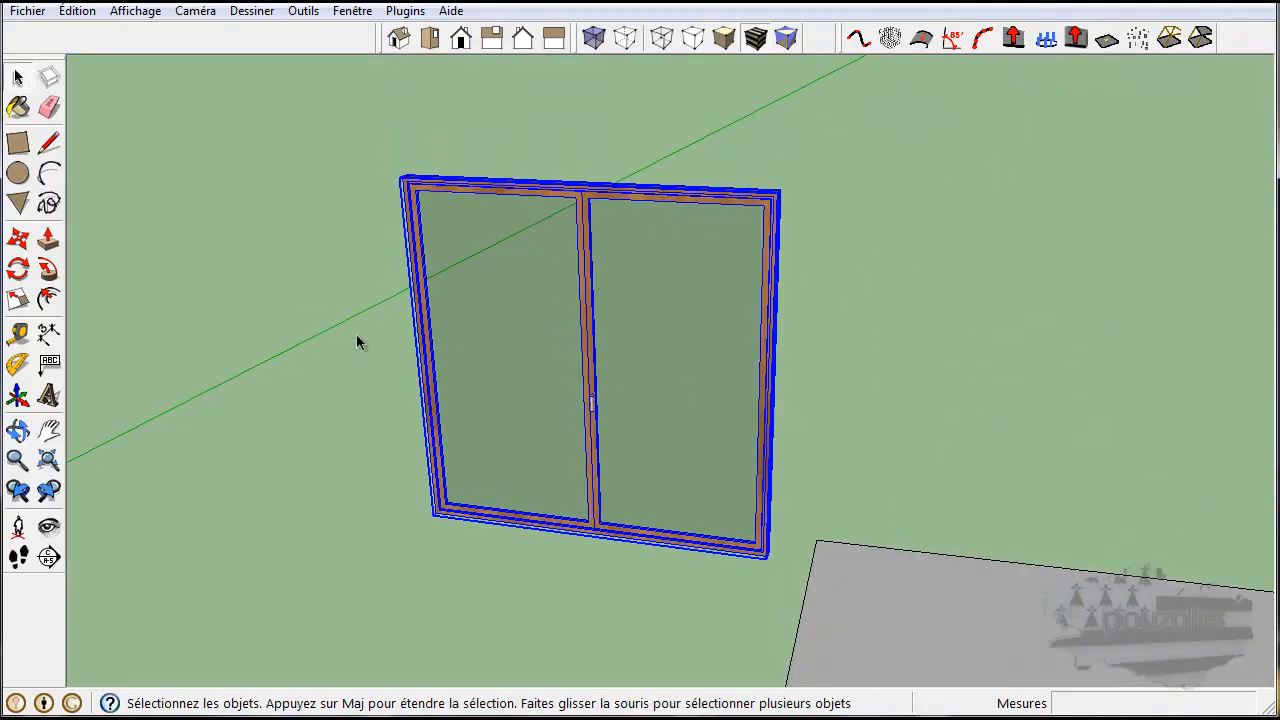
left_click(18, 298)
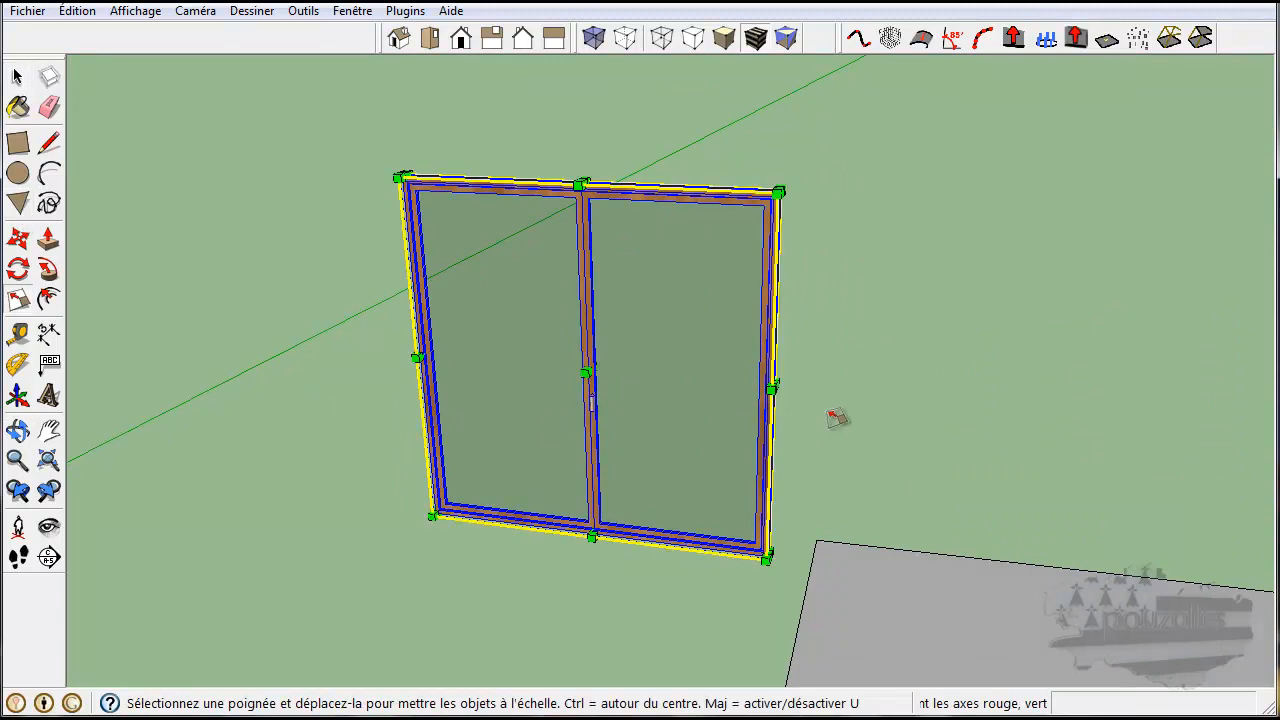
middle_click_drag(642, 242, 660, 409)
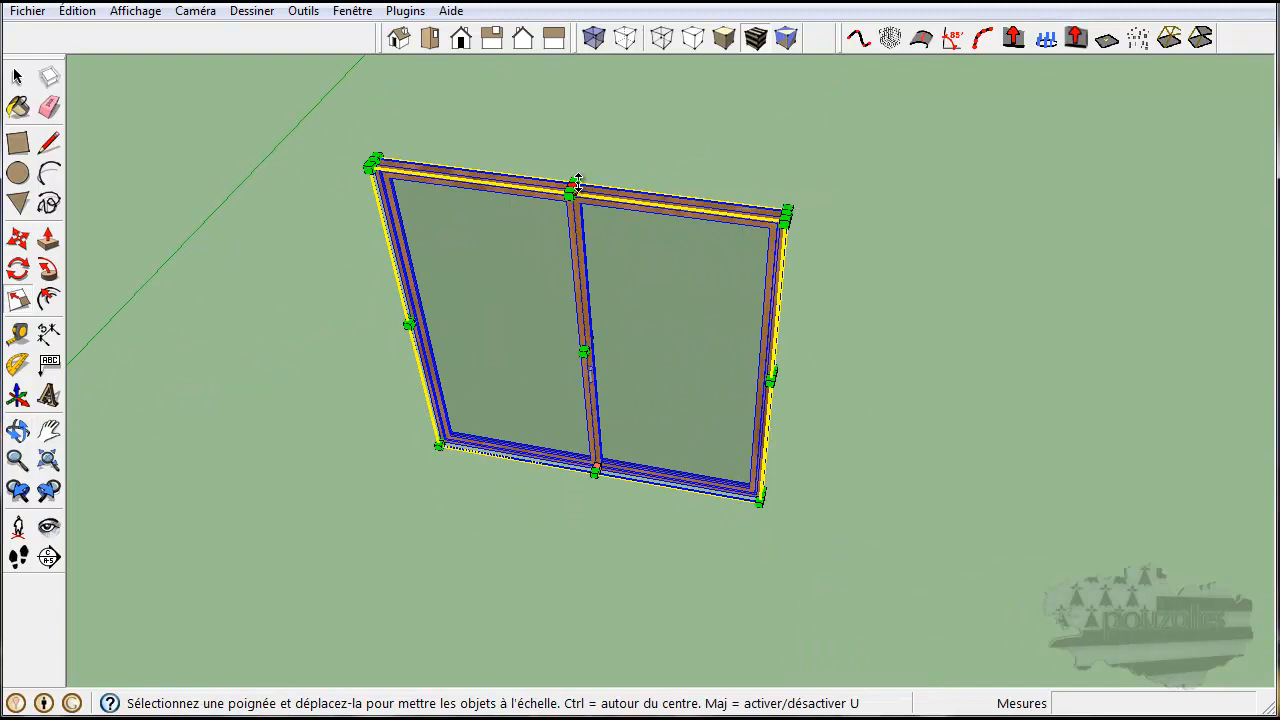
left_click_drag(580, 180, 572, 118)
Check how the stretched window's frame is deformed, undo the height scaling, and compare with the original frame.
middle_click_drag(618, 448, 748, 275)
scroll(748, 275, "down", 3)
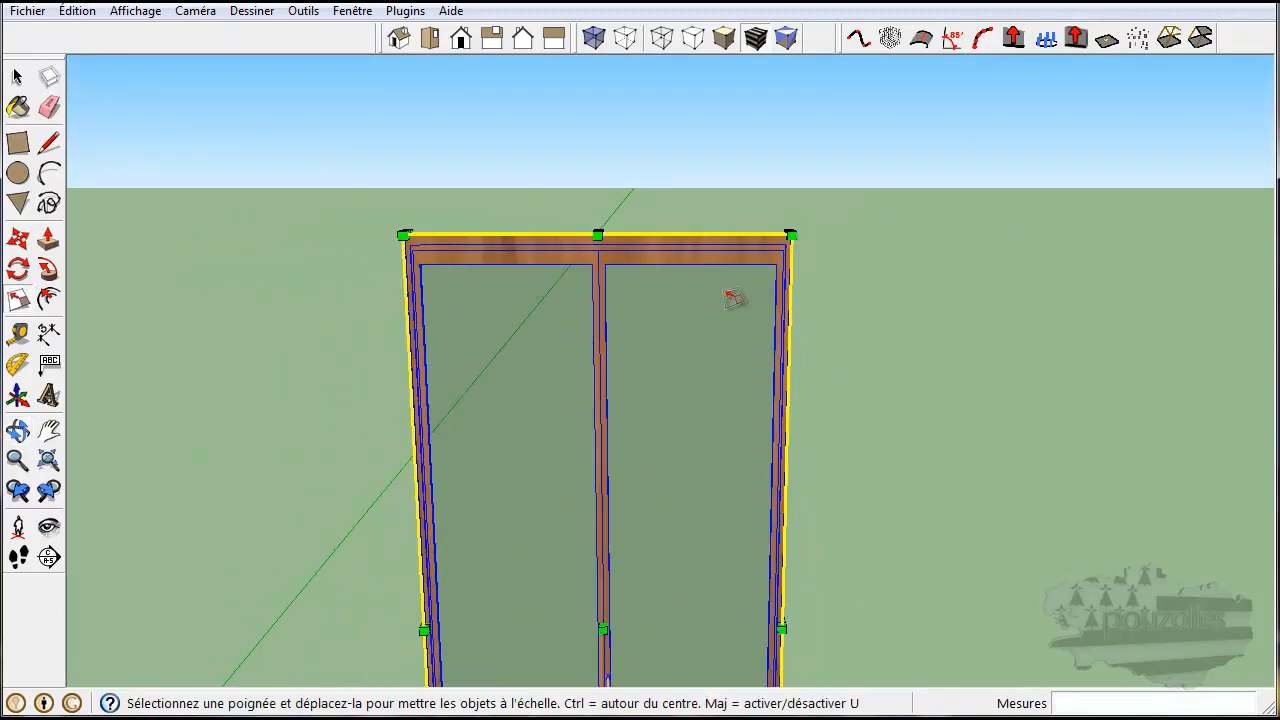
scroll(676, 363, "up", 2)
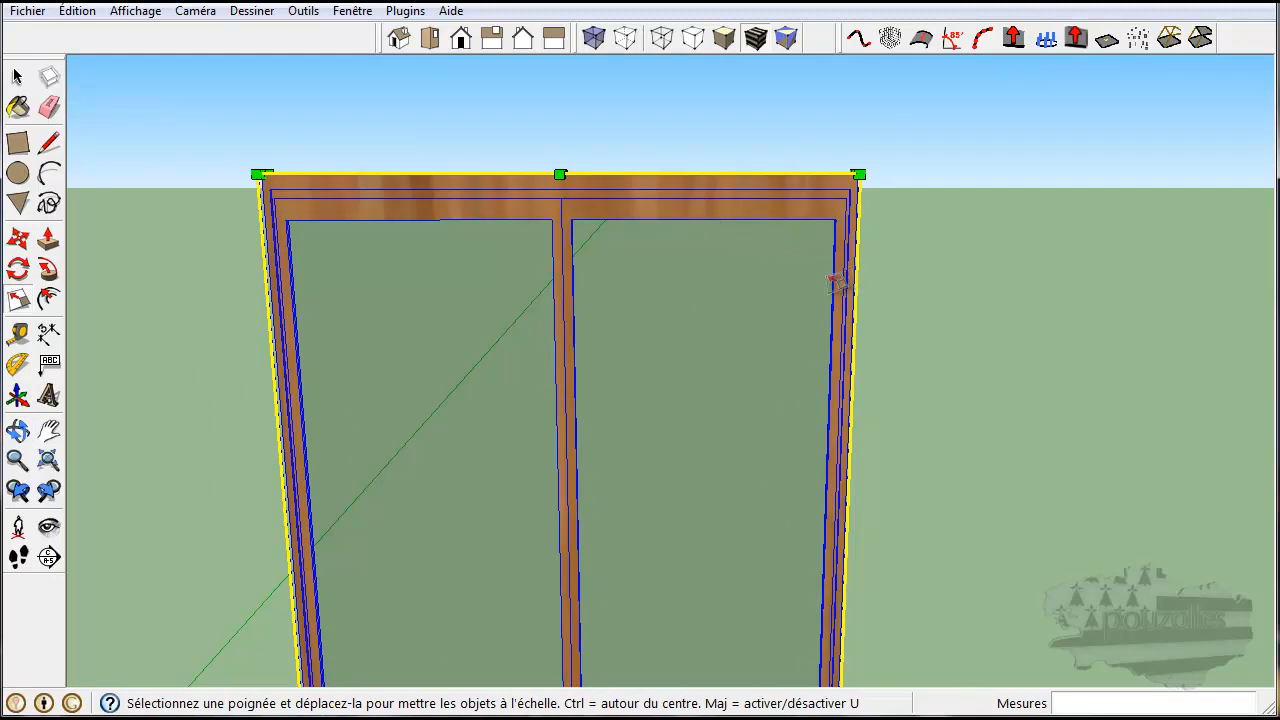
scroll(710, 348, "down", 3)
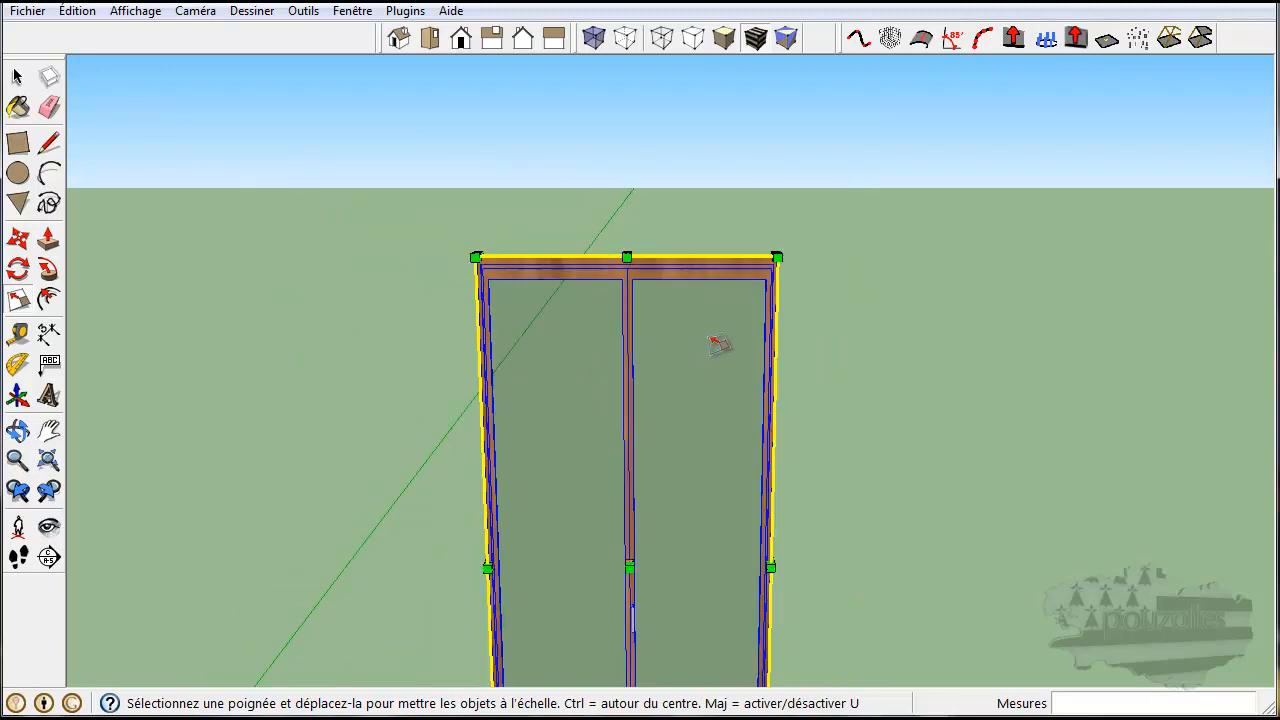
key("ctrl+z")
middle_click_drag(622, 650, 643, 434, "shift")
scroll(646, 470, "up", 2)
scroll(648, 492, "up", 1)
scroll(714, 403, "up", 1)
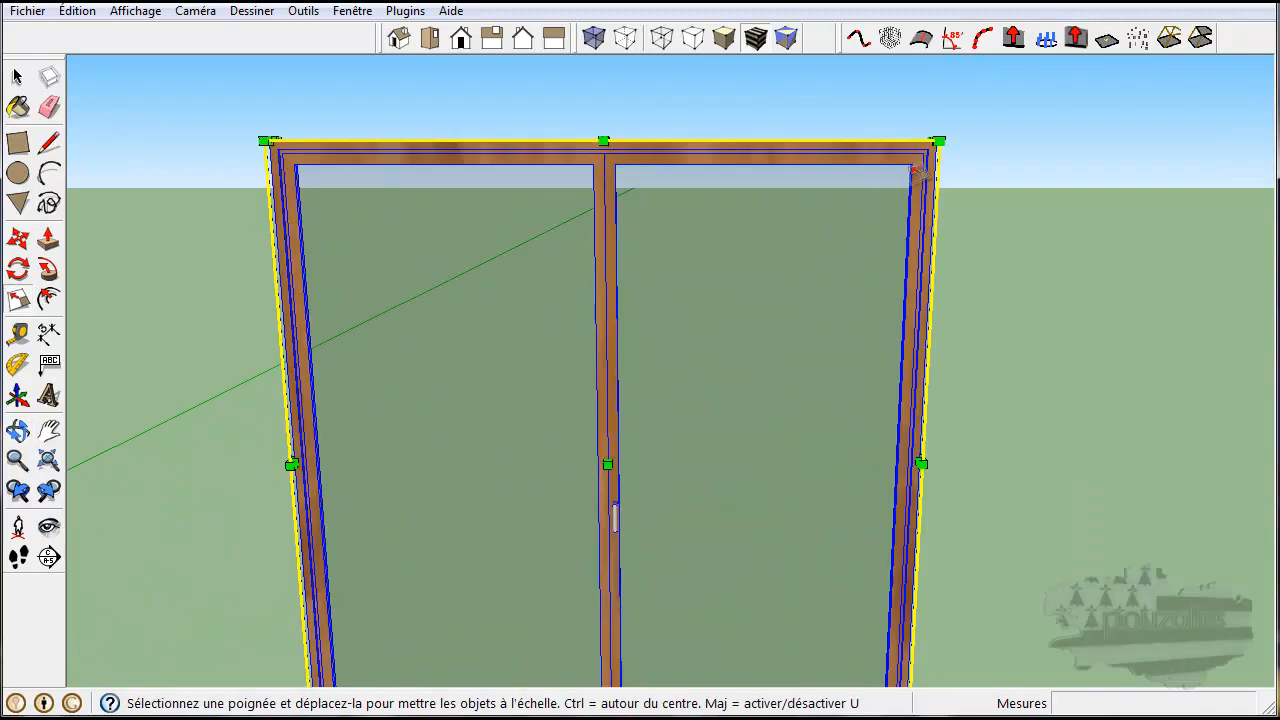
scroll(995, 465, "down", 3)
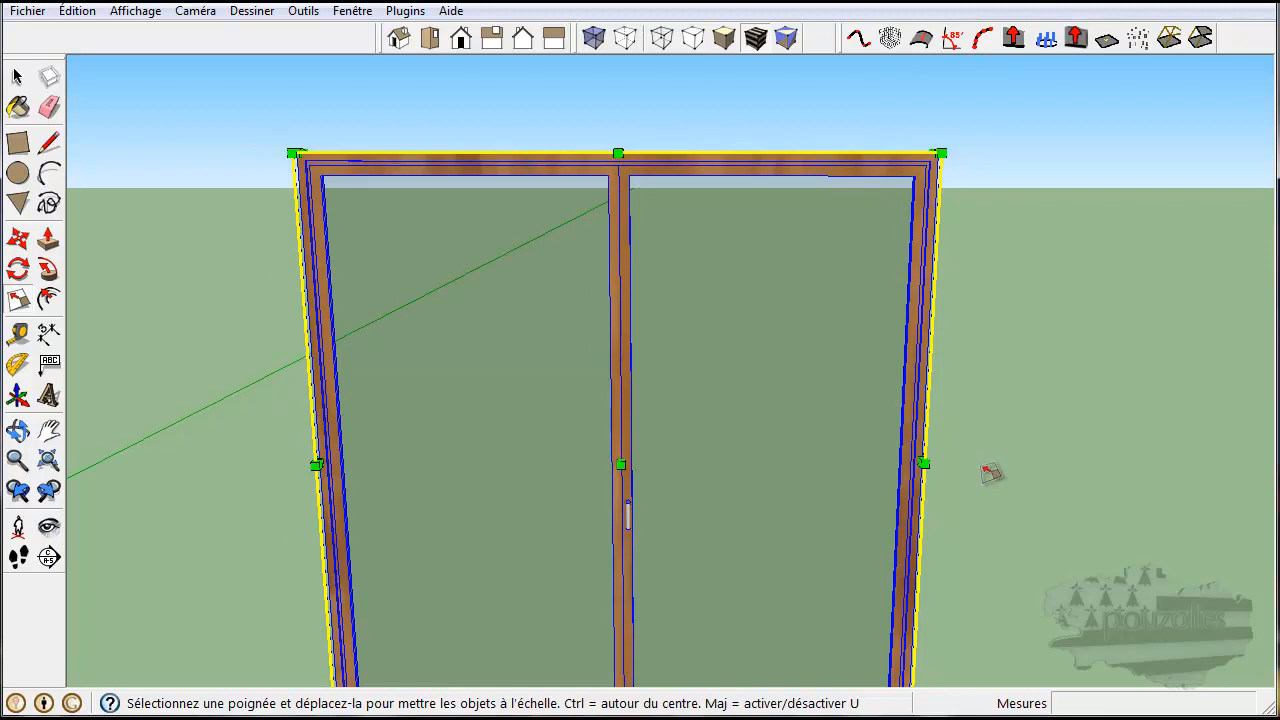
Widen the window along the green axis about its centre from its right middle handle.
middle_click_drag(998, 492, 829, 506)
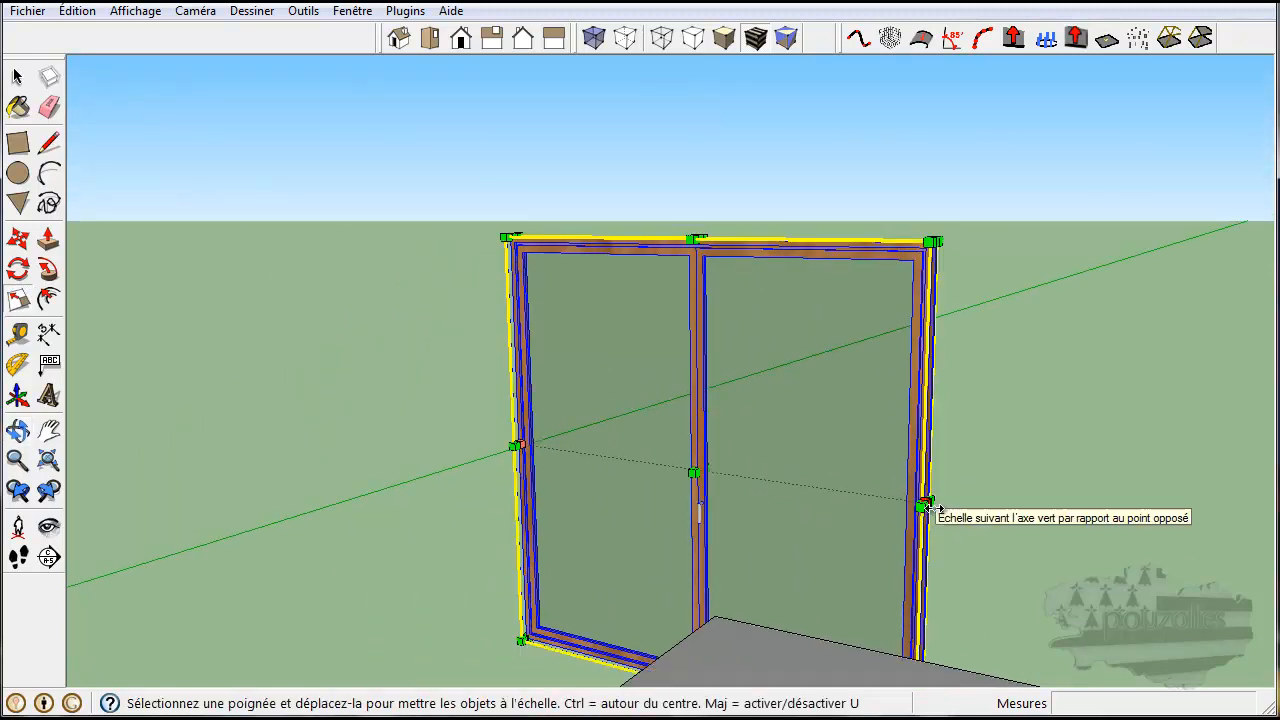
key("ctrl")
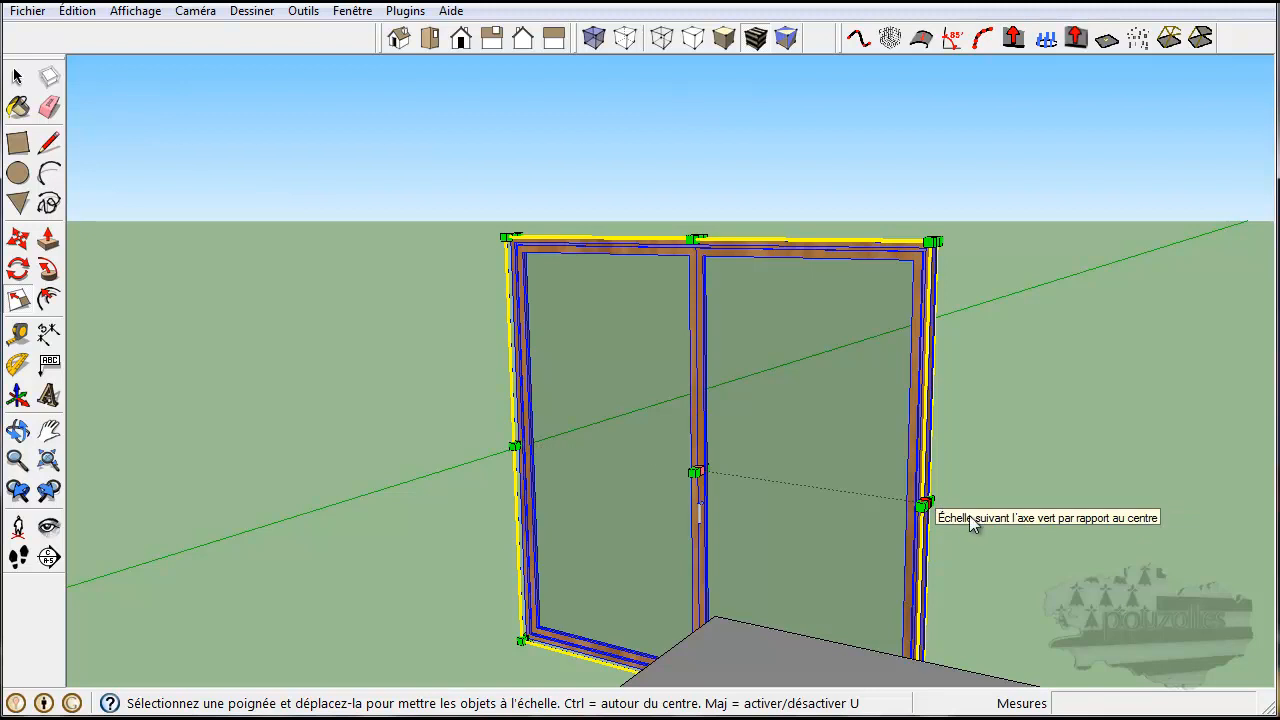
left_click_drag(940, 510, 1262, 553, "ctrl")
middle_click_drag(1262, 553, 867, 533)
left_click_drag(867, 533, 967, 545)
middle_click_drag(784, 593, 963, 577)
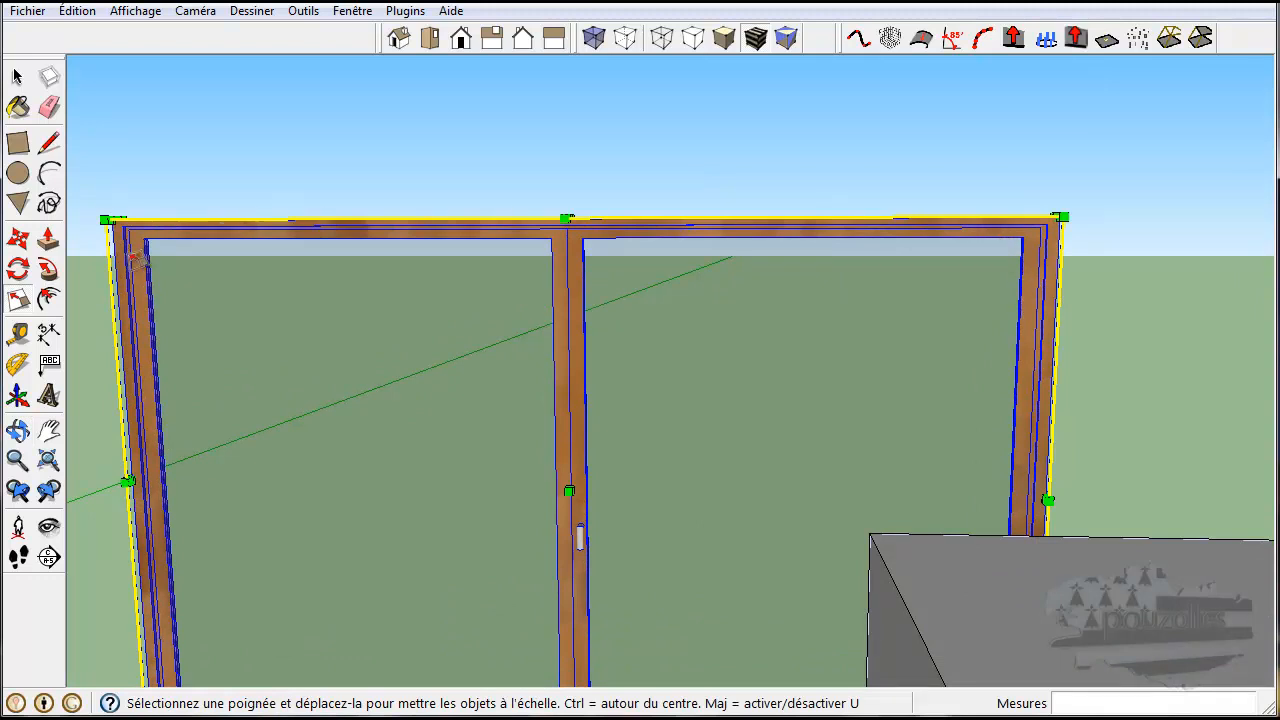
Examine the widened window's side posts and upper rail for distortion, and clear the selection.
mouse_move(1097, 354)
middle_mouse_down()
mouse_move(1066, 357)
mouse_move(1075, 350)
middle_mouse_up()
scroll(1075, 347, "up", 3)
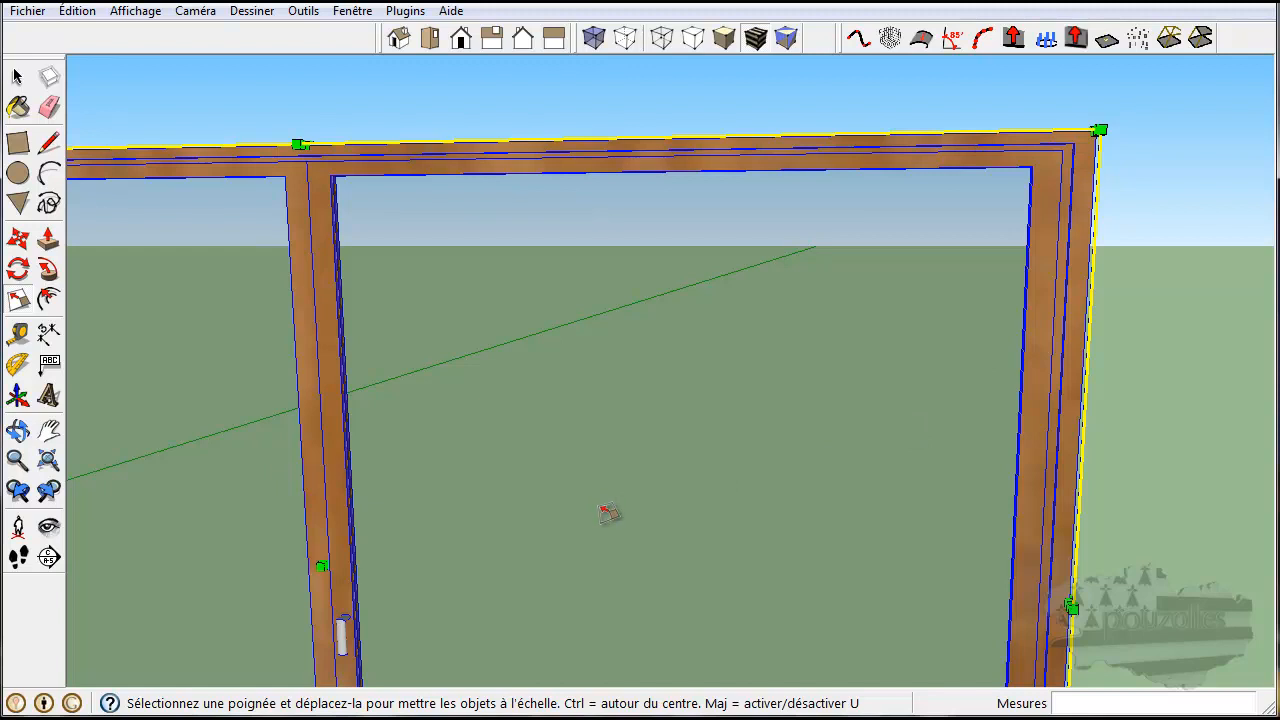
scroll(610, 514, "down", 5)
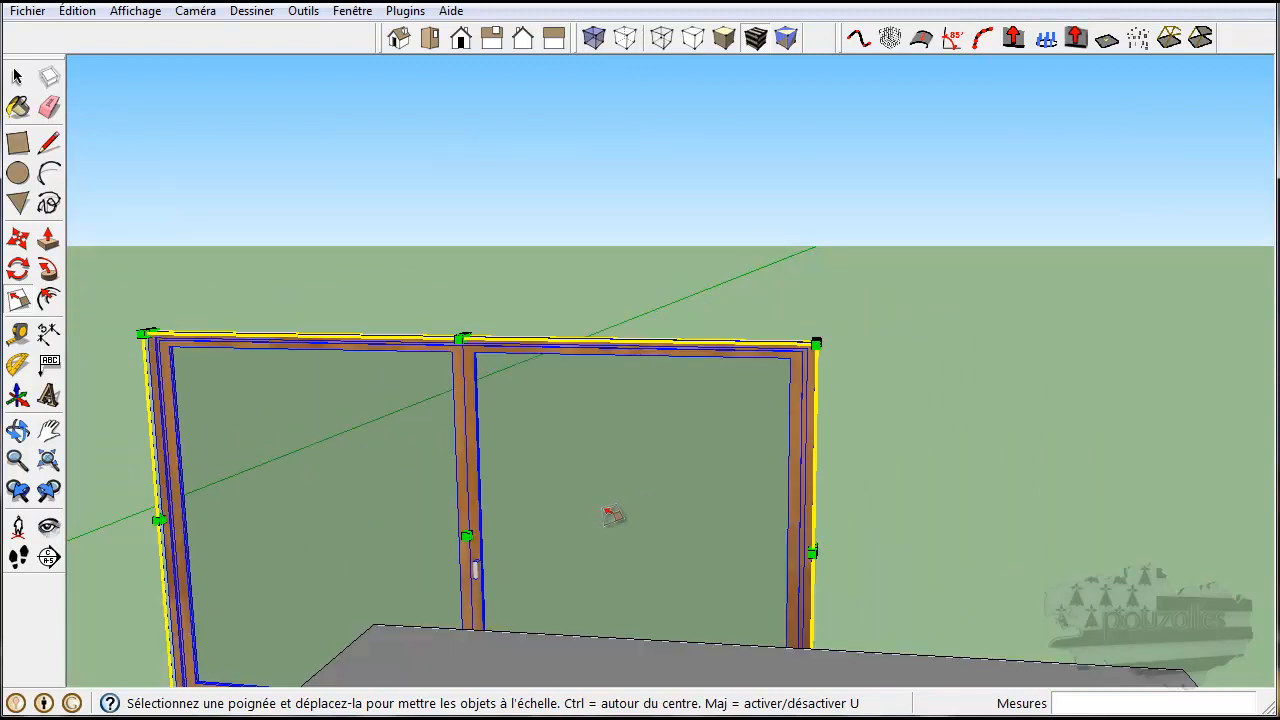
middle_click_drag(600, 508, 887, 481)
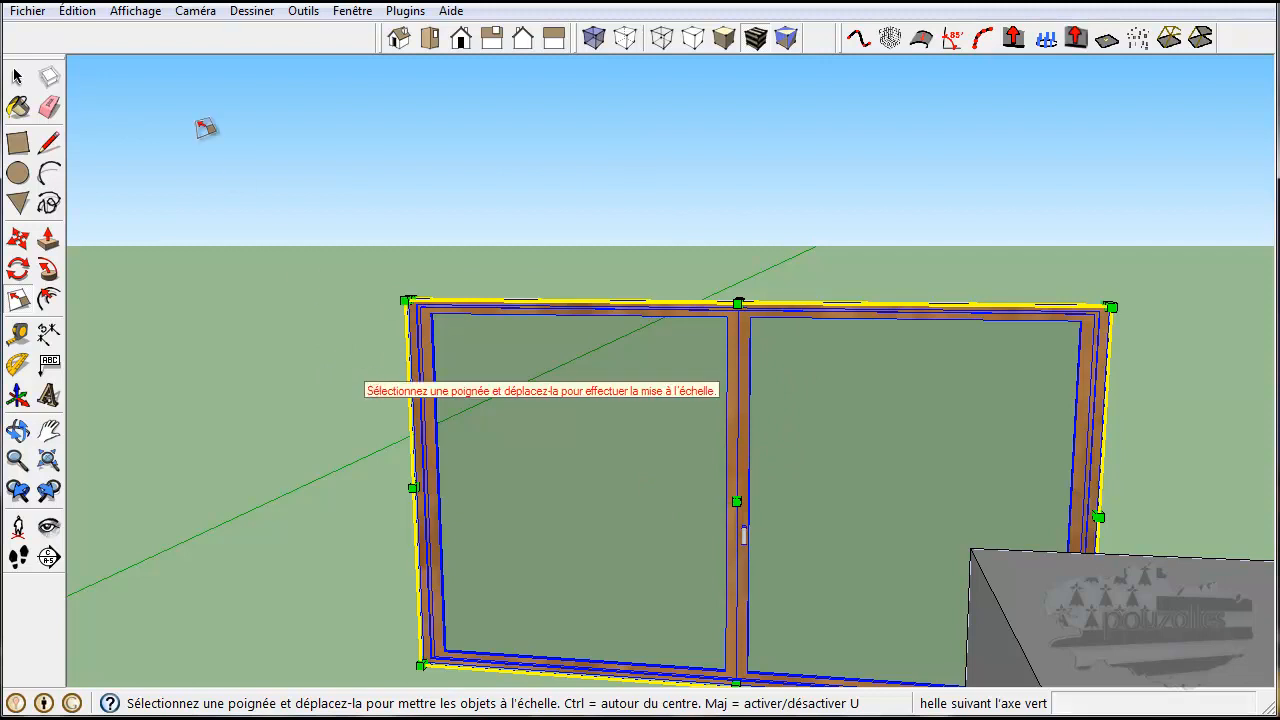
left_click(17, 77)
left_click(258, 367)
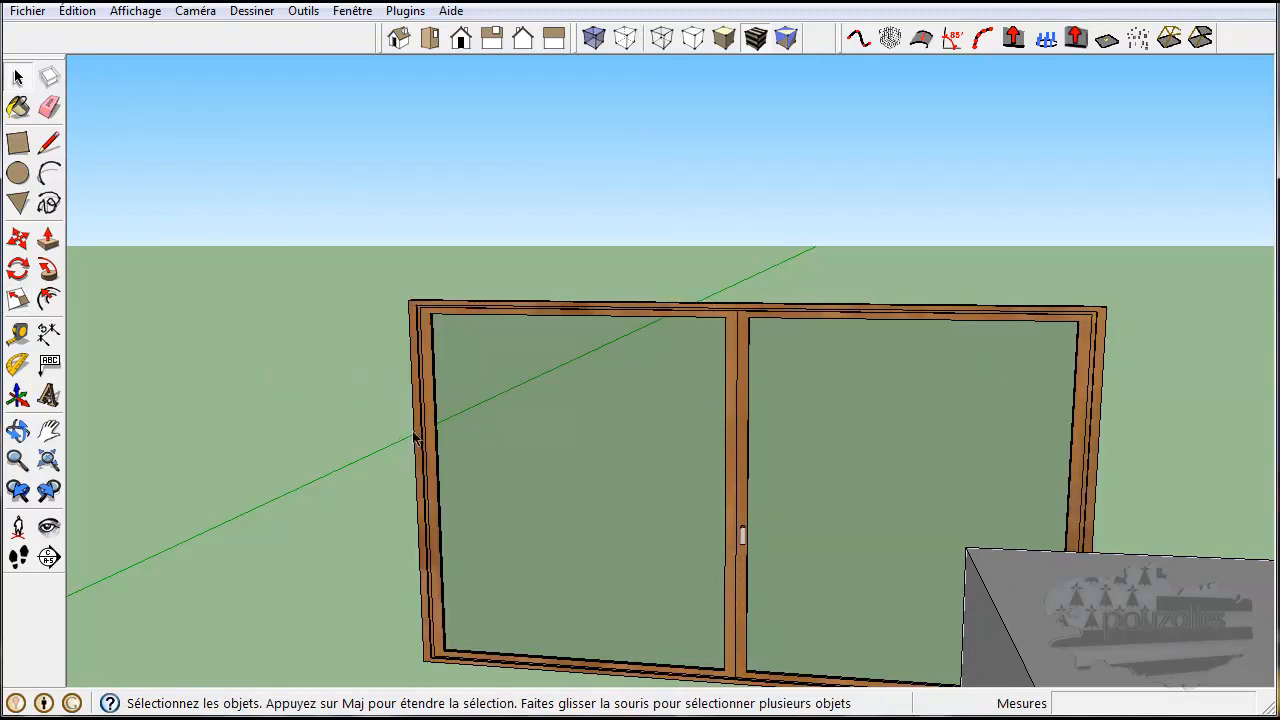
Fit the whole model in view and look over the widened window beside the other shapes and the tree.
scroll(430, 437, "down", 3)
scroll(432, 445, "down", 5)
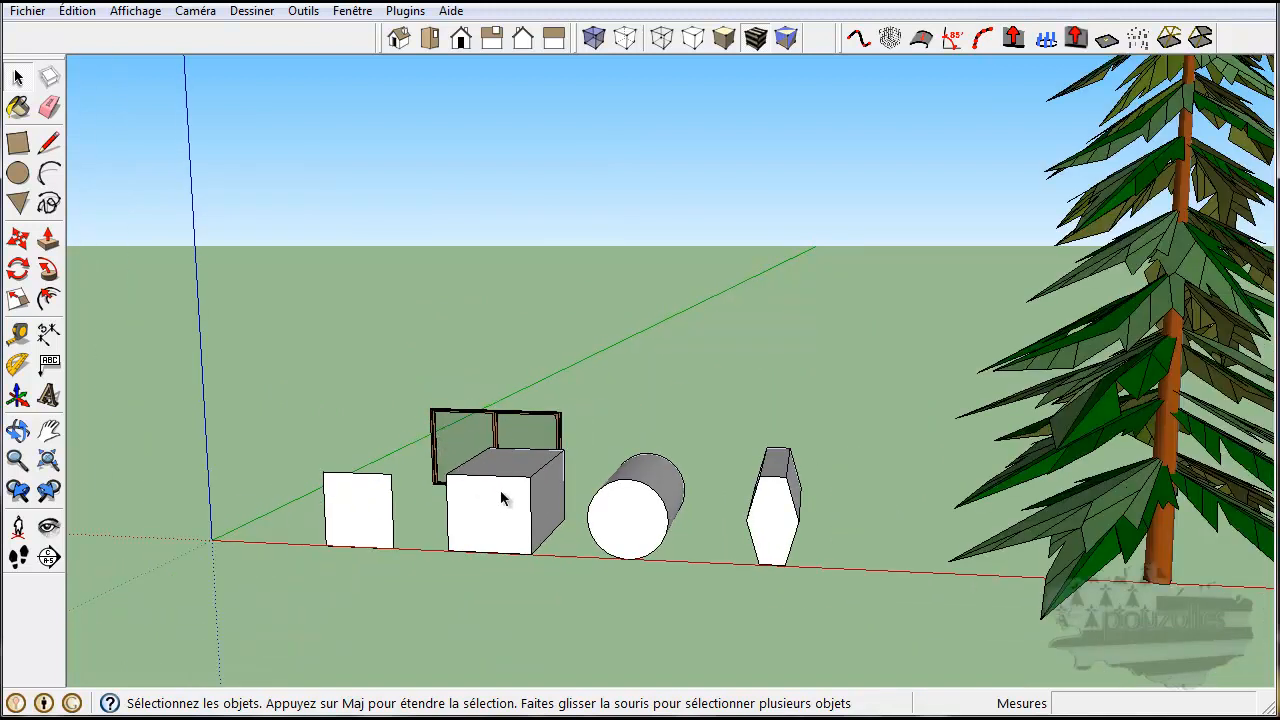
scroll(510, 497, "up", 5)
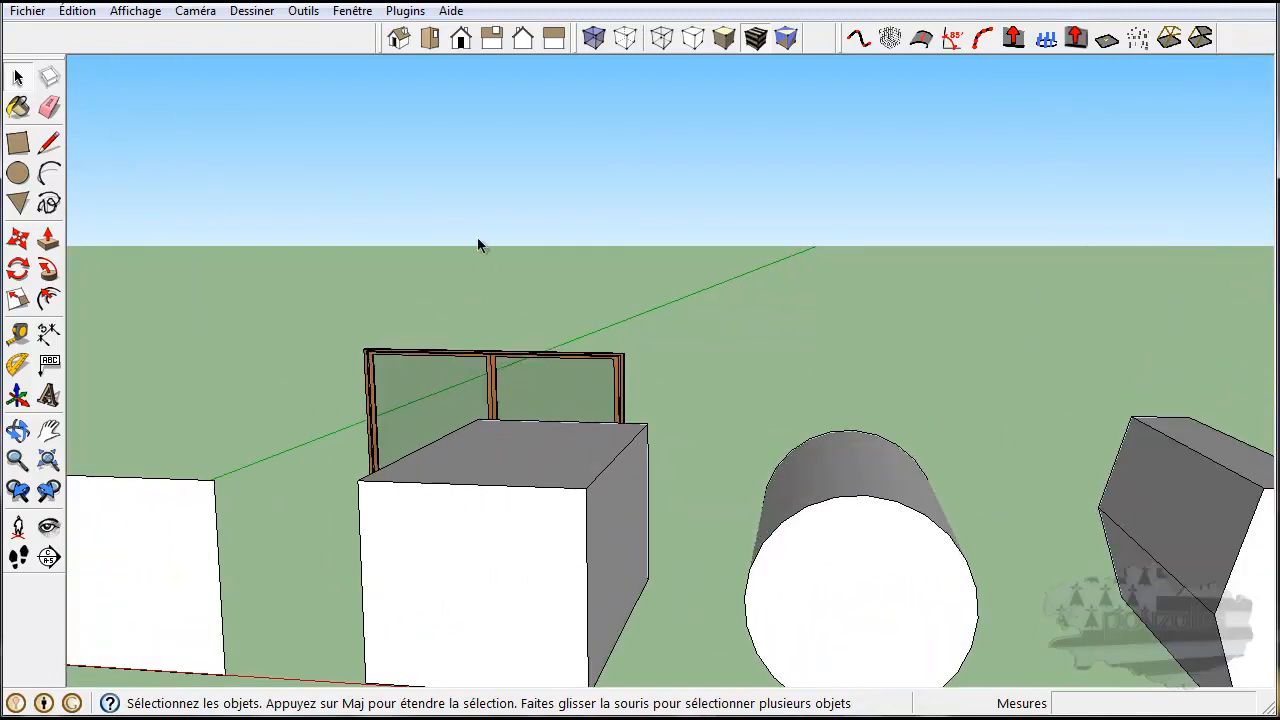
scroll(488, 261, "up", 3)
middle_click_drag(500, 271, 566, 645, "shift")
middle_click_drag(310, 252, 590, 478, "shift")
middle_click_drag(170, 258, 850, 338, "shift")
middle_click_drag(690, 228, 905, 215, "shift")
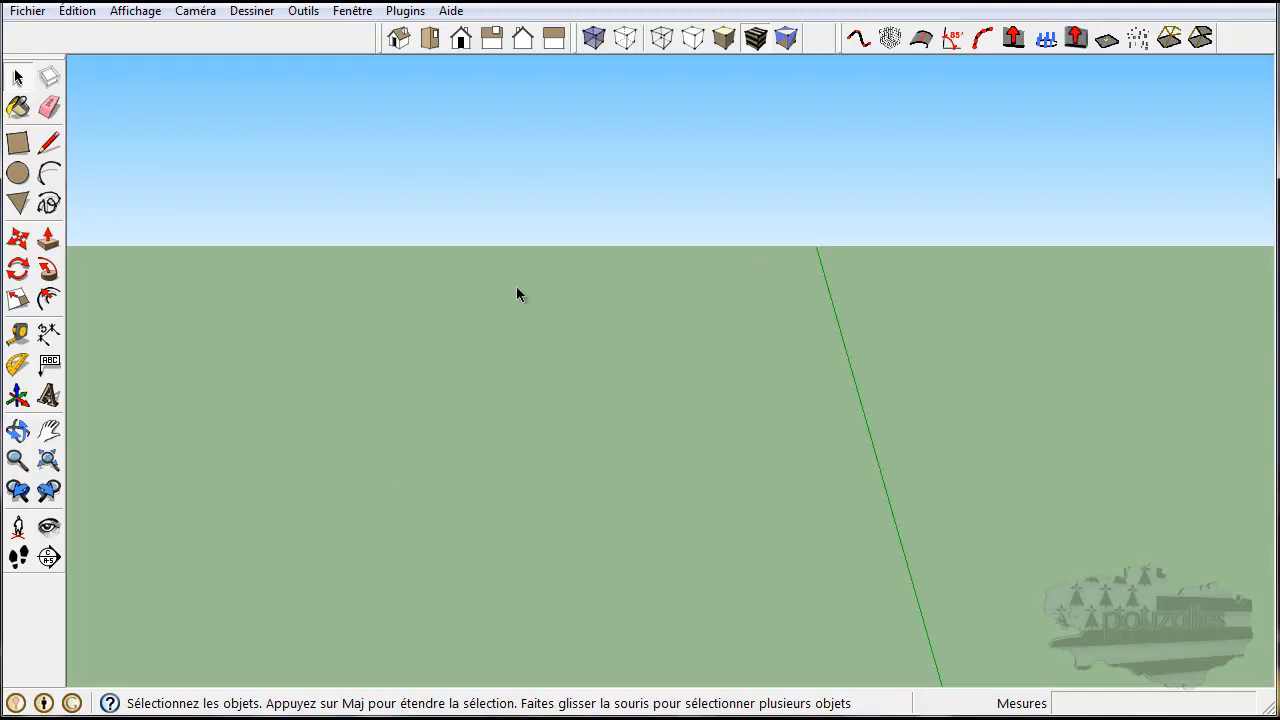
middle_click_drag(733, 490, 740, 427)
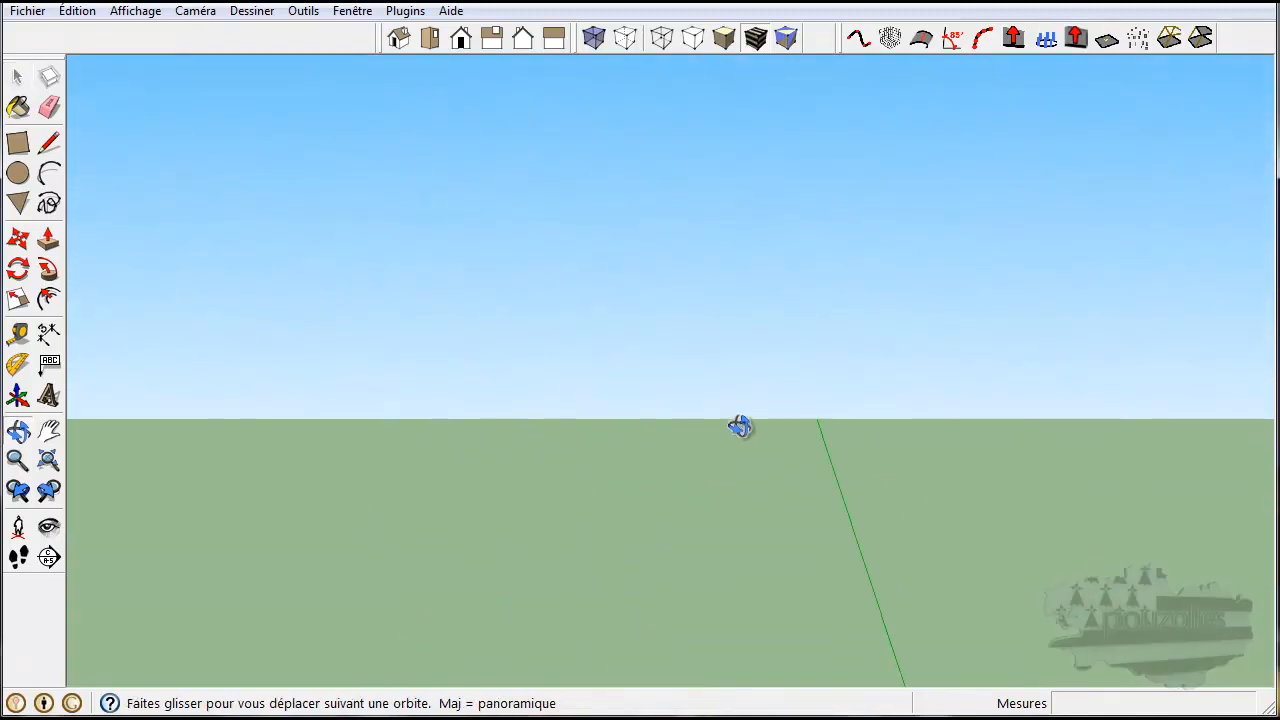
left_click(48, 460)
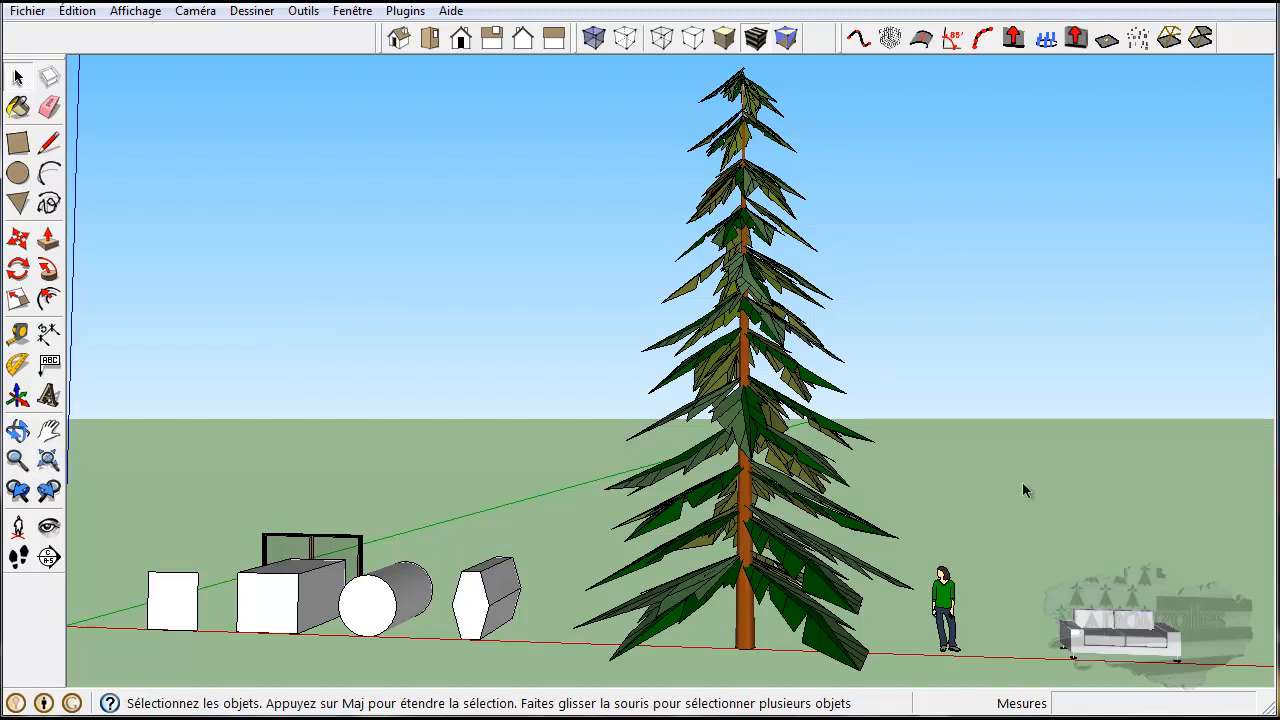
scroll(311, 548, "up", 5)
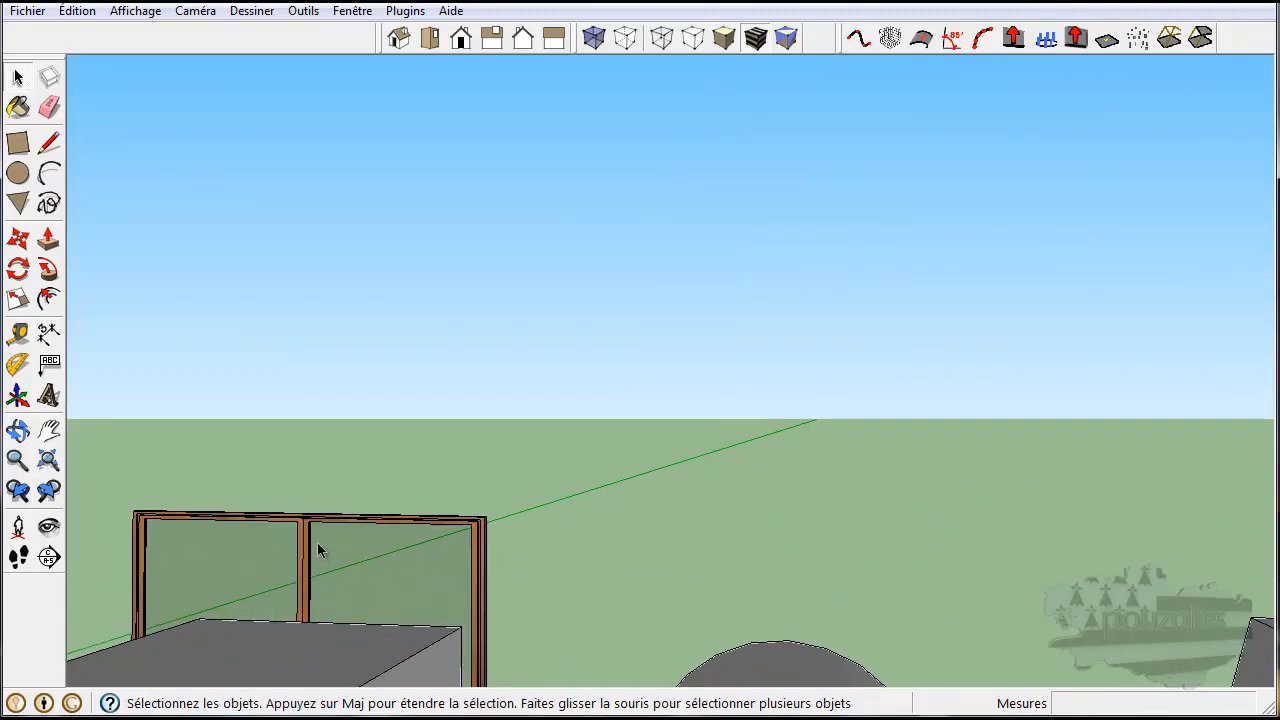
scroll(320, 550, "down", 5)
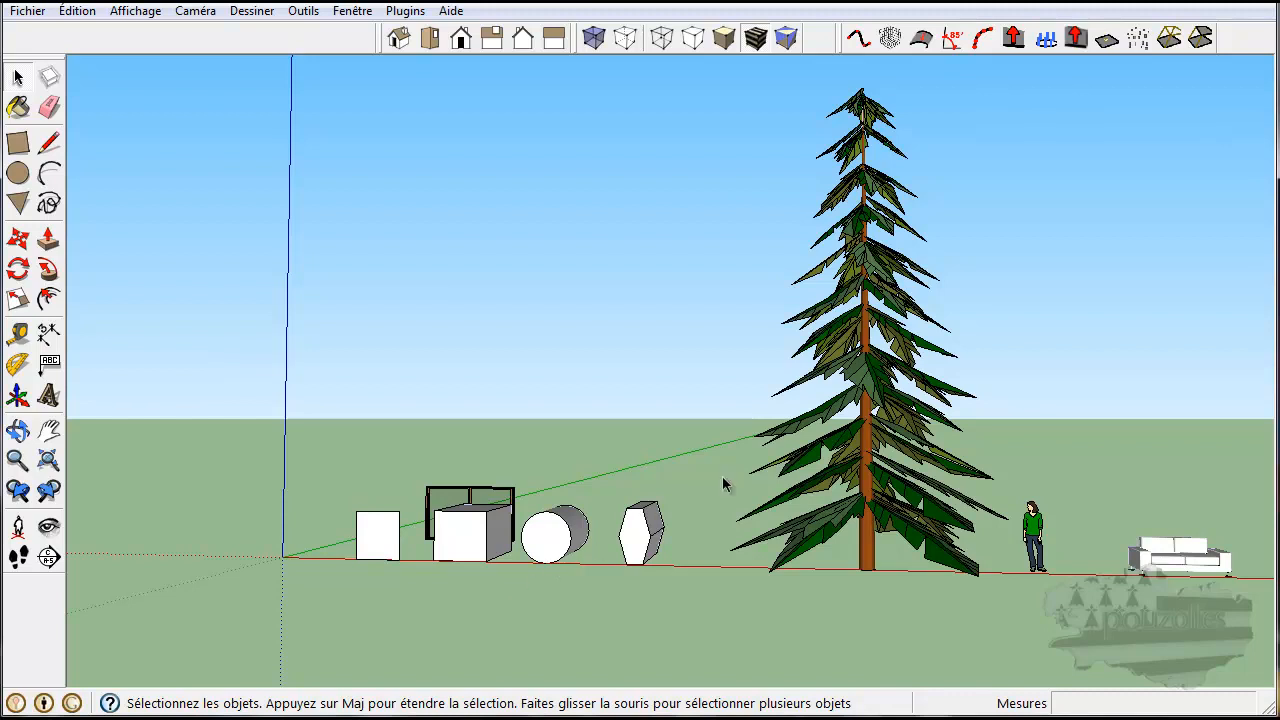
Explode the tree component into its separate branch tiers.
left_click(873, 381)
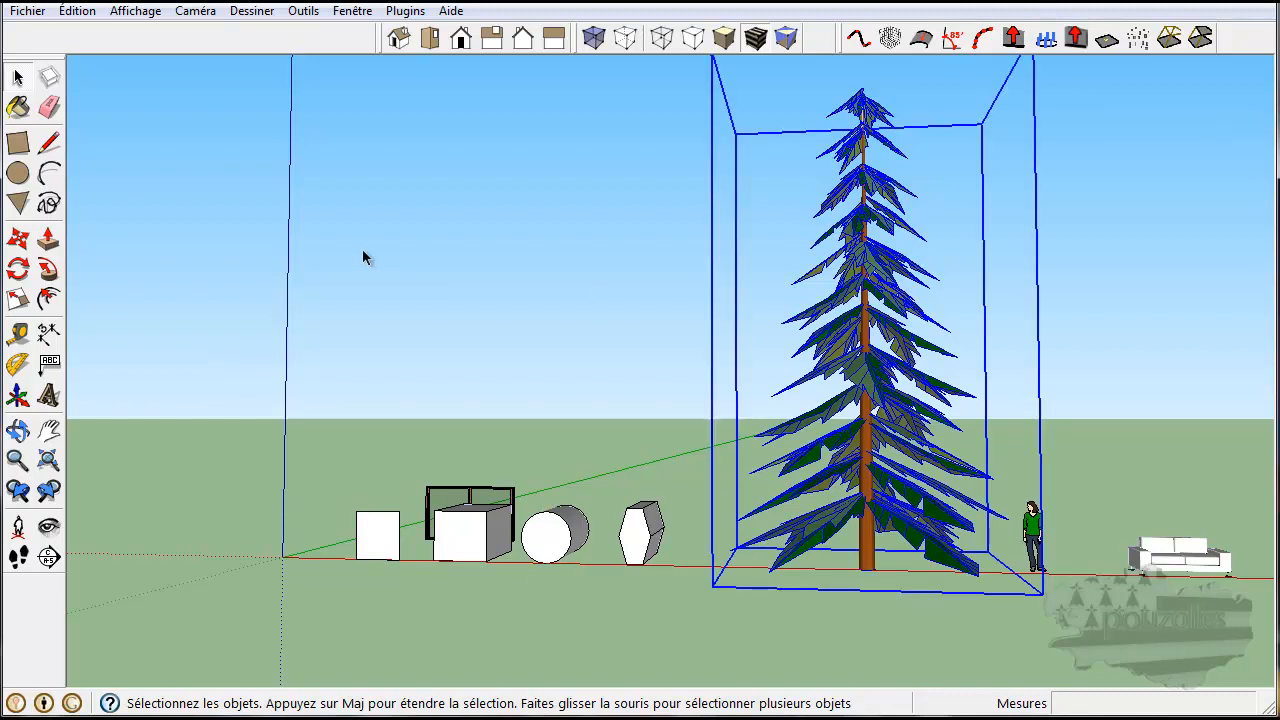
right_click(864, 316)
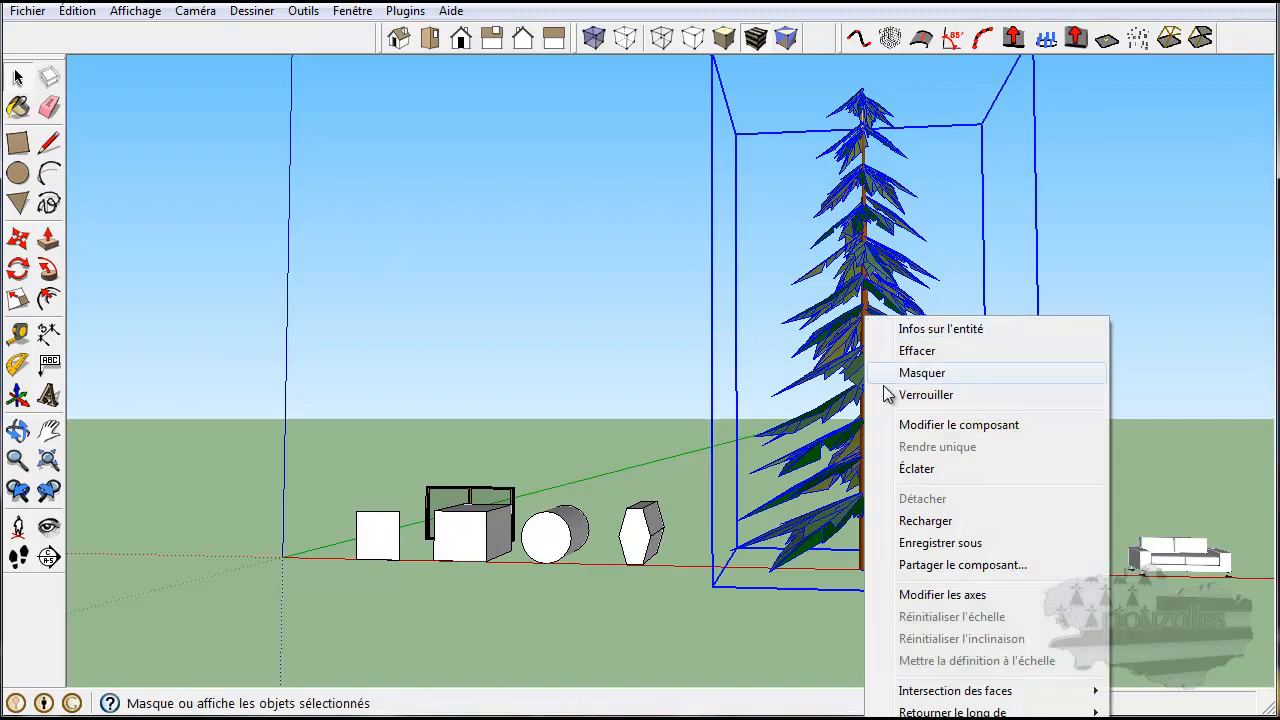
left_click(910, 469)
middle_click_drag(958, 283, 679, 376)
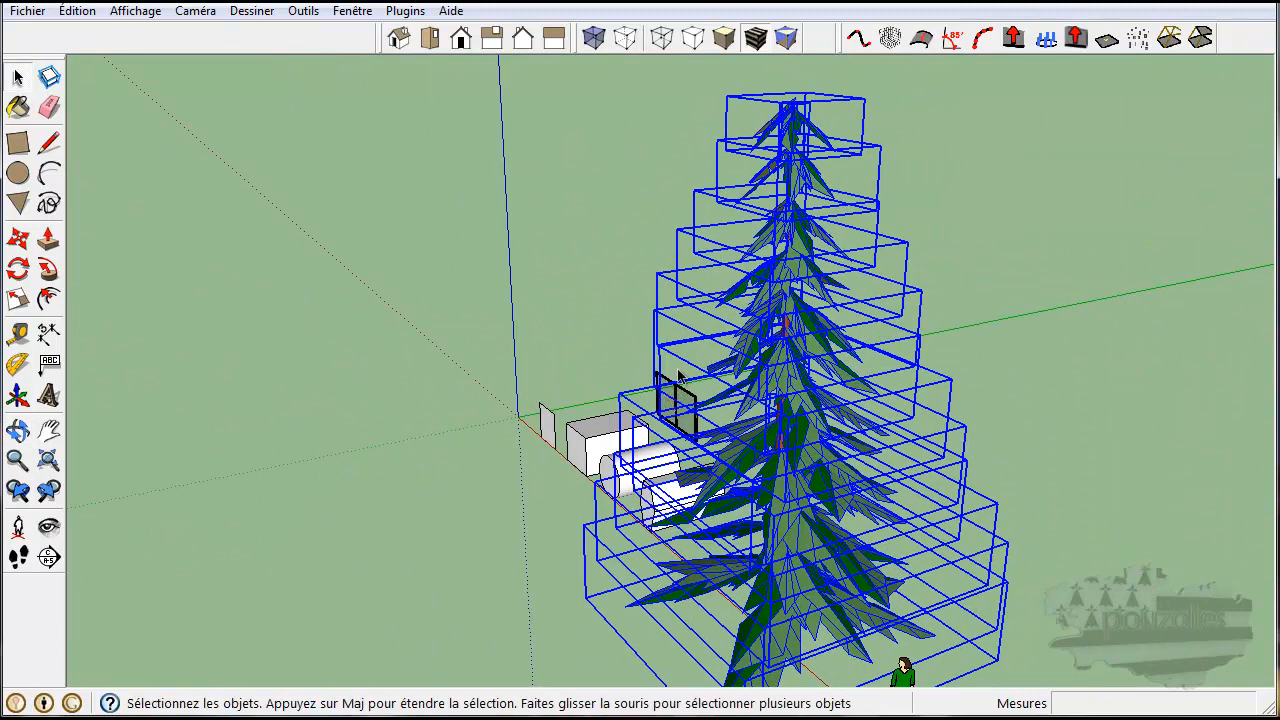
Select the tree's topmost branch tier, try moving it away from the trunk, and undo the move.
left_click(788, 108)
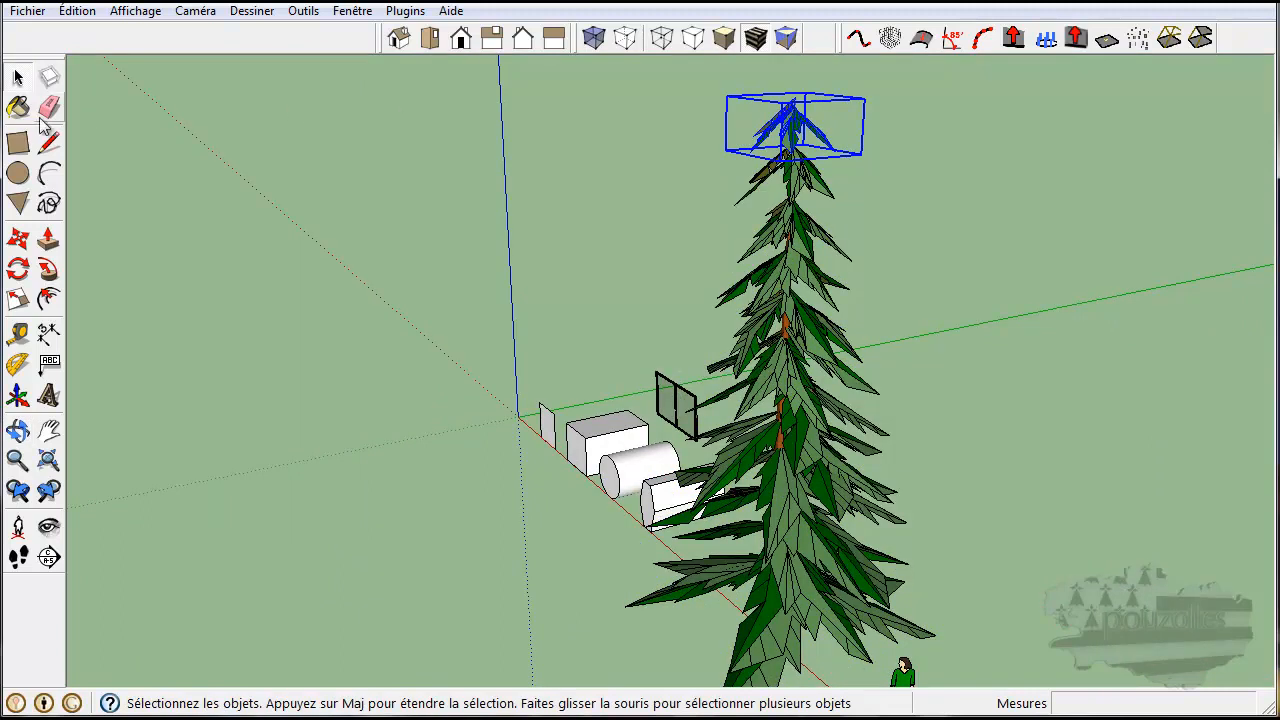
left_click(18, 238)
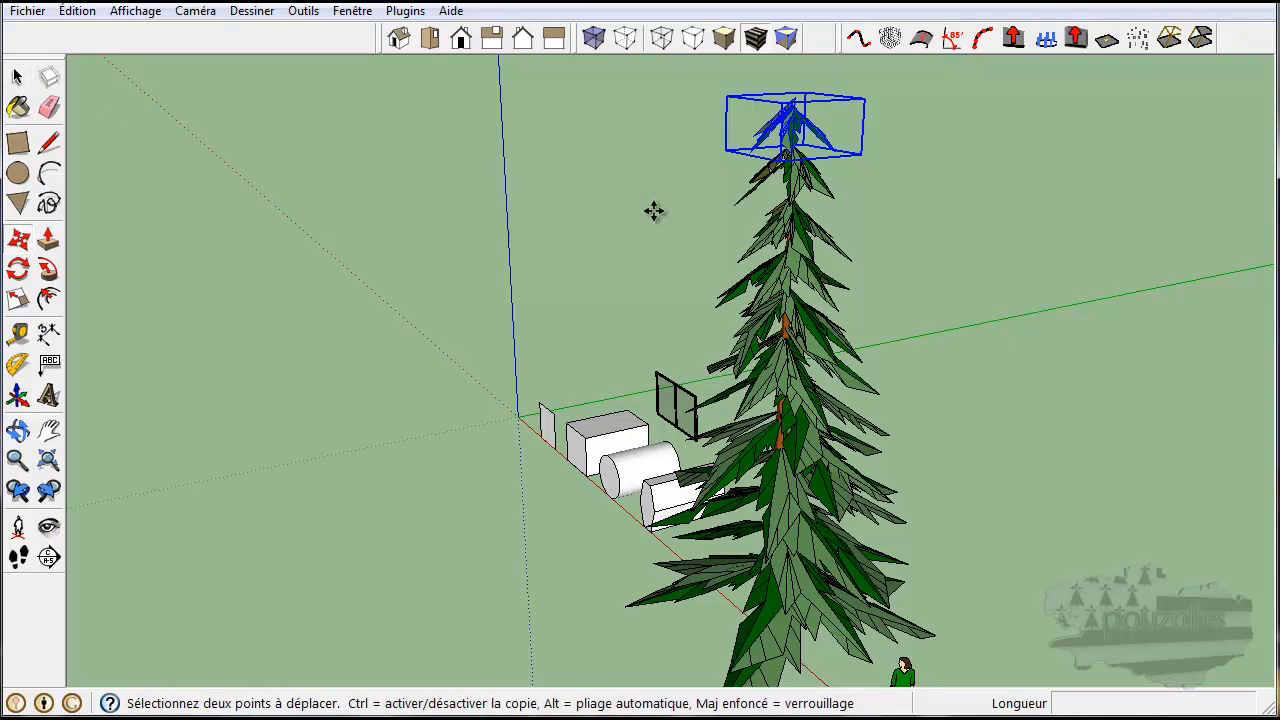
left_click(790, 160)
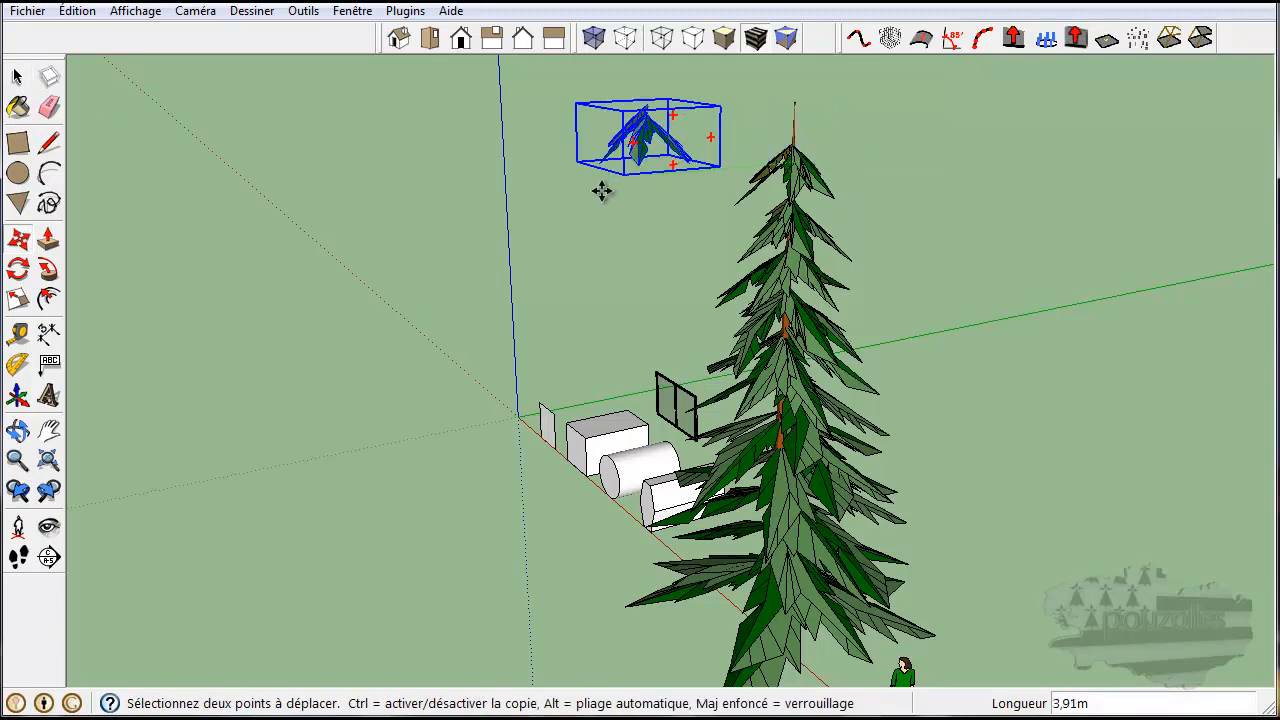
left_click(348, 277)
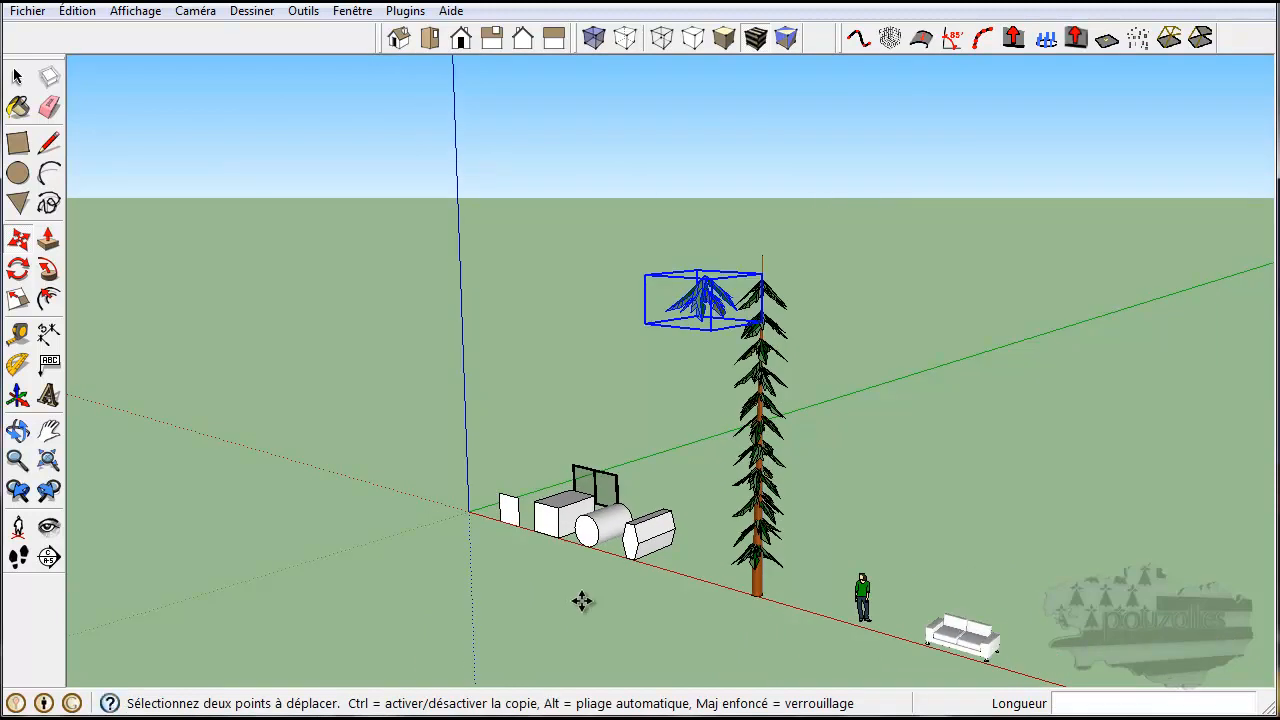
key("o")
left_click_drag(645, 490, 528, 457)
key("m")
mouse_move(511, 305)
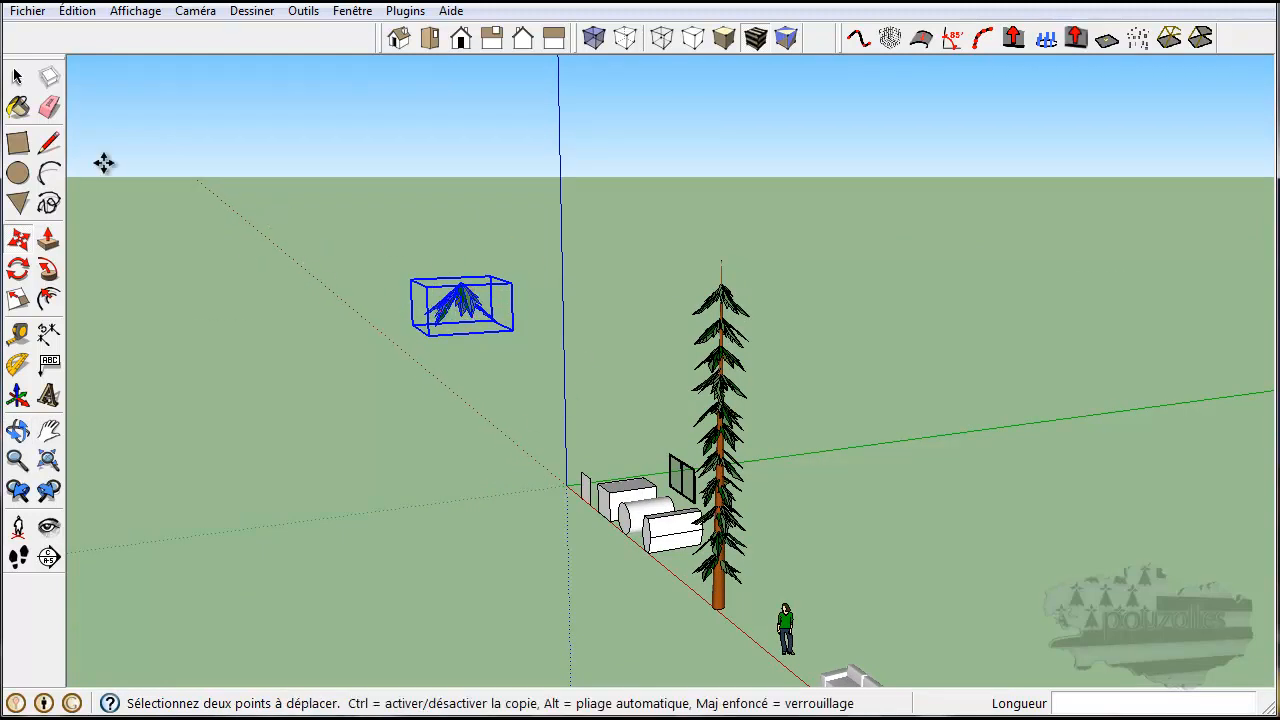
left_click(76, 11)
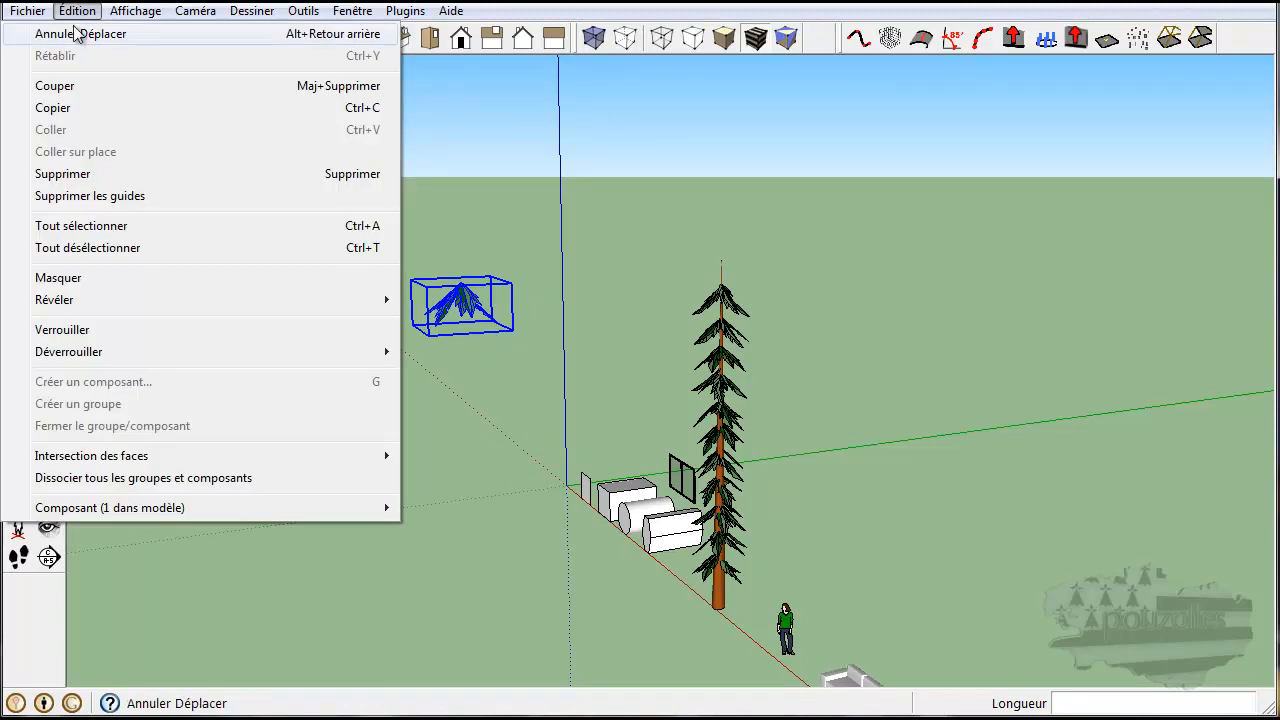
left_click(77, 32)
Scale the topmost branch tier uniformly from its far upper corner handle by a factor of about 0.29.
key("m")
scroll(715, 280, "up", 6)
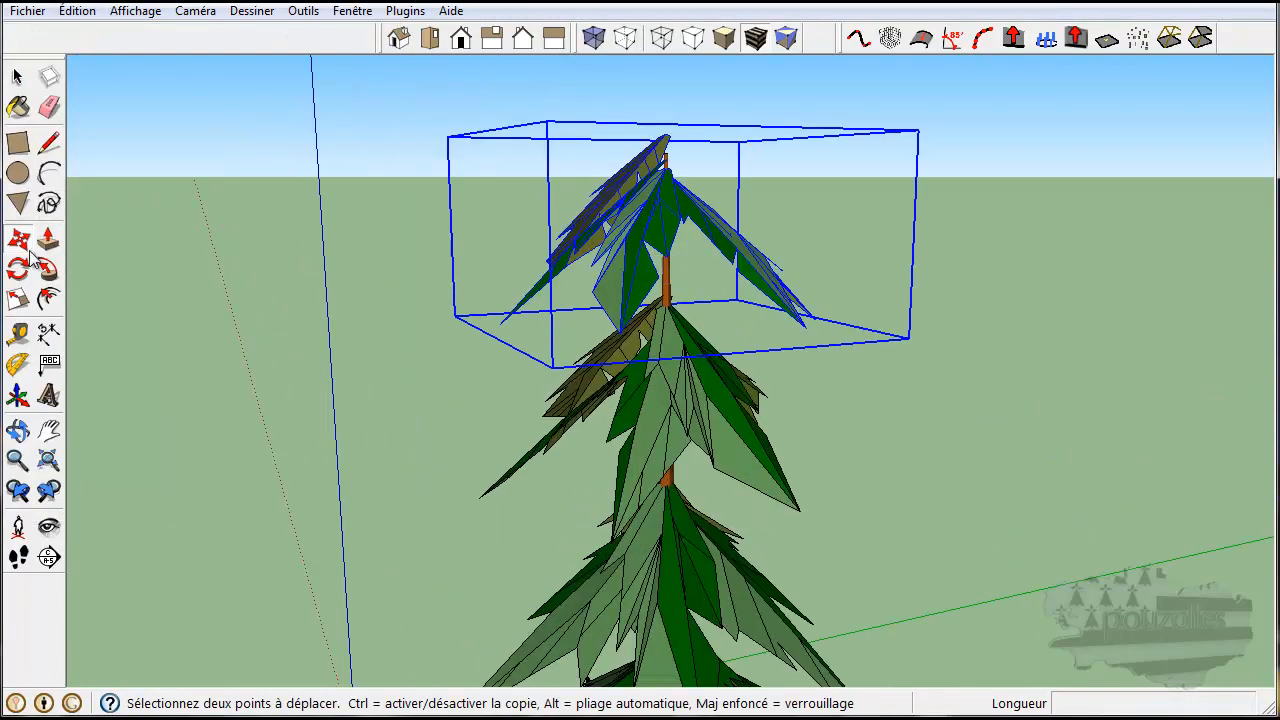
left_click(18, 298)
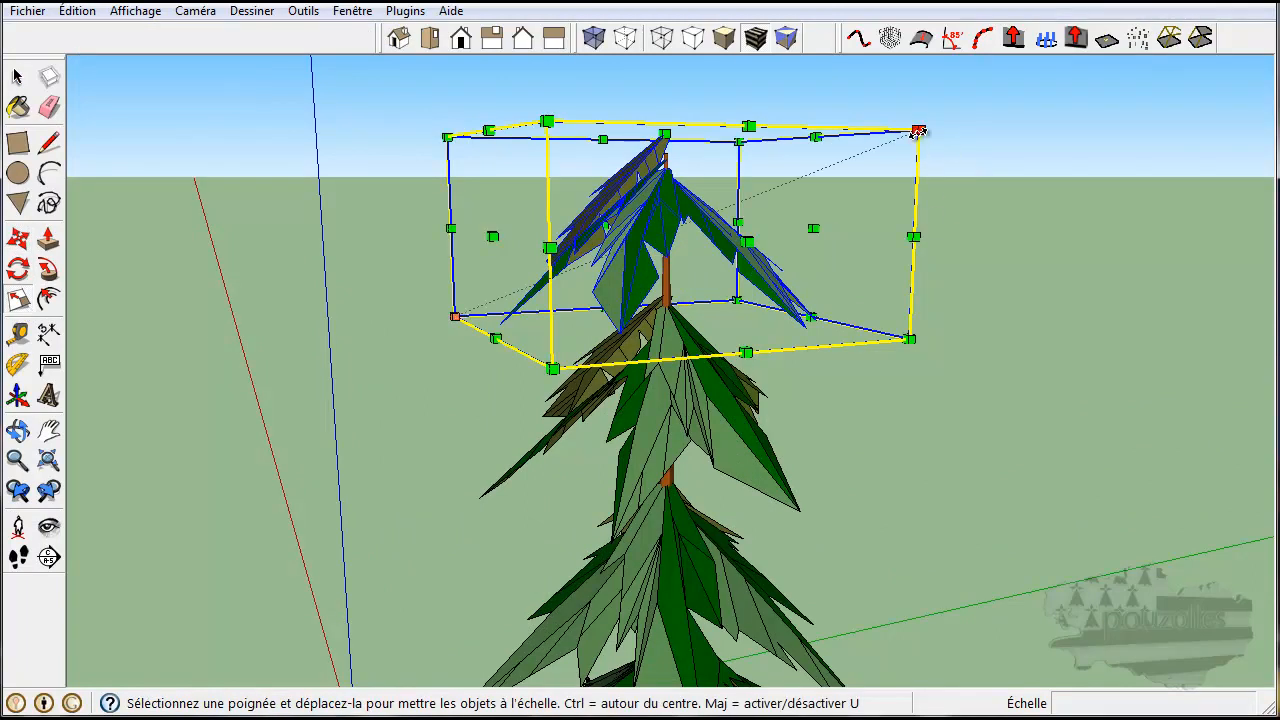
left_click_drag(917, 130, 564, 252)
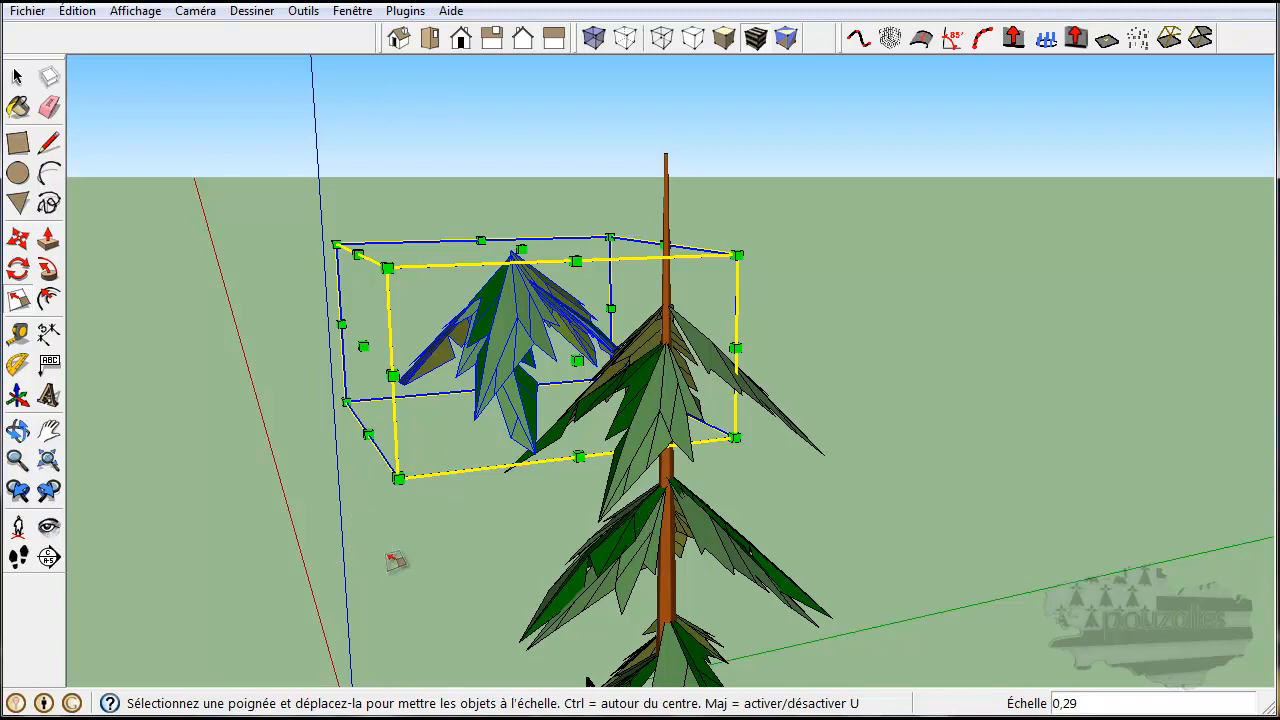
left_click(17, 76)
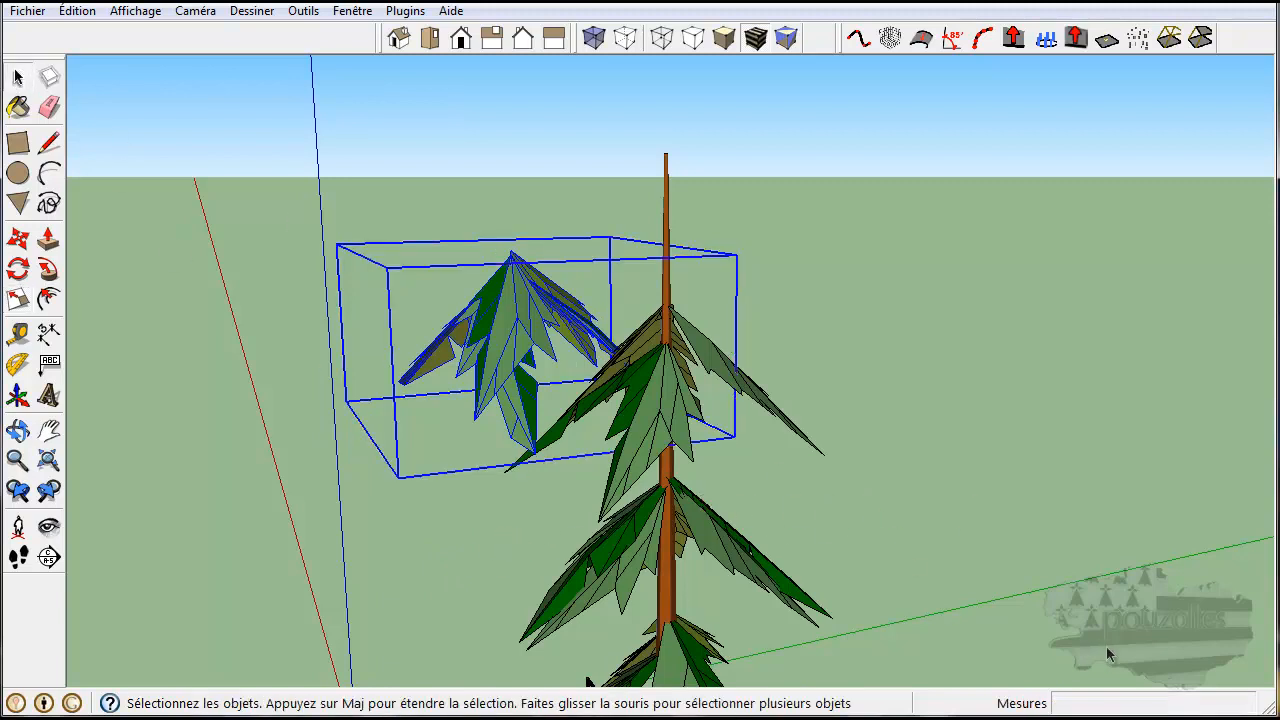